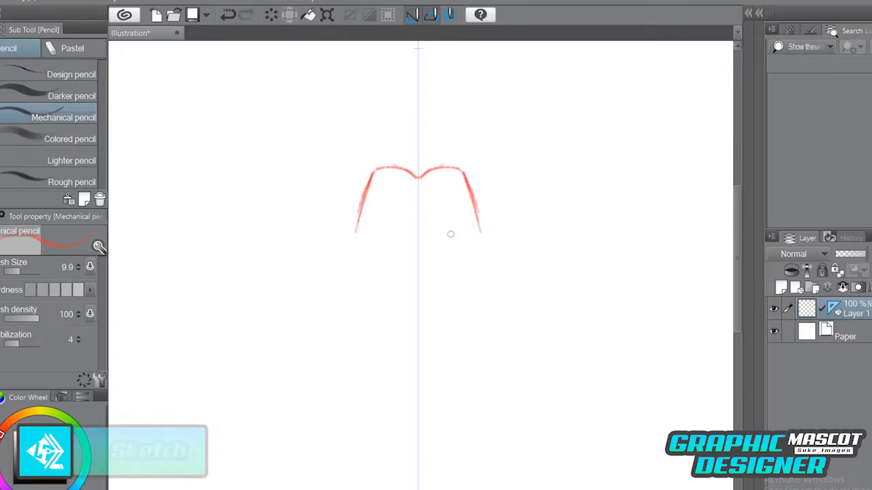
# Step: Sketch the bird's pointed, lobed crest and two oval eyes with pupils, mirrored across the vertical symmetry line
pyautogui.moveTo(400, 138)
pyautogui.mouseDown()
pyautogui.moveTo(458, 171)
pyautogui.moveTo(441, 292)
pyautogui.moveTo(420, 104)
pyautogui.mouseUp()
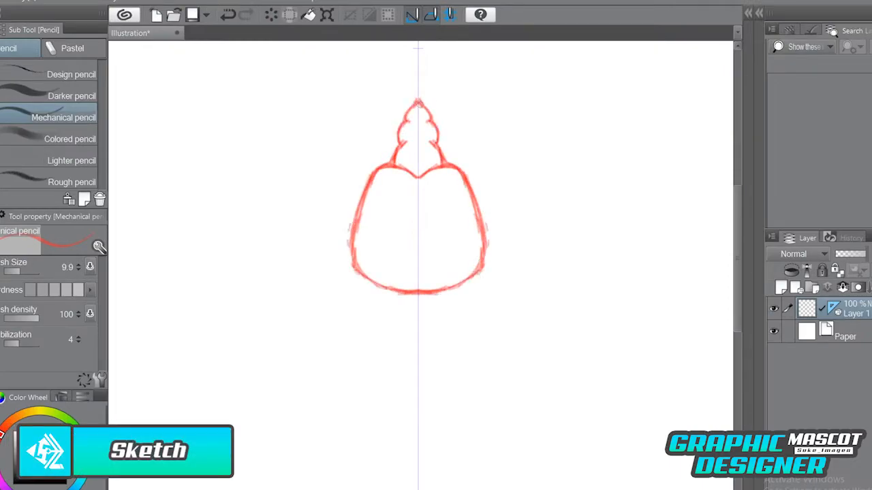
pyautogui.moveTo(410, 222); pyautogui.dragTo(394, 194)
pyautogui.moveTo(424, 222)
pyautogui.mouseDown()
pyautogui.moveTo(443, 193)
pyautogui.moveTo(394, 231)
pyautogui.mouseUp()
pyautogui.moveTo(443, 193)
pyautogui.mouseDown()
pyautogui.moveTo(443, 231)
pyautogui.moveTo(459, 236)
pyautogui.moveTo(443, 222)
pyautogui.mouseUp()
pyautogui.press('e')
pyautogui.press('p')
pyautogui.moveTo(393, 204); pyautogui.dragTo(394, 222)
# Step: Refine the sides and chin of the head outline and sketch the open beak and cheek marks
pyautogui.moveTo(482, 225); pyautogui.dragTo(435, 293)
pyautogui.moveTo(354, 225); pyautogui.dragTo(402, 291)
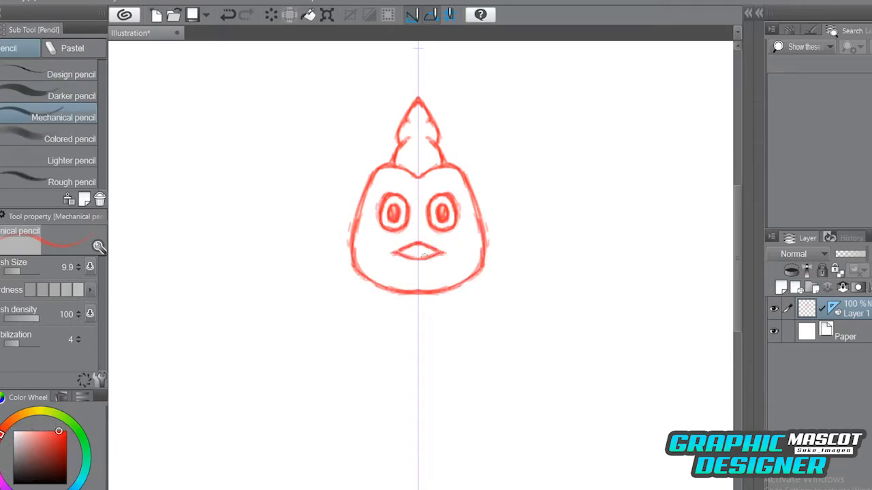
pyautogui.press('e')
pyautogui.moveTo(489, 235)
pyautogui.mouseDown()
pyautogui.moveTo(460, 168)
pyautogui.moveTo(478, 211)
pyautogui.mouseUp()
pyautogui.press('p')
pyautogui.moveTo(469, 282); pyautogui.dragTo(418, 295)
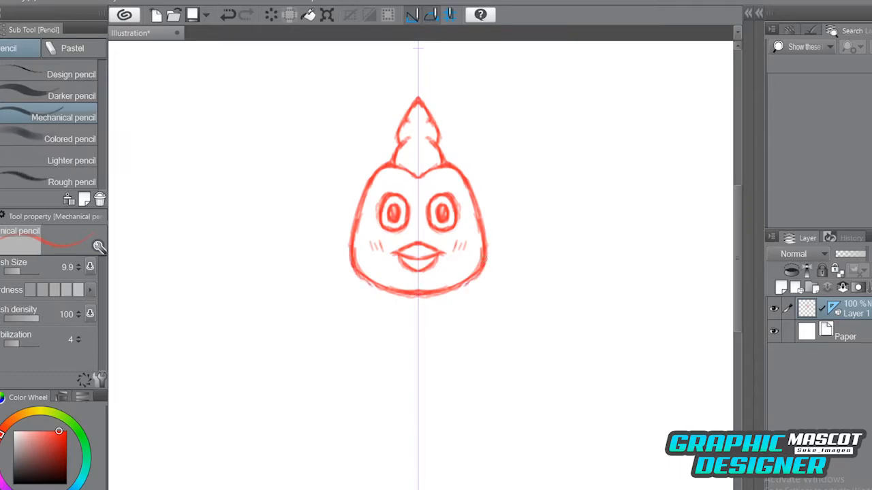
# Step: Sketch the rounded, bell-shaped body below the head, with sloping sides and a curved lower edge
pyautogui.moveTo(361, 285); pyautogui.dragTo(371, 341)
pyautogui.moveTo(471, 284); pyautogui.dragTo(461, 341)
pyautogui.moveTo(368, 283); pyautogui.dragTo(339, 374)
pyautogui.moveTo(468, 282); pyautogui.dragTo(496, 381)
pyautogui.moveTo(341, 371); pyautogui.dragTo(496, 378)
pyautogui.moveTo(368, 284); pyautogui.dragTo(344, 388)
# Step: Sketch the wing-like arms with feather fingers on both sides of the body and a knotted neckerchief
pyautogui.moveTo(479, 357)
pyautogui.mouseDown()
pyautogui.moveTo(472, 282)
pyautogui.moveTo(504, 338)
pyautogui.mouseUp()
pyautogui.moveTo(468, 282)
pyautogui.mouseDown()
pyautogui.moveTo(526, 362)
pyautogui.moveTo(498, 374)
pyautogui.mouseUp()
pyautogui.moveTo(485, 296); pyautogui.dragTo(519, 361)
pyautogui.moveTo(485, 348); pyautogui.dragTo(489, 389)
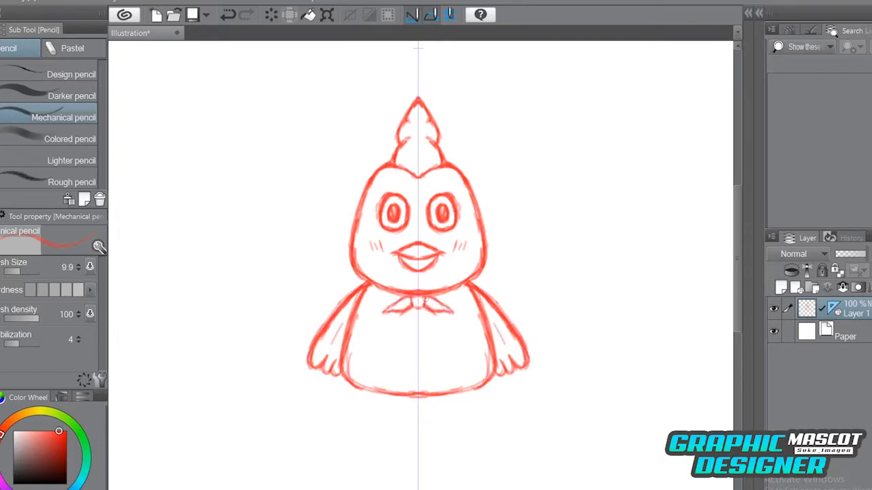
# Step: Try to sketch thin legs with outward-pointing, toed feet under the body
pyautogui.scroll(-2, 480, 280)
pyautogui.moveTo(468, 352); pyautogui.dragTo(483, 392)
pyautogui.moveTo(453, 379)
pyautogui.mouseDown()
pyautogui.moveTo(459, 405)
pyautogui.moveTo(513, 410)
pyautogui.mouseUp()
pyautogui.scroll(-1, 463, 334)
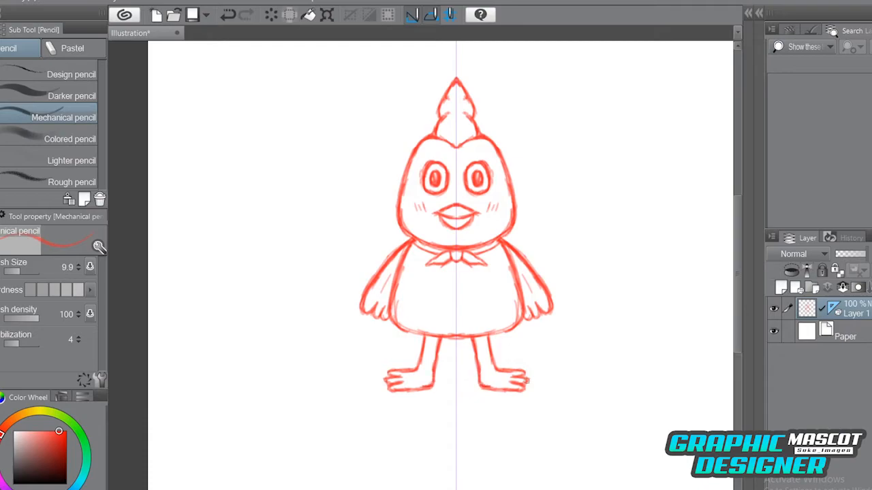
pyautogui.scroll(-3, 600, 306)
pyautogui.hotkey('ctrl', 'z')
pyautogui.hotkey('ctrl', 'z')
pyautogui.hotkey('ctrl', 'z')
pyautogui.hotkey('ctrl', 'z')
pyautogui.hotkey('ctrl', 'z')
# Step: Try another version of the legs and feet under the body
pyautogui.scroll(3, 541, 334)
pyautogui.moveTo(527, 365); pyautogui.dragTo(538, 350)
pyautogui.press('e')
pyautogui.press('p')
pyautogui.scroll(-3, 634, 337)
pyautogui.hotkey('ctrl', 'z')
pyautogui.hotkey('ctrl', 'z')
pyautogui.hotkey('ctrl', 'z')
pyautogui.hotkey('ctrl', 'z')
# Step: Try shorter legs with rounded toes pointing outward
pyautogui.scroll(3, 619, 362)
pyautogui.press('e')
pyautogui.press('p')
pyautogui.press('e')
pyautogui.moveTo(556, 293)
pyautogui.mouseDown()
pyautogui.moveTo(557, 271)
pyautogui.moveTo(568, 293)
pyautogui.mouseUp()
pyautogui.press('p')
pyautogui.moveTo(545, 270); pyautogui.dragTo(538, 311)
pyautogui.hotkey('ctrl', 'z')
pyautogui.moveTo(567, 275); pyautogui.dragTo(594, 293)
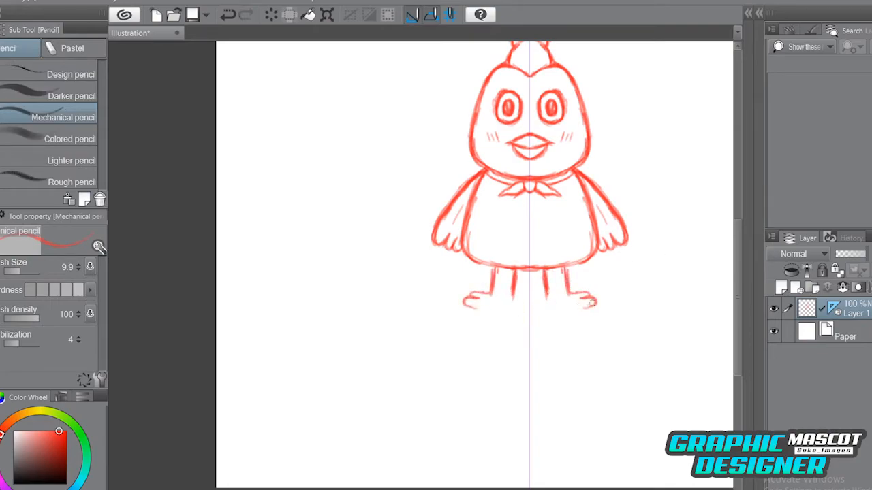
# Step: Sketch short, straight legs with blocky feet facing forward and clean up their lines
pyautogui.scroll(-3, 594, 302)
pyautogui.scroll(2, 609, 287)
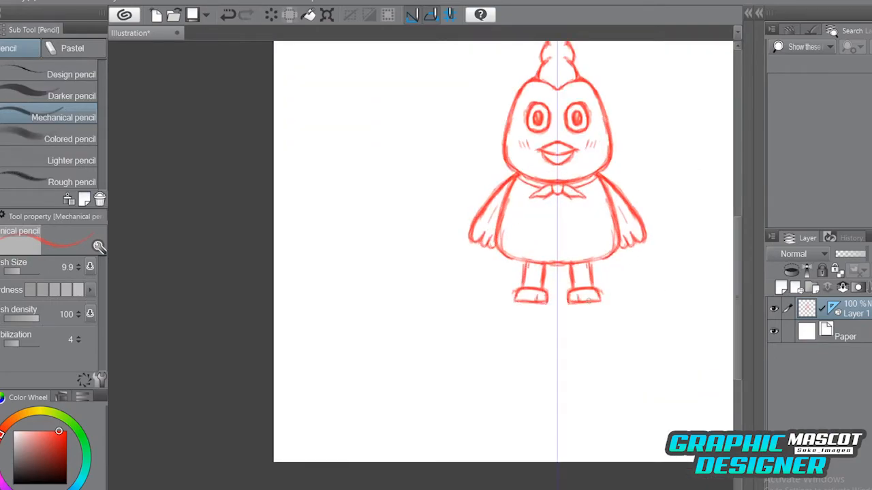
pyautogui.scroll(1, 579, 327)
pyautogui.press('e')
pyautogui.press('p')
pyautogui.moveTo(591, 253); pyautogui.dragTo(597, 279)
pyautogui.press('e')
pyautogui.press('p')
pyautogui.scroll(1, 586, 327)
pyautogui.press('e')
pyautogui.press('p')
pyautogui.moveTo(591, 246); pyautogui.dragTo(598, 277)
# Step: Sketch a cape with a wavy hem hanging behind the arms, body and legs
pyautogui.scroll(-3, 613, 256)
pyautogui.scroll(4, 645, 210)
pyautogui.moveTo(577, 306)
pyautogui.mouseDown()
pyautogui.moveTo(585, 336)
pyautogui.moveTo(533, 341)
pyautogui.mouseUp()
pyautogui.moveTo(555, 325); pyautogui.dragTo(536, 342)
pyautogui.moveTo(579, 311); pyautogui.dragTo(596, 337)
pyautogui.scroll(-3, 586, 341)
pyautogui.scroll(3, 593, 290)
pyautogui.scroll(2, 593, 290)
pyautogui.scroll(-2, 573, 272)
pyautogui.moveTo(527, 225); pyautogui.dragTo(554, 260)
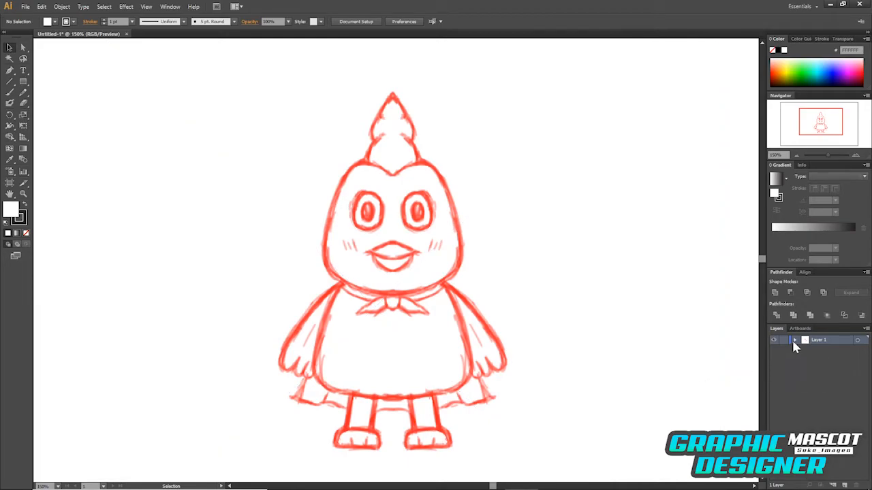
# Step: In Illustrator, turn the sketch's Layer 1 into a locked template layer with dimmed images
pyautogui.doubleClick(805, 342)
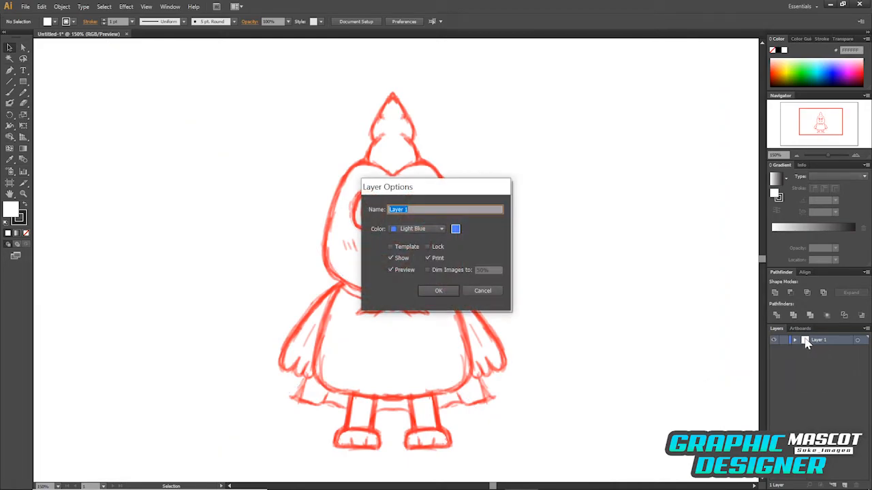
pyautogui.click(441, 229)
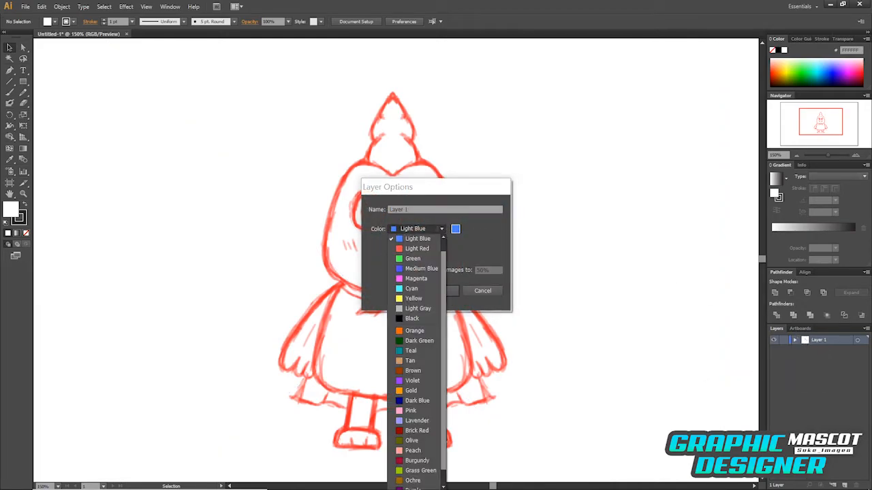
pyautogui.click(455, 229)
pyautogui.click(408, 248)
pyautogui.click(438, 291)
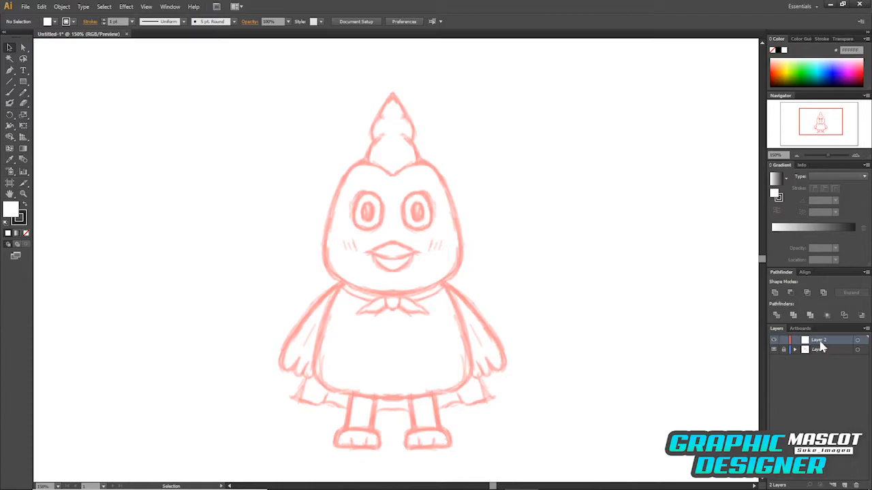
# Step: Rename the new layer above the sketch as outline and make it the active layer
pyautogui.doubleClick(809, 343)
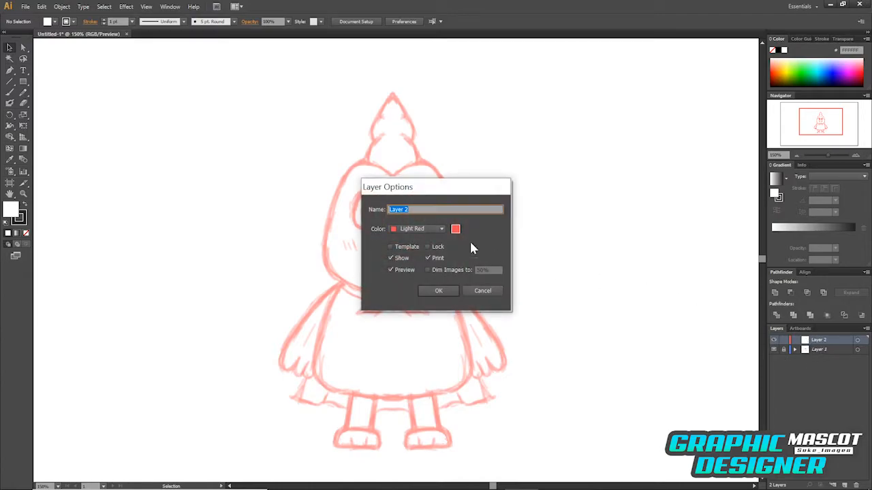
pyautogui.write('ou')
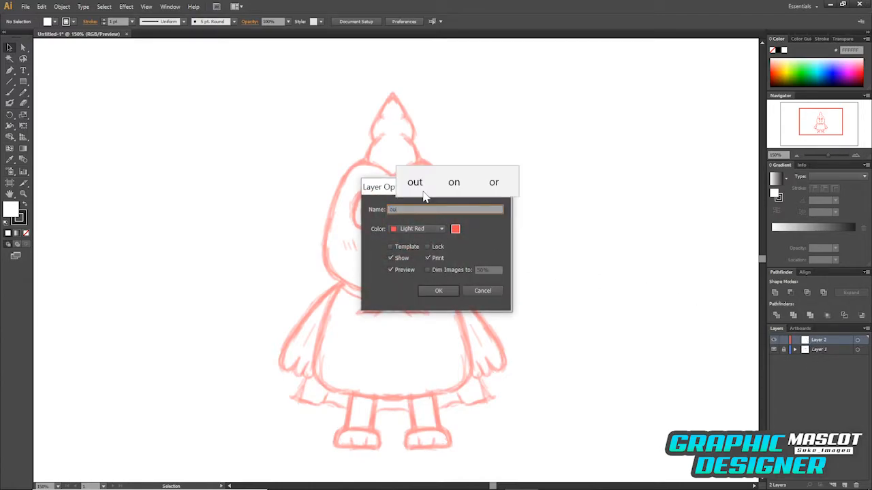
pyautogui.write('tline')
pyautogui.press('Return')
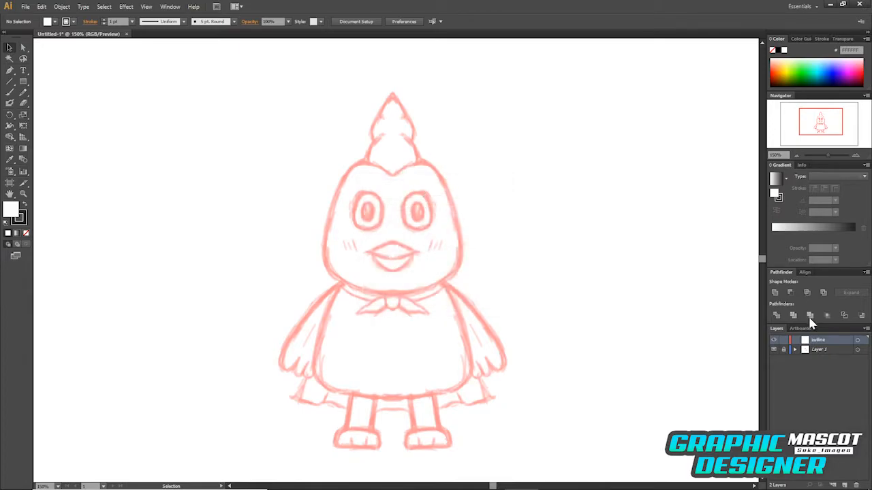
pyautogui.click(824, 350)
pyautogui.click(825, 341)
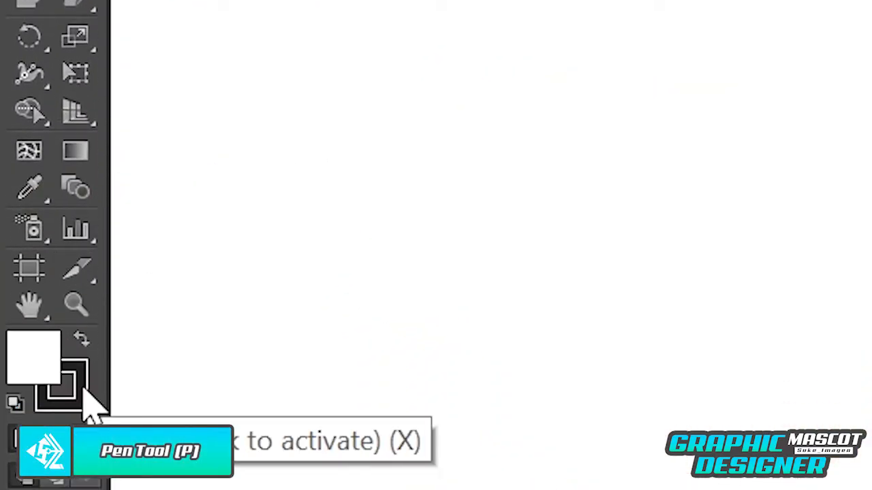
# Step: Set up the Pen tool with no fill and a black 8 pt stroke with round caps
pyautogui.click(82, 439)
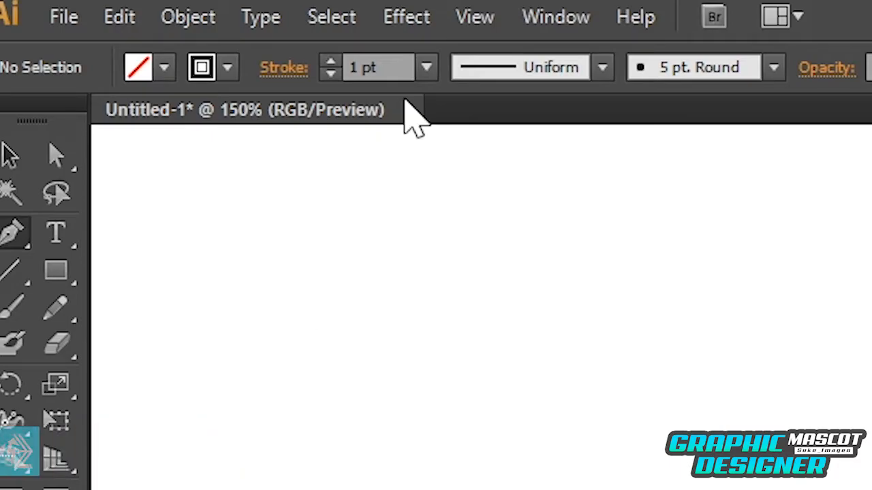
pyautogui.click(284, 68)
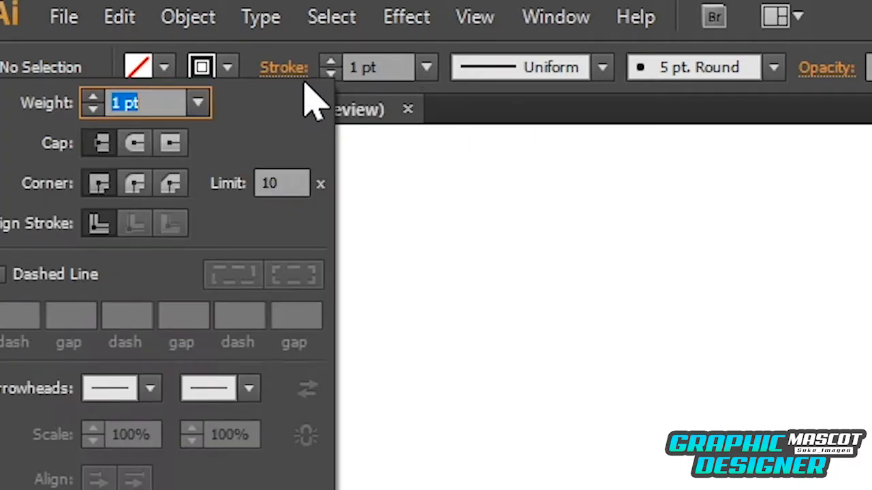
pyautogui.click(138, 146)
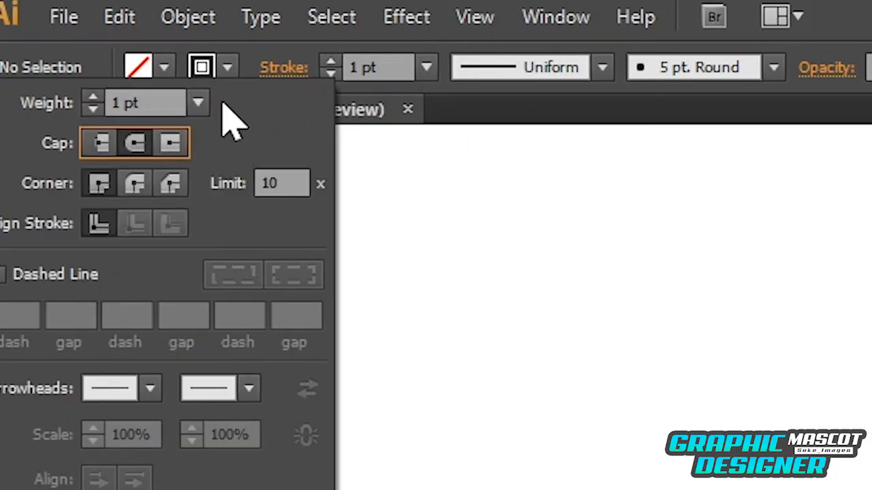
pyautogui.click(426, 67)
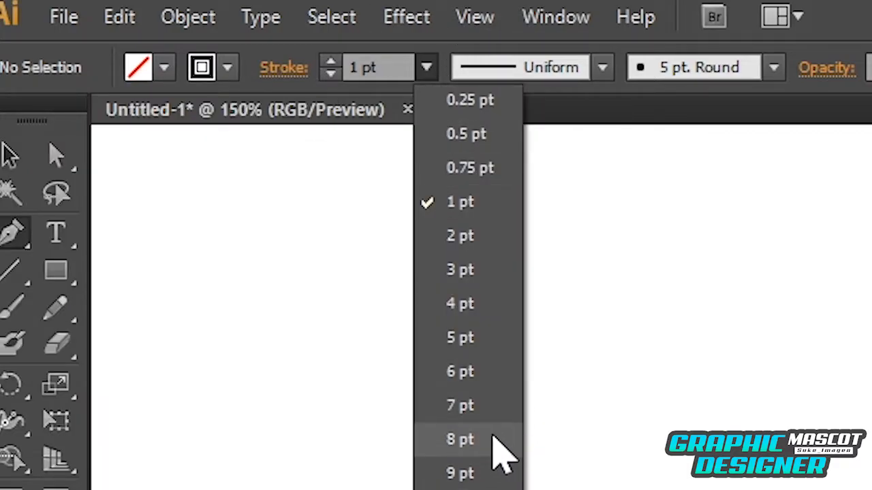
pyautogui.click(460, 440)
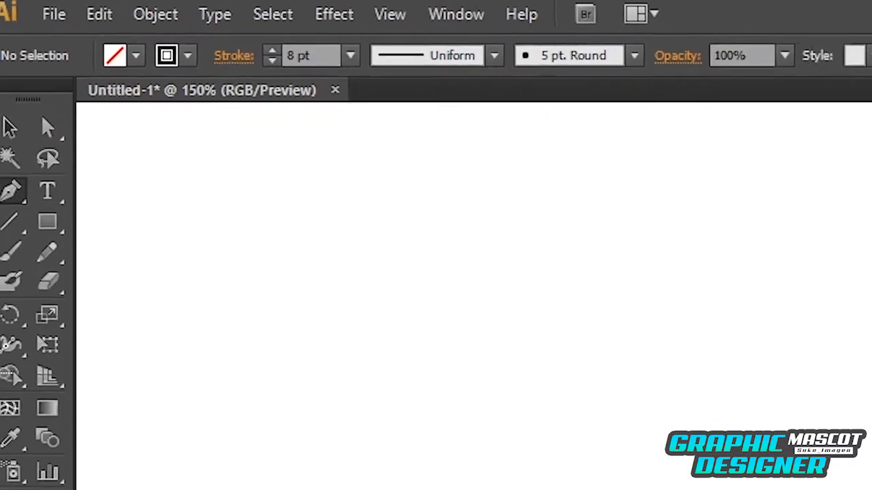
# Step: Draw a straight centre line from the crest's tip to the body's base and trace the body's right half up to the neck
pyautogui.moveTo(371, 196); pyautogui.dragTo(388, 183)
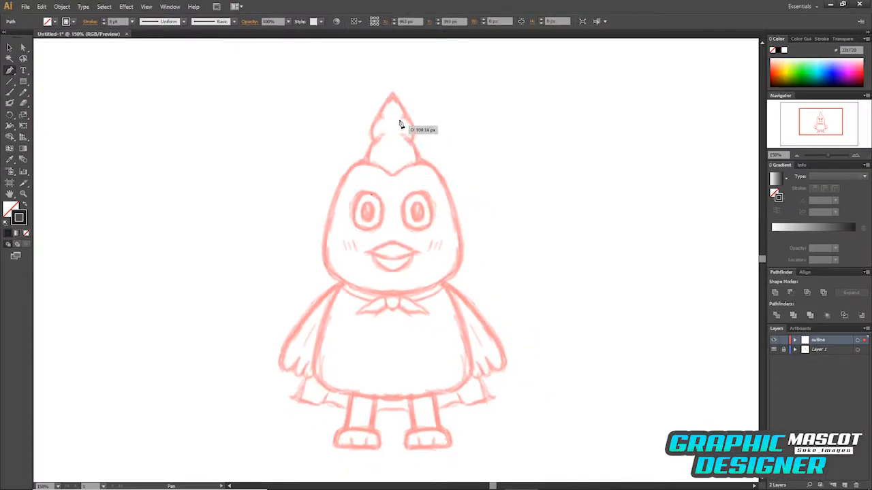
pyautogui.hotkey('ctrl', 'z')
pyautogui.click(392, 95)
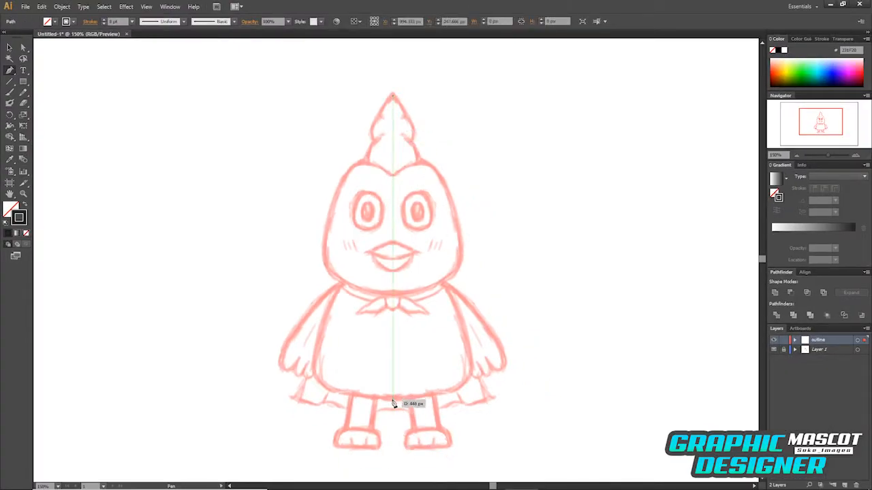
pyautogui.click(393, 399)
pyautogui.moveTo(471, 375); pyautogui.dragTo(473, 346)
pyautogui.moveTo(441, 283); pyautogui.dragTo(426, 265)
pyautogui.press('v')
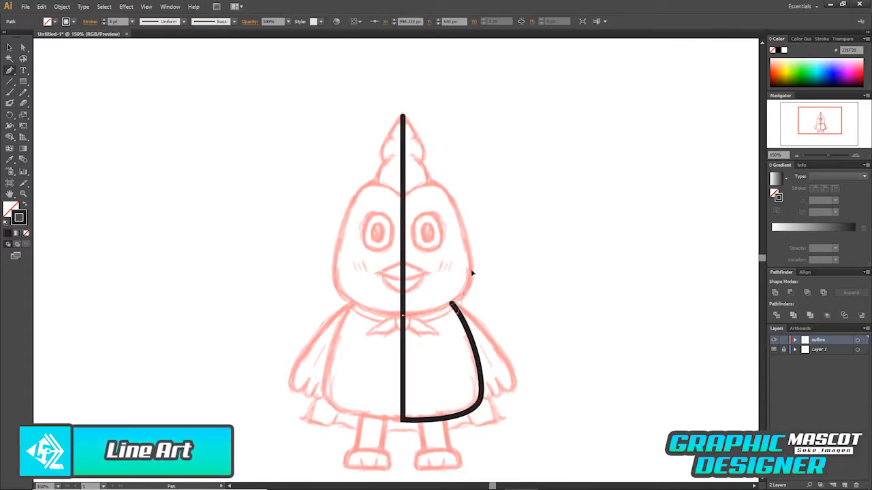
# Step: Trace the right half of the head and the lobed crest with the Pen tool
pyautogui.moveTo(441, 184)
pyautogui.mouseDown()
pyautogui.moveTo(450, 185)
pyautogui.moveTo(389, 195)
pyautogui.mouseUp()
pyautogui.click(510, 219)
pyautogui.moveTo(510, 219)
pyautogui.mouseDown()
pyautogui.moveTo(519, 211)
pyautogui.moveTo(516, 230)
pyautogui.mouseUp()
pyautogui.press('p')
pyautogui.moveTo(409, 127); pyautogui.dragTo(426, 144)
pyautogui.click(421, 149)
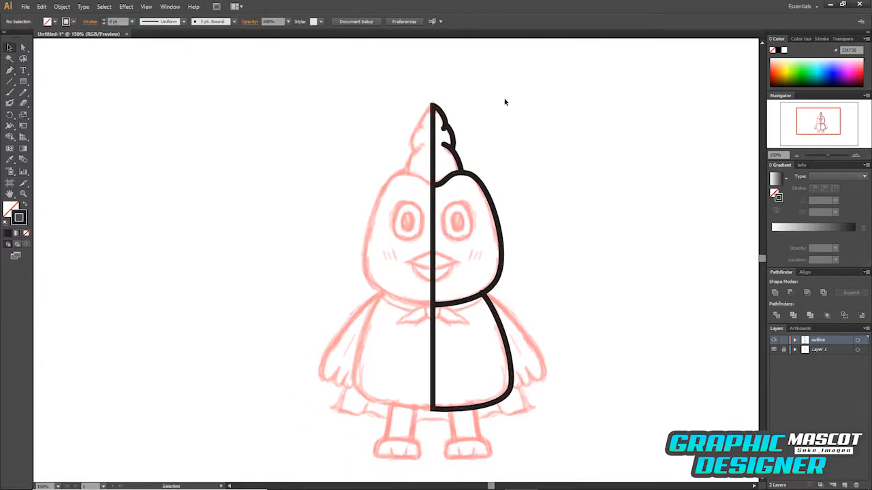
# Step: Trace the right half of the neckerchief, including its neck band, knot and pointed tail, and adjust its anchor points
pyautogui.click(438, 308)
pyautogui.moveTo(470, 323)
pyautogui.mouseDown()
pyautogui.moveTo(460, 315)
pyautogui.moveTo(494, 292)
pyautogui.moveTo(484, 298)
pyautogui.mouseUp()
pyautogui.click(441, 312)
pyautogui.press('a')
pyautogui.press('p')
pyautogui.click(458, 313)
pyautogui.press('a')
pyautogui.click(535, 271)
pyautogui.click(606, 264)
pyautogui.hotkey('ctrl', 'z')
pyautogui.click(627, 269)
pyautogui.moveTo(627, 268); pyautogui.dragTo(624, 232)
# Step: Trace the outer curve of the right wing from the neck down to the wing tip
pyautogui.press('p')
pyautogui.click(484, 261)
pyautogui.moveTo(528, 300); pyautogui.dragTo(525, 343)
pyautogui.hotkey('ctrl', 'z')
pyautogui.keyDown('ctrl'); pyautogui.click(545, 273); pyautogui.keyUp('ctrl')
pyautogui.click(483, 257)
pyautogui.click(522, 330)
pyautogui.keyDown('ctrl'); pyautogui.click(538, 371); pyautogui.keyUp('ctrl')
# Step: Trace the rounded feather fingers at the end of the right wing back to the body
pyautogui.scroll(2, 533, 374)
pyautogui.moveTo(539, 306); pyautogui.dragTo(543, 309)
pyautogui.click(521, 295)
pyautogui.click(496, 296)
pyautogui.click(504, 315)
pyautogui.moveTo(484, 322); pyautogui.dragTo(480, 306)
pyautogui.keyDown('ctrl'); pyautogui.click(560, 348); pyautogui.keyUp('ctrl')
pyautogui.moveTo(504, 358); pyautogui.dragTo(561, 295)
# Step: Draw the two sides of the right leg as separate lines from the body down to the foot
pyautogui.click(420, 303)
pyautogui.click(426, 365)
pyautogui.keyDown('ctrl'); pyautogui.click(509, 361); pyautogui.keyUp('ctrl')
pyautogui.moveTo(477, 334); pyautogui.dragTo(484, 331)
pyautogui.click(474, 300)
pyautogui.click(480, 363)
pyautogui.keyDown('ctrl'); pyautogui.click(509, 369); pyautogui.keyUp('ctrl')
# Step: Draw the right foot as a rounded rectangle and adjust the leg line's lower end to meet it
pyautogui.moveTo(23, 81); pyautogui.dragTo(65, 92)
pyautogui.moveTo(416, 362); pyautogui.dragTo(504, 400)
pyautogui.press('a')
pyautogui.moveTo(480, 363); pyautogui.dragTo(481, 360)
# Step: Draw two short vertical toe lines inside the right foot
pyautogui.press('p')
pyautogui.click(444, 381)
pyautogui.click(443, 399)
pyautogui.keyDown('ctrl'); pyautogui.click(531, 367); pyautogui.keyUp('ctrl')
pyautogui.click(475, 382)
pyautogui.click(476, 399)
pyautogui.keyDown('ctrl'); pyautogui.click(570, 331); pyautogui.keyUp('ctrl')
# Step: Move the anchor points of the right foot's lower corners to make them square
pyautogui.moveTo(489, 401); pyautogui.dragTo(505, 400)
pyautogui.moveTo(433, 401); pyautogui.dragTo(417, 401)
pyautogui.moveTo(417, 386); pyautogui.dragTo(417, 400)
pyautogui.click(631, 354)
pyautogui.click(436, 400)
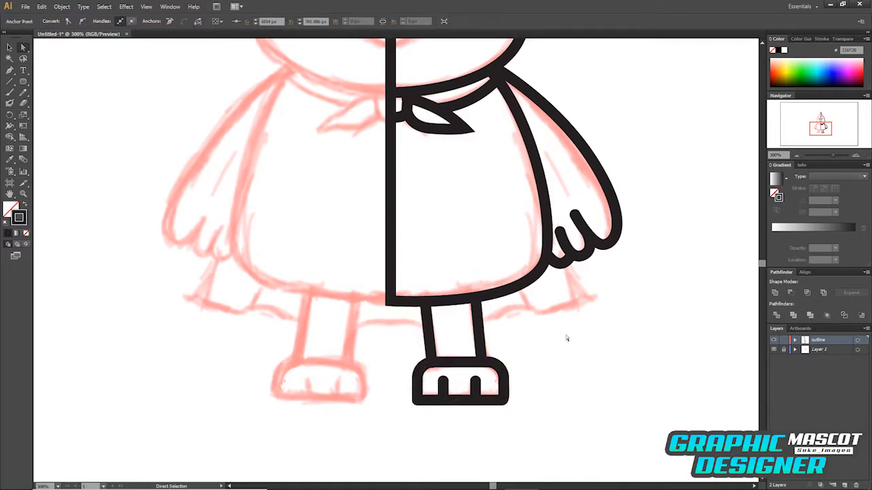
# Step: Draw the cape's outer edge flaring out below the right arm and curving back inward with the Pen tool
pyautogui.click(564, 336)
pyautogui.moveTo(564, 336); pyautogui.dragTo(550, 345)
pyautogui.press('p')
pyautogui.click(553, 273)
pyautogui.moveTo(580, 307); pyautogui.dragTo(594, 312)
pyautogui.moveTo(510, 305); pyautogui.dragTo(493, 297)
pyautogui.keyDown('ctrl'); pyautogui.click(481, 337); pyautogui.keyUp('ctrl')
# Step: Draw the cape's wavy lower hem beside the right leg and its short curved section between the legs
pyautogui.click(468, 329)
pyautogui.click(510, 316)
pyautogui.moveTo(484, 333); pyautogui.dragTo(499, 381)
pyautogui.click(431, 385)
pyautogui.moveTo(391, 379)
pyautogui.mouseDown()
pyautogui.moveTo(381, 379)
pyautogui.moveTo(432, 386)
pyautogui.mouseUp()
# Step: Draw the right half of the upper beak as a curved path starting and ending on the centre line
pyautogui.press('a')
pyautogui.moveTo(531, 148); pyautogui.dragTo(531, 348)
pyautogui.press('p')
pyautogui.click(393, 240)
pyautogui.moveTo(432, 255); pyautogui.dragTo(445, 262)
pyautogui.moveTo(393, 274); pyautogui.dragTo(354, 274)
pyautogui.moveTo(446, 262)
pyautogui.mouseDown()
pyautogui.moveTo(441, 273)
pyautogui.moveTo(445, 262)
pyautogui.mouseUp()
pyautogui.hotkey('ctrl', 'z')
pyautogui.hotkey('ctrl', 'z')
pyautogui.hotkey('ctrl', 'z')
pyautogui.moveTo(392, 275); pyautogui.dragTo(350, 276)
pyautogui.moveTo(445, 262); pyautogui.dragTo(432, 266)
pyautogui.keyDown('ctrl'); pyautogui.click(463, 286); pyautogui.keyUp('ctrl')
# Step: Draw the right half of the open lower beak as a curve from the upper beak to the centre line
pyautogui.click(429, 271)
pyautogui.moveTo(392, 301); pyautogui.dragTo(362, 304)
pyautogui.press('a')
# Step: Draw the right eye as an ellipse and add a smaller solid black pupil from a copy with fill and stroke swapped
pyautogui.moveTo(422, 301); pyautogui.dragTo(449, 370)
pyautogui.moveTo(23, 81); pyautogui.dragTo(99, 105)
pyautogui.click(100, 105)
pyautogui.press('v')
pyautogui.moveTo(421, 224)
pyautogui.mouseDown()
pyautogui.moveTo(480, 303)
pyautogui.moveTo(468, 286)
pyautogui.mouseUp()
pyautogui.hotkey('ctrl', 'c')
pyautogui.hotkey('ctrl', 'f')
pyautogui.hotkey('shift', 'x')
pyautogui.click(549, 215)
pyautogui.hotkey('ctrl', '-')
pyautogui.hotkey('ctrl', '-')
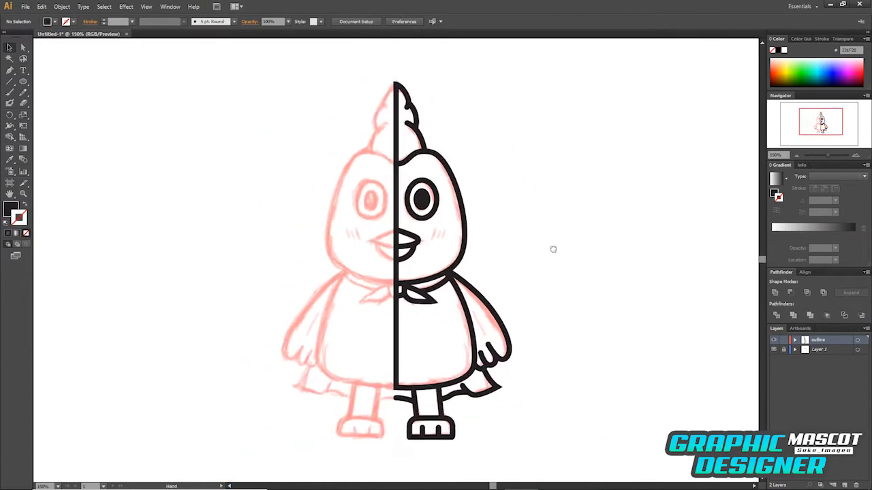
# Step: Select the whole half figure and reflect a copy across the vertical centre line with the Reflect tool
pyautogui.moveTo(552, 421); pyautogui.dragTo(573, 439)
pyautogui.click(614, 250)
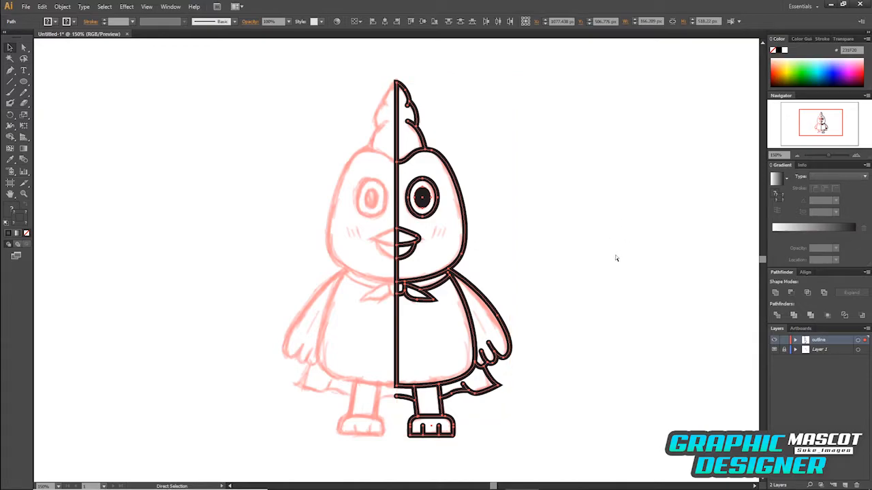
pyautogui.press('a')
pyautogui.press('v')
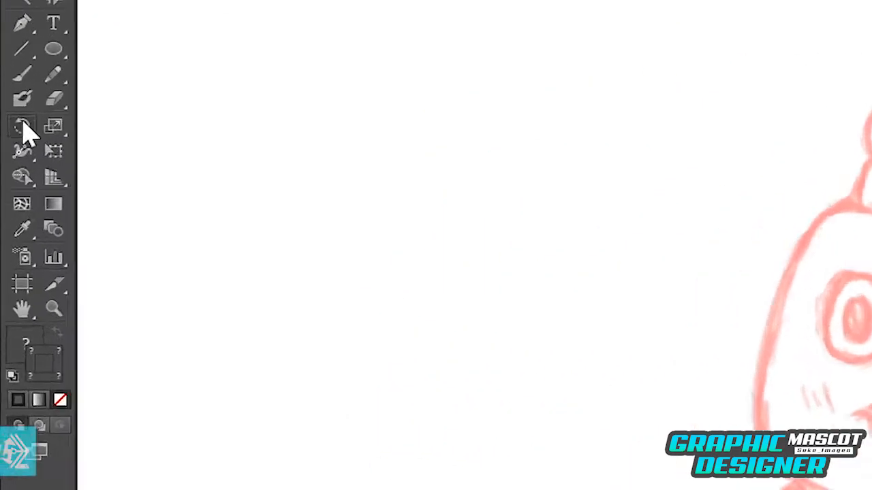
pyautogui.moveTo(11, 118); pyautogui.dragTo(71, 126)
pyautogui.moveTo(221, 159); pyautogui.dragTo(228, 165)
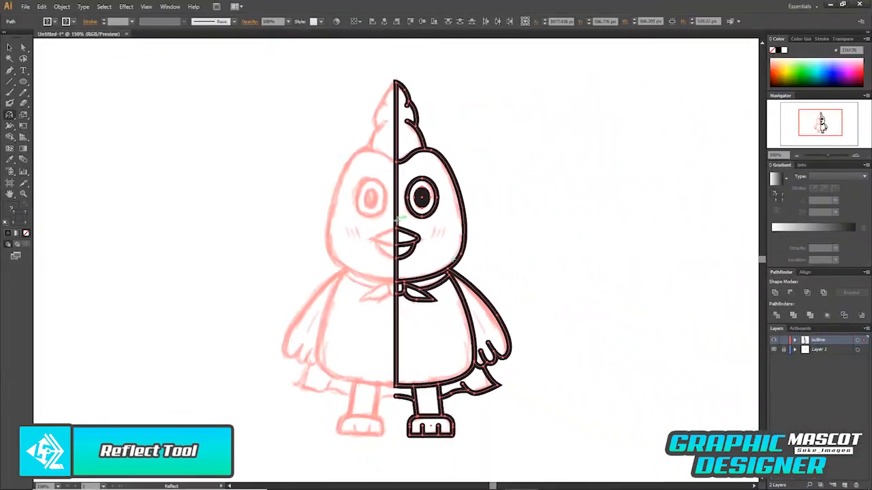
pyautogui.click(398, 219)
pyautogui.moveTo(480, 290); pyautogui.dragTo(479, 294)
pyautogui.moveTo(387, 319); pyautogui.dragTo(334, 296)
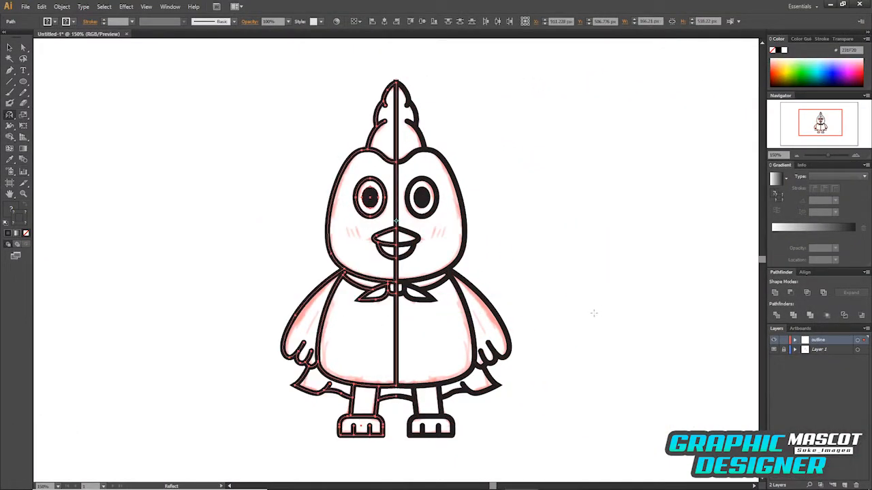
pyautogui.press('v')
pyautogui.click(572, 330)
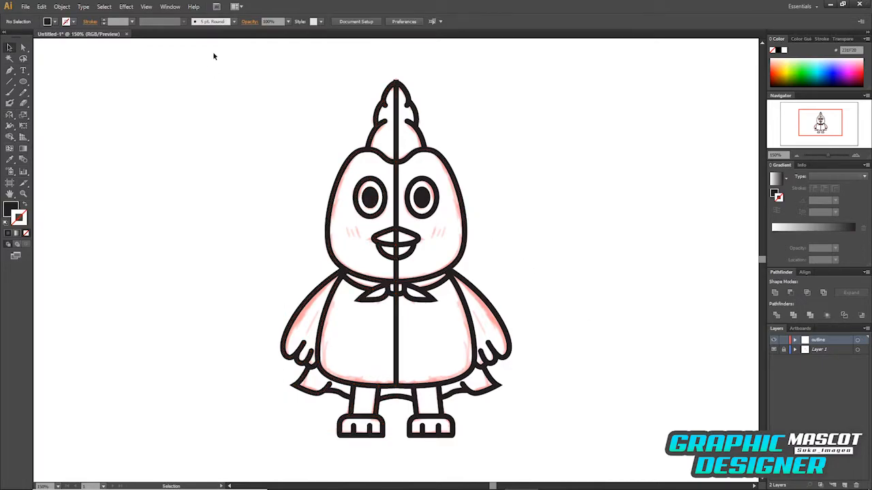
# Step: Try to merge the head's two halves with the Shape Builder tool on the whole selected figure, and undo it
pyautogui.moveTo(496, 344); pyautogui.dragTo(589, 463)
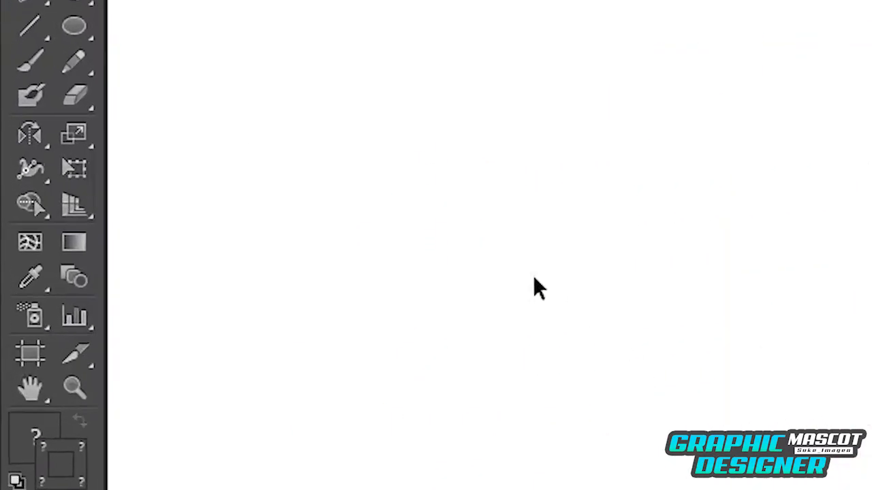
pyautogui.click(33, 207)
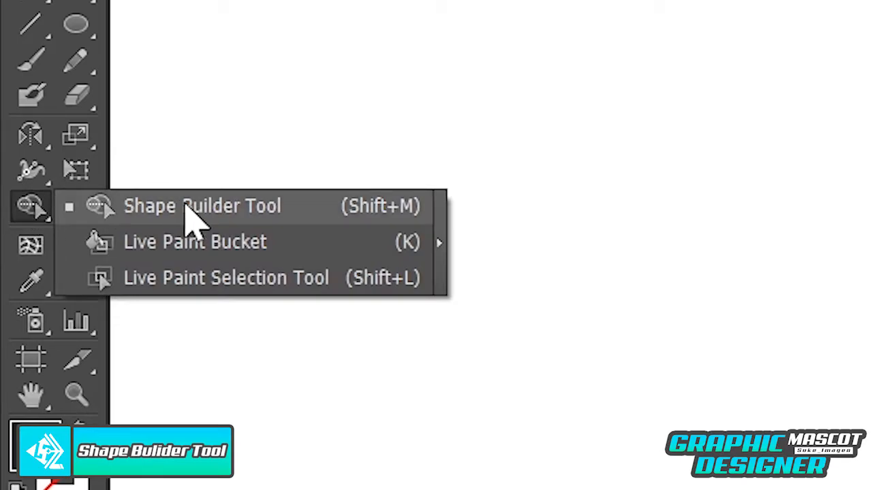
pyautogui.click(212, 206)
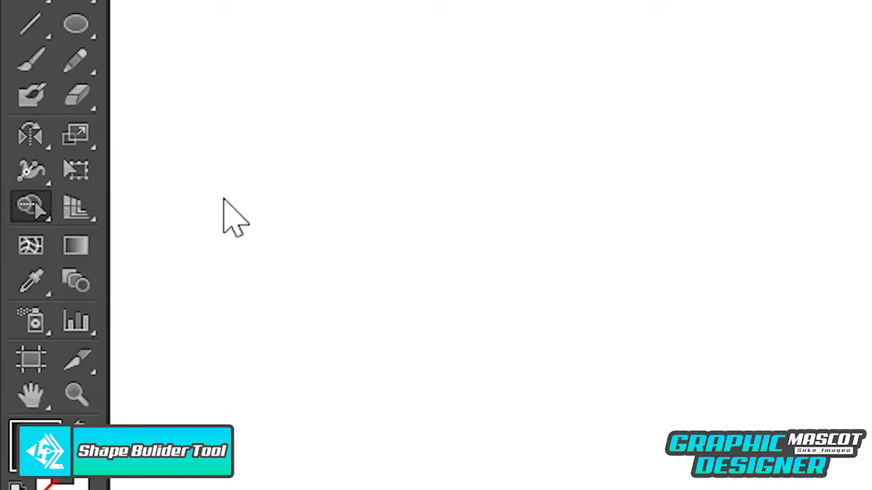
pyautogui.moveTo(393, 214); pyautogui.dragTo(417, 198)
pyautogui.hotkey('ctrl', 'z')
pyautogui.hotkey('ctrl', 'z')
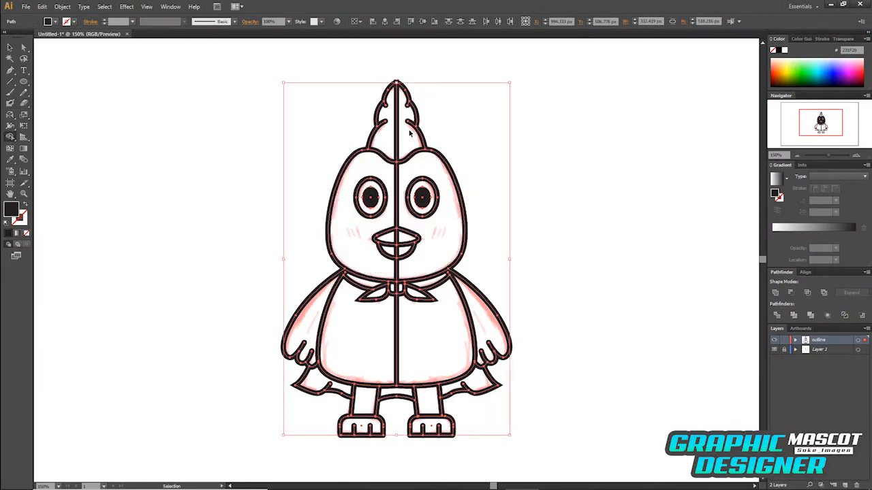
pyautogui.hotkey('ctrl', '+')
pyautogui.press('v')
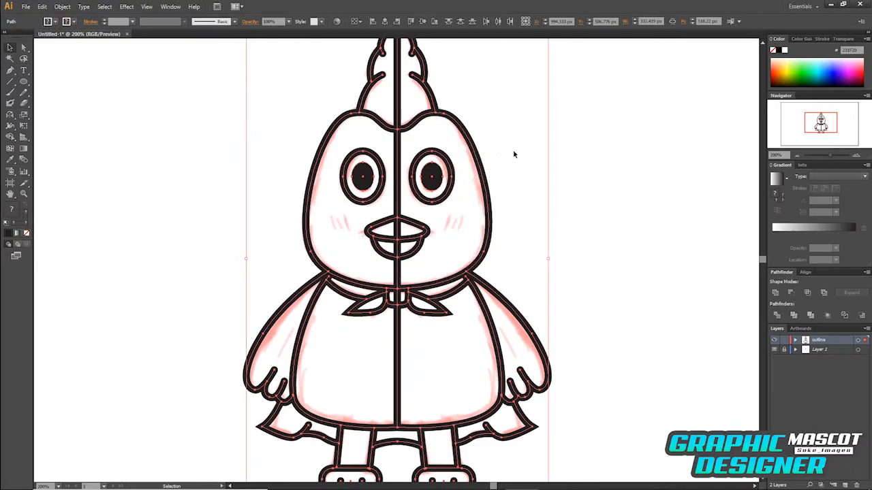
pyautogui.click(516, 152)
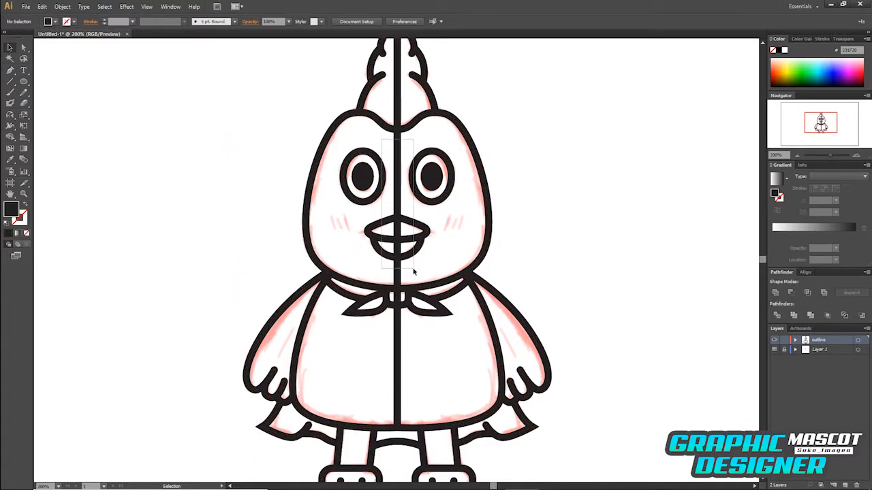
# Step: Select the paths around the beak and merge its halves with the Shape Builder tool to remove the centre line inside
pyautogui.moveTo(413, 271); pyautogui.dragTo(413, 270)
pyautogui.click(12, 137)
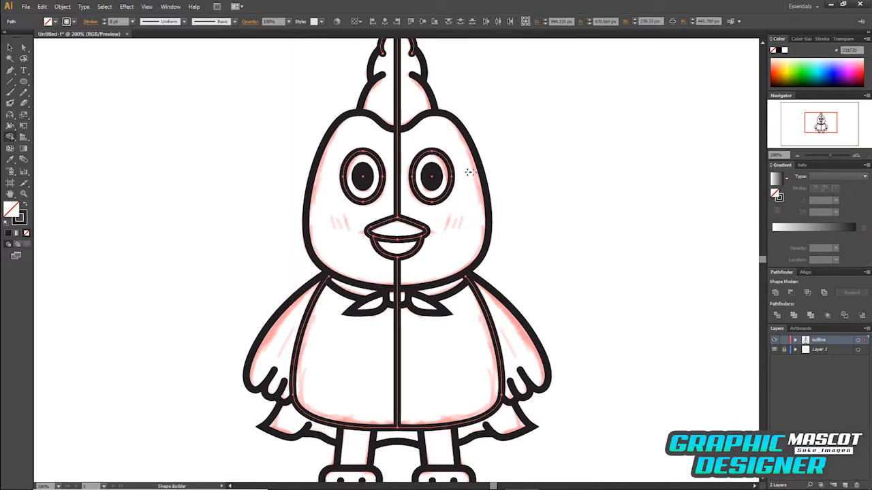
pyautogui.press('v')
pyautogui.click(516, 113)
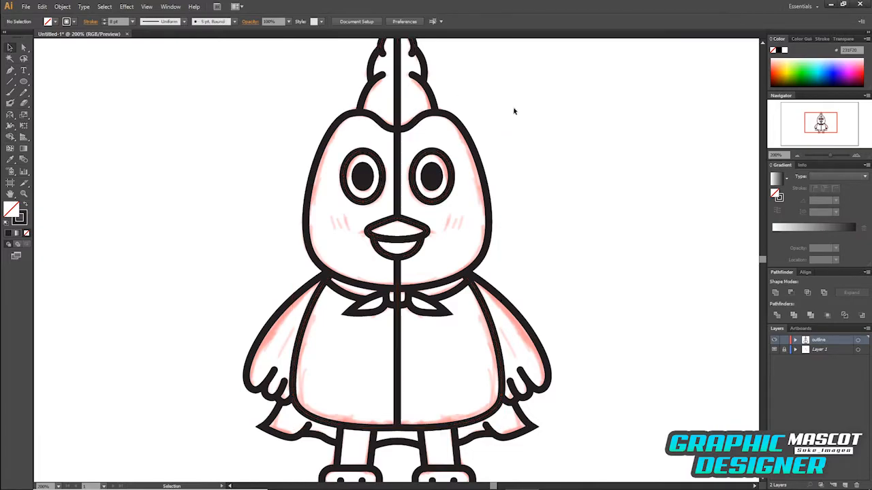
# Step: Try to merge the comb's two halves with the Shape Builder tool, adding the head outlines to the selection
pyautogui.moveTo(397, 89); pyautogui.dragTo(404, 117)
pyautogui.click(393, 58)
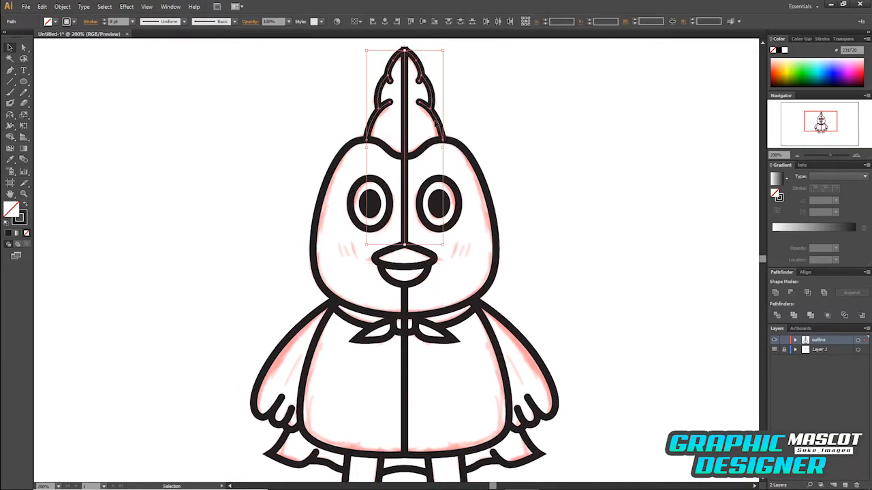
pyautogui.click(10, 136)
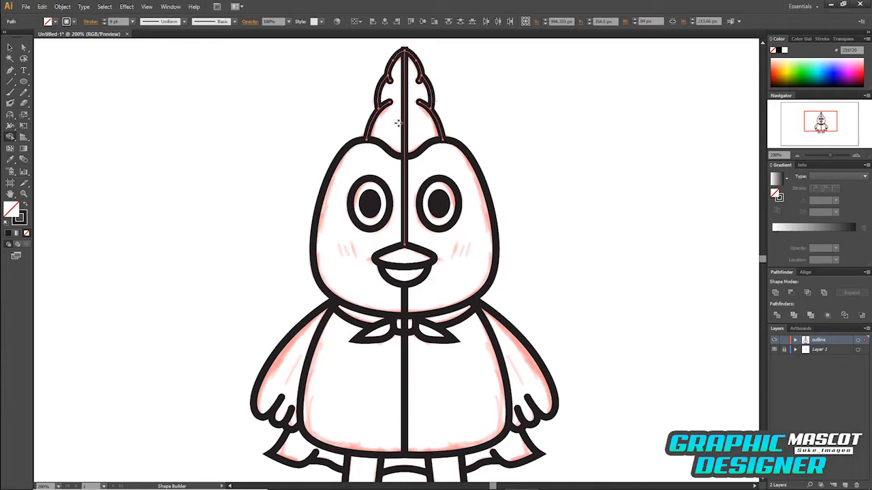
pyautogui.press('v')
pyautogui.keyDown('shift'); pyautogui.click(421, 149); pyautogui.keyUp('shift')
pyautogui.keyDown('shift'); pyautogui.click(396, 153); pyautogui.keyUp('shift')
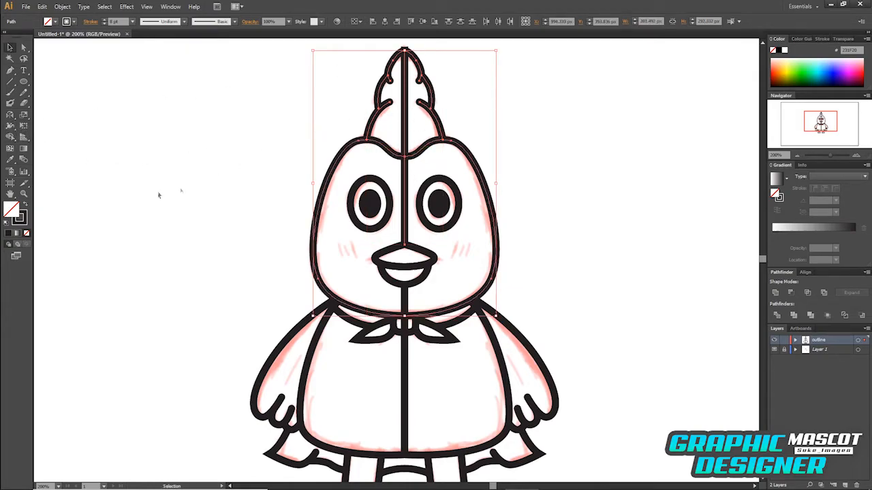
pyautogui.click(11, 115)
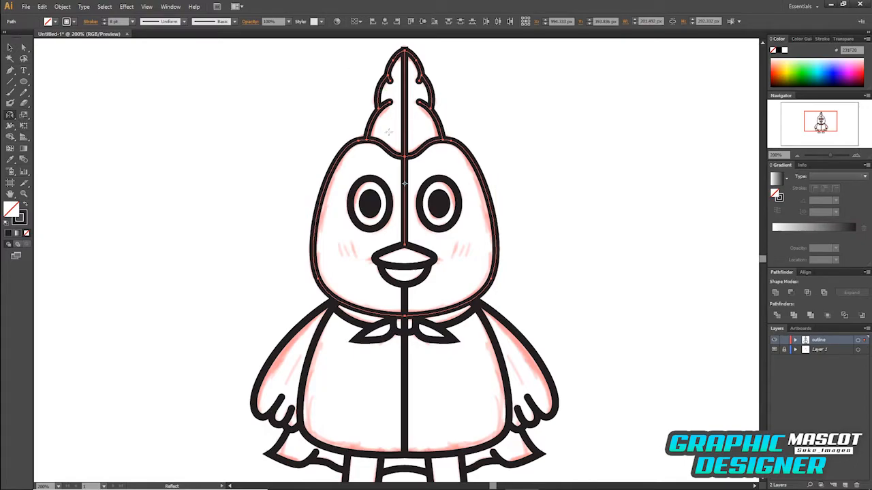
pyautogui.press('v')
pyautogui.click(461, 101)
# Step: Try again to merge the head and comb halves with the Shape Builder tool, and undo the trial move of the centre line
pyautogui.moveTo(422, 72); pyautogui.dragTo(426, 90)
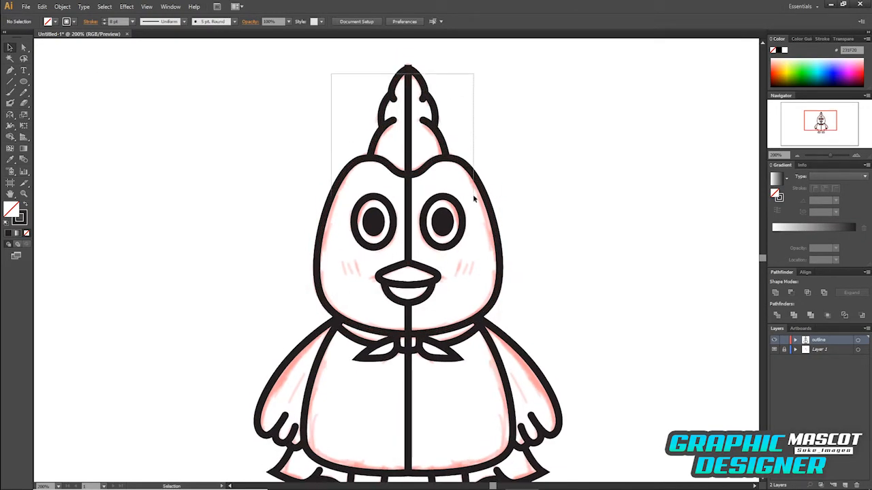
pyautogui.moveTo(474, 197); pyautogui.dragTo(307, 137)
pyautogui.click(10, 117)
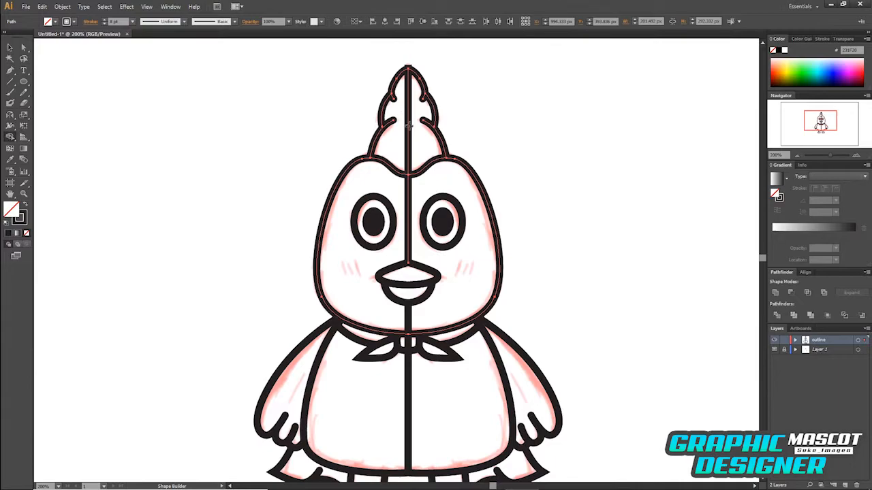
pyautogui.press('v')
pyautogui.click(470, 143)
pyautogui.moveTo(407, 220); pyautogui.dragTo(462, 210)
pyautogui.hotkey('ctrl', 'z')
pyautogui.click(503, 152)
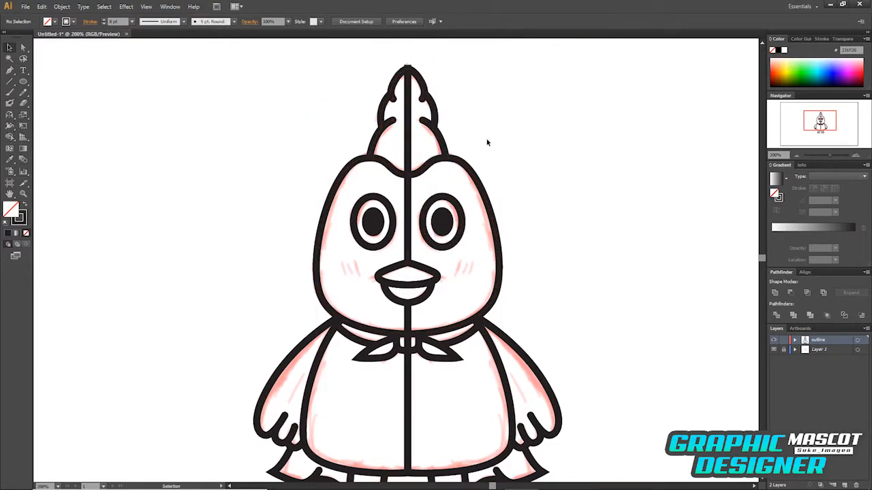
# Step: Select all the line art and merge the head's two halves across the centre line with the Shape Builder tool
pyautogui.moveTo(494, 168); pyautogui.dragTo(479, 136)
pyautogui.press('a')
pyautogui.click(394, 289)
pyautogui.hotkey('ctrl', 'a')
pyautogui.scroll(1, 506, 159)
pyautogui.hotkey('shift', 'm')
pyautogui.moveTo(388, 194); pyautogui.dragTo(409, 194)
pyautogui.press('v')
pyautogui.click(511, 151)
# Step: Try to merge the comb's halves by selecting the comb and face paths for the Shape Builder tool
pyautogui.moveTo(514, 158); pyautogui.dragTo(520, 208)
pyautogui.moveTo(346, 77); pyautogui.dragTo(442, 306)
pyautogui.click(12, 136)
pyautogui.press('v')
pyautogui.click(462, 178)
# Step: Select the head and body paths and merge the scarf knot's two halves with the Shape Builder tool
pyautogui.moveTo(292, 84); pyautogui.dragTo(603, 359)
pyautogui.scroll(-3, 572, 307)
pyautogui.click(20, 134)
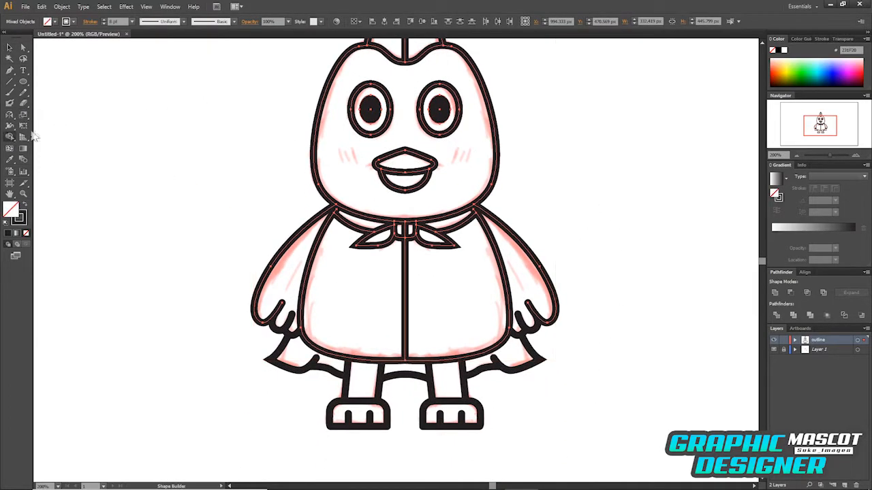
pyautogui.click(408, 231)
pyautogui.press('v')
# Step: Try to merge the body's two halves by selecting the figure for the Shape Builder tool
pyautogui.click(572, 131)
pyautogui.moveTo(570, 126); pyautogui.dragTo(553, 182)
pyautogui.moveTo(209, 72); pyautogui.dragTo(569, 464)
pyautogui.click(504, 274)
pyautogui.moveTo(238, 66); pyautogui.dragTo(602, 464)
pyautogui.click(13, 140)
pyautogui.press('v')
pyautogui.click(441, 61)
# Step: Move the upper end anchor of the body's centre line to meet the bottom edge of the scarf knot
pyautogui.hotkey('ctrl', '=')
pyautogui.hotkey('ctrl', '=')
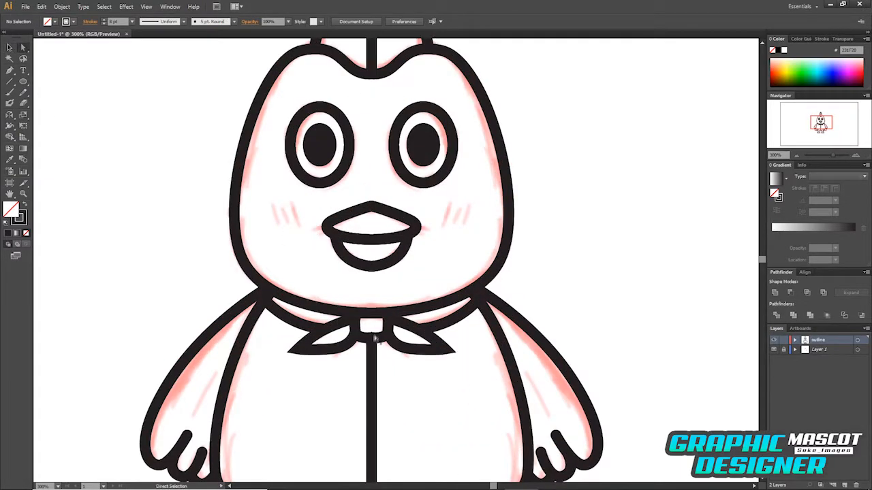
pyautogui.press('a')
pyautogui.click(372, 340)
pyautogui.moveTo(372, 340); pyautogui.dragTo(371, 335)
pyautogui.click(393, 301)
# Step: Try to pull the comb's tip anchor away, undo it, and select the tip curves together with the centre line
pyautogui.moveTo(446, 130); pyautogui.dragTo(437, 283)
pyautogui.moveTo(363, 68); pyautogui.dragTo(387, 63)
pyautogui.hotkey('ctrl', 'z')
pyautogui.click(380, 62)
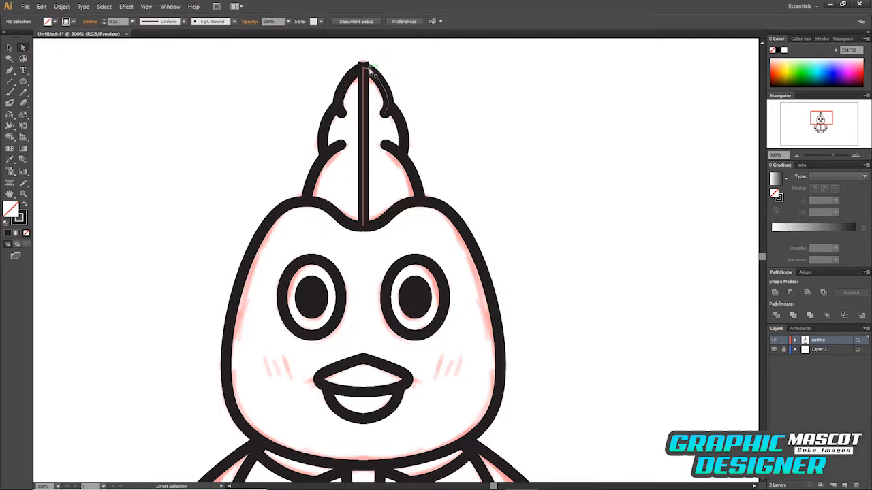
pyautogui.click(389, 88)
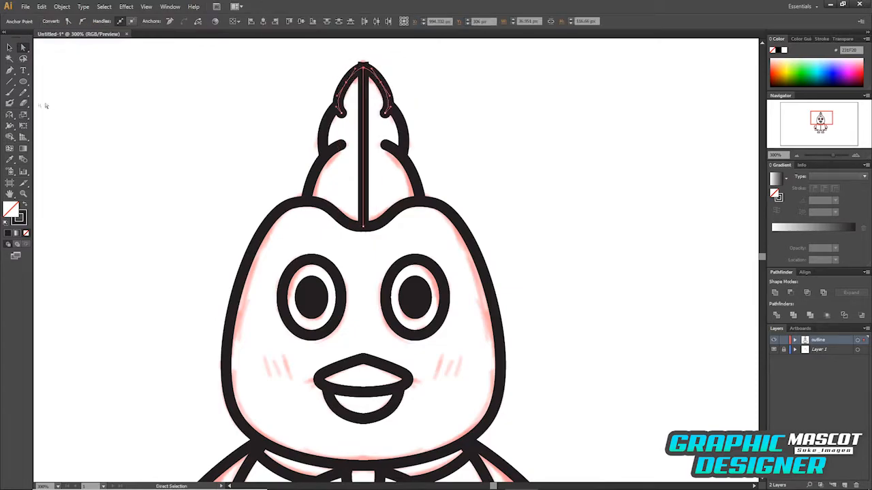
pyautogui.press('v')
pyautogui.click(473, 165)
# Step: Select all the line art and merge the body's two halves with the Shape Builder tool to remove its centre line
pyautogui.scroll(-5, 467, 252)
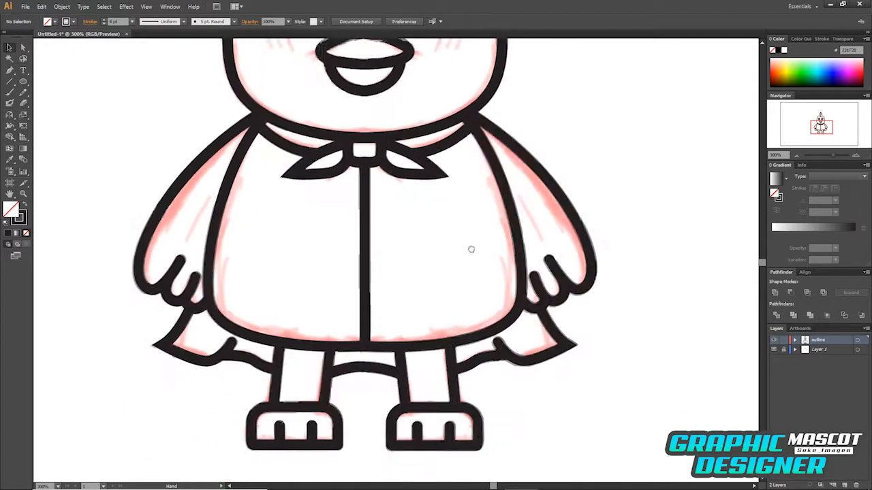
pyautogui.scroll(-1, 478, 121)
pyautogui.scroll(2, 478, 120)
pyautogui.hotkey('ctrl', 'a')
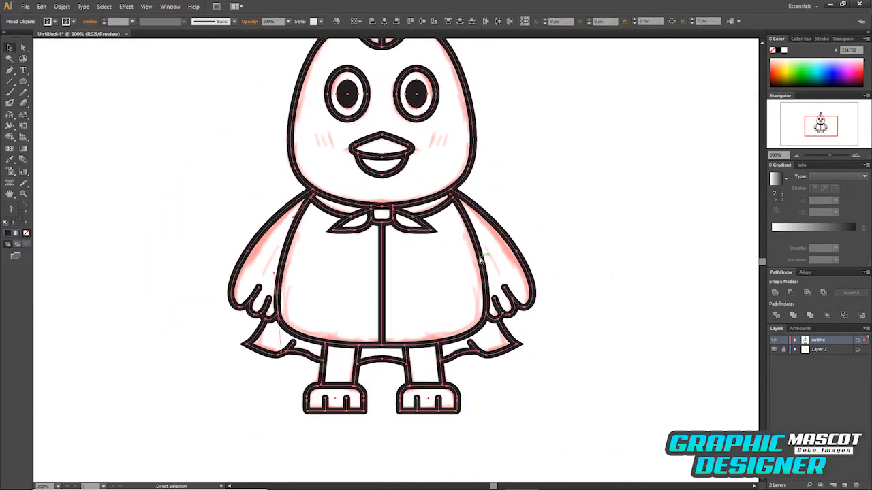
pyautogui.click(10, 136)
pyautogui.moveTo(401, 259); pyautogui.dragTo(340, 273)
# Step: Try once more to merge the comb's halves with the Shape Builder tool on the selected head and comb paths
pyautogui.scroll(5, 475, 181)
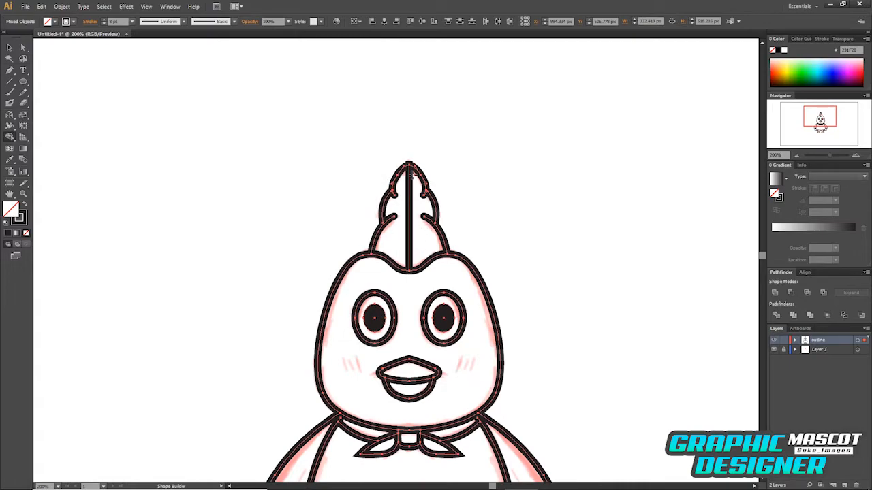
pyautogui.scroll(-5, 413, 176)
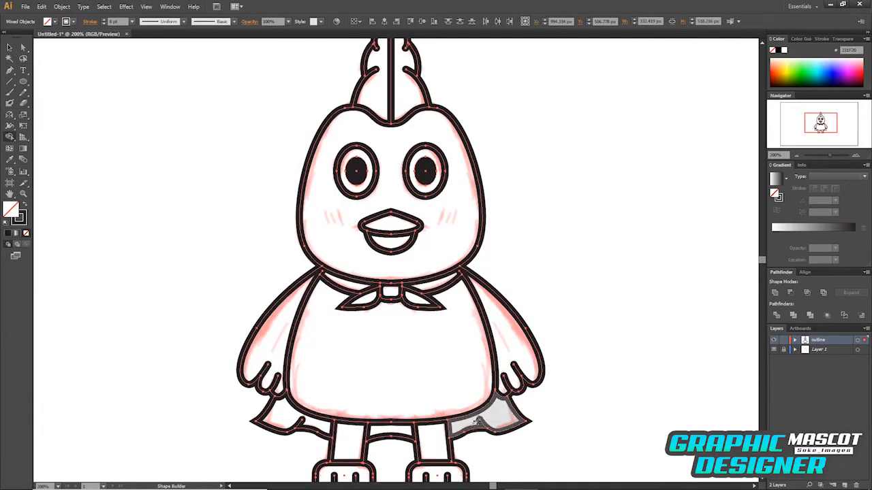
pyautogui.press('v')
pyautogui.moveTo(446, 204); pyautogui.dragTo(447, 319)
pyautogui.click(428, 146)
pyautogui.click(420, 188)
pyautogui.moveTo(340, 123); pyautogui.dragTo(453, 228)
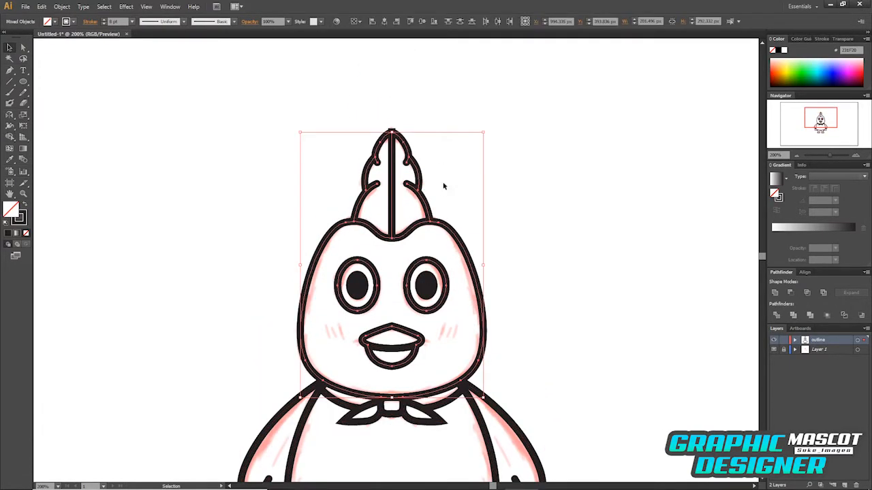
pyautogui.hotkey('shift', 'm')
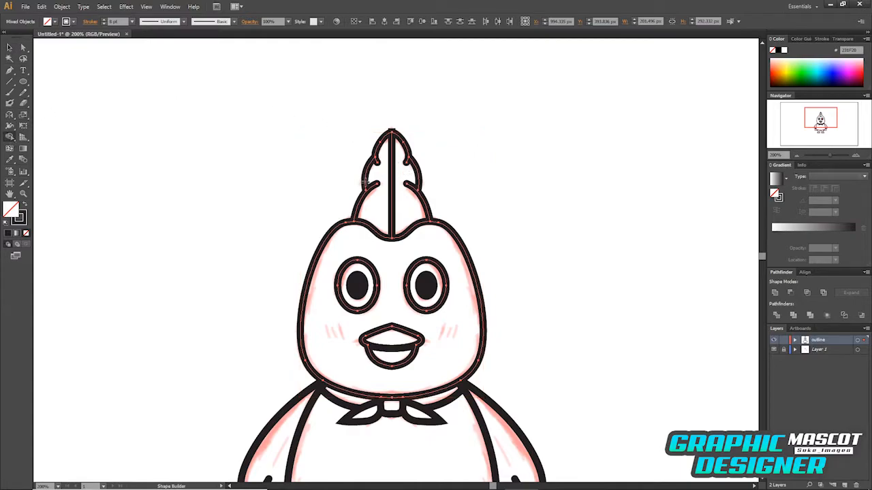
pyautogui.press('v')
pyautogui.click(440, 157)
# Step: Delete the remaining centre line segments inside the comb with the Direct Selection tool
pyautogui.moveTo(441, 261)
pyautogui.mouseDown()
pyautogui.moveTo(420, 152)
pyautogui.moveTo(414, 162)
pyautogui.moveTo(431, 253)
pyautogui.mouseUp()
pyautogui.press('a')
pyautogui.moveTo(382, 230); pyautogui.dragTo(400, 185)
pyautogui.hotkey('ctrl', 'z')
pyautogui.hotkey('ctrl', '+')
pyautogui.moveTo(462, 148); pyautogui.dragTo(470, 224)
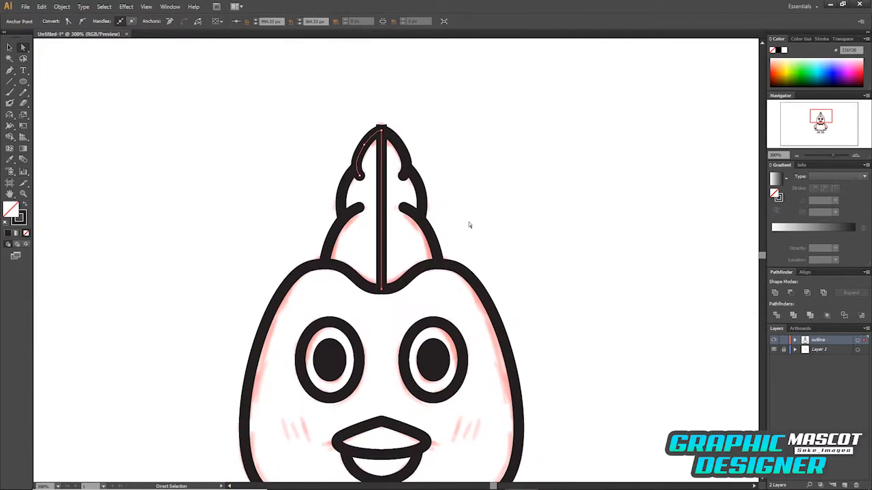
pyautogui.press('Delete')
pyautogui.click(383, 282)
pyautogui.click(383, 274)
pyautogui.press('Delete')
pyautogui.click(502, 144)
# Step: Hide the sketch layer Layer 1 and duplicate the outline layer
pyautogui.moveTo(486, 158); pyautogui.dragTo(478, 100)
pyautogui.hotkey('ctrl', '-')
pyautogui.hotkey('ctrl', '-')
pyautogui.moveTo(528, 324); pyautogui.dragTo(553, 249)
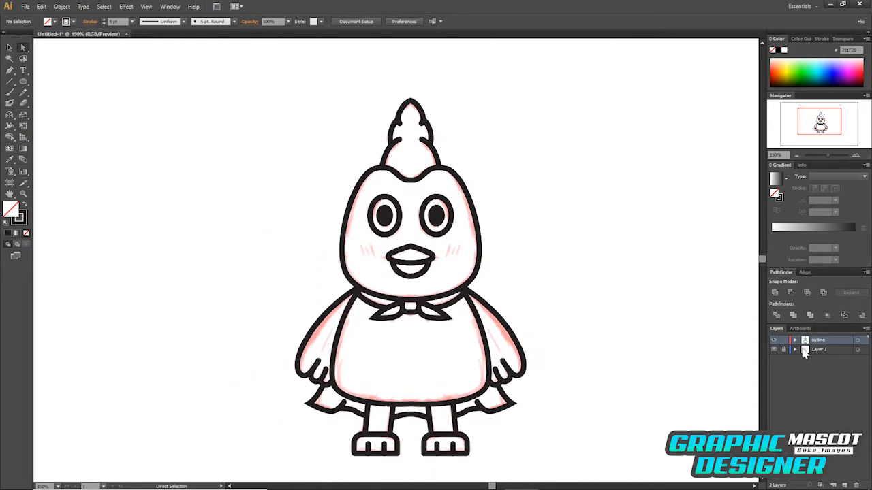
pyautogui.click(775, 350)
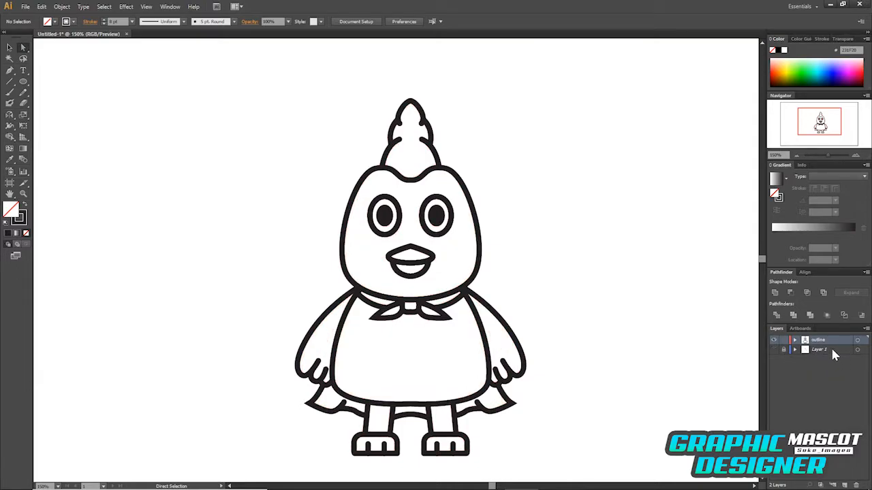
pyautogui.moveTo(832, 349); pyautogui.dragTo(845, 485)
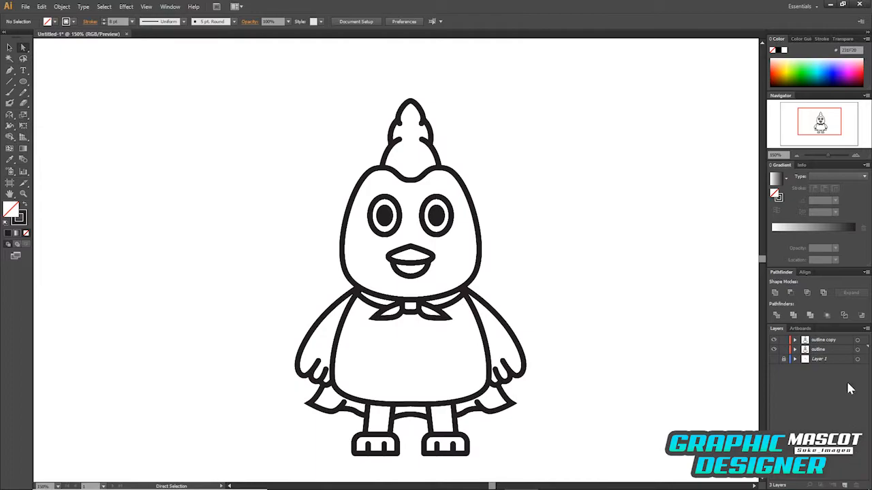
# Step: Select all the artwork on the outline copy layer
pyautogui.click(856, 340)
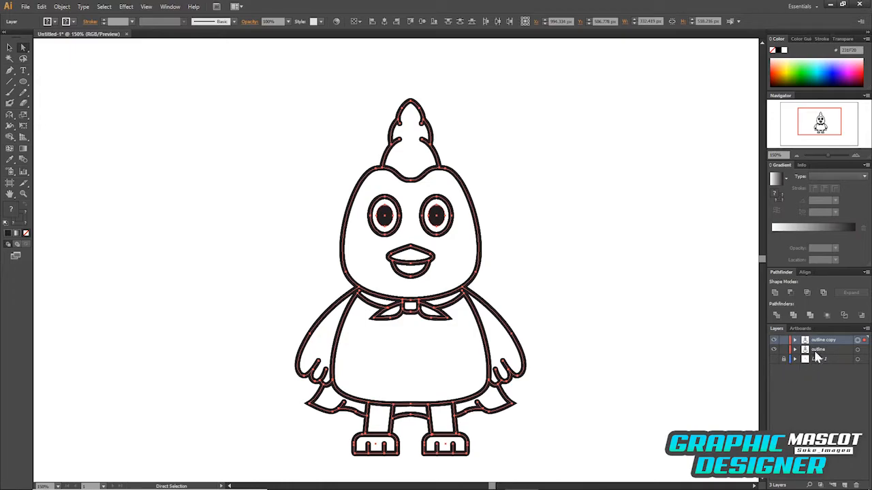
pyautogui.click(866, 271)
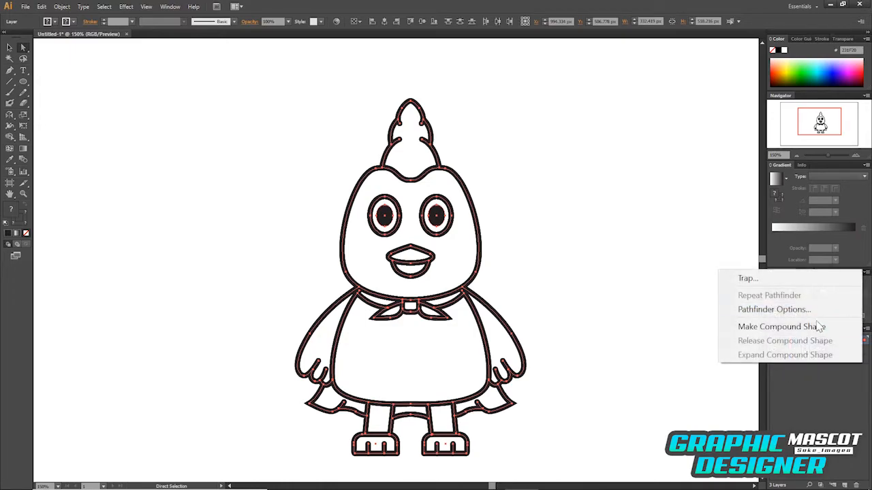
pyautogui.click(845, 325)
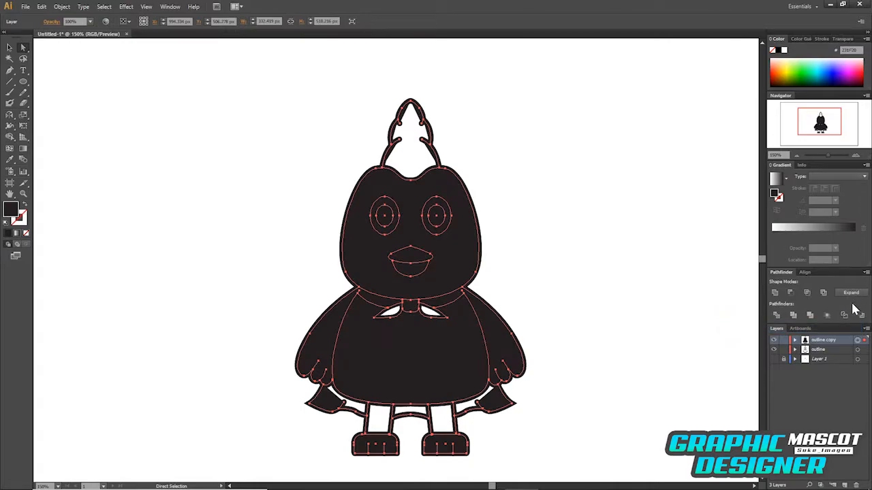
pyautogui.click(823, 294)
# Step: Expand the selected line art's strokes into filled shapes
pyautogui.click(62, 6)
pyautogui.click(149, 140)
pyautogui.click(402, 302)
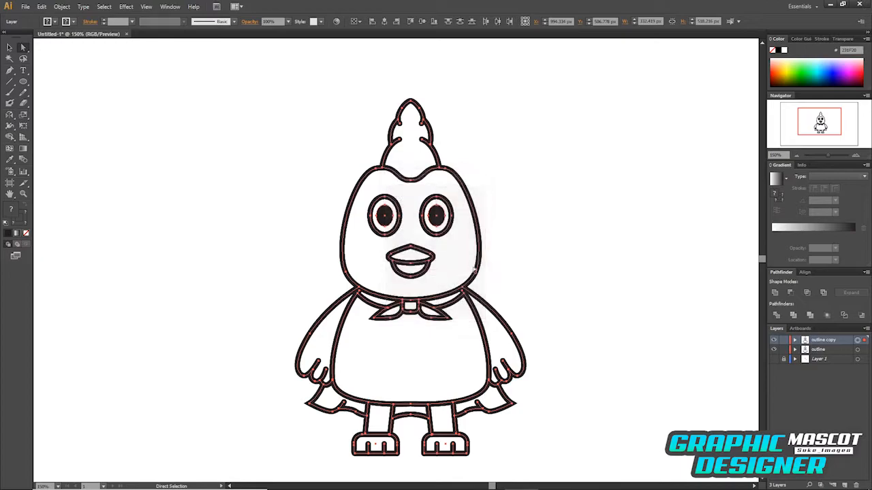
# Step: Turn the expanded line art into a Live Paint group and fill all the chicken's enclosed areas with pinkish red FF0049
pyautogui.press('k')
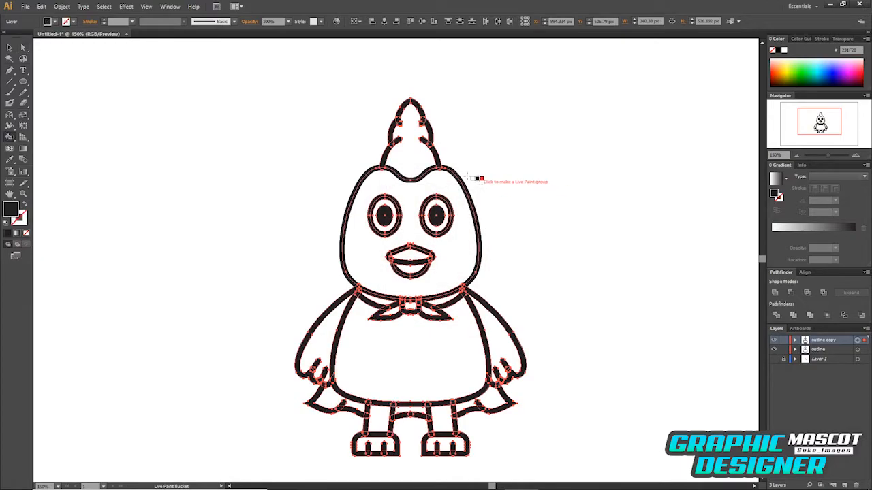
pyautogui.doubleClick(13, 209)
pyautogui.click(427, 198)
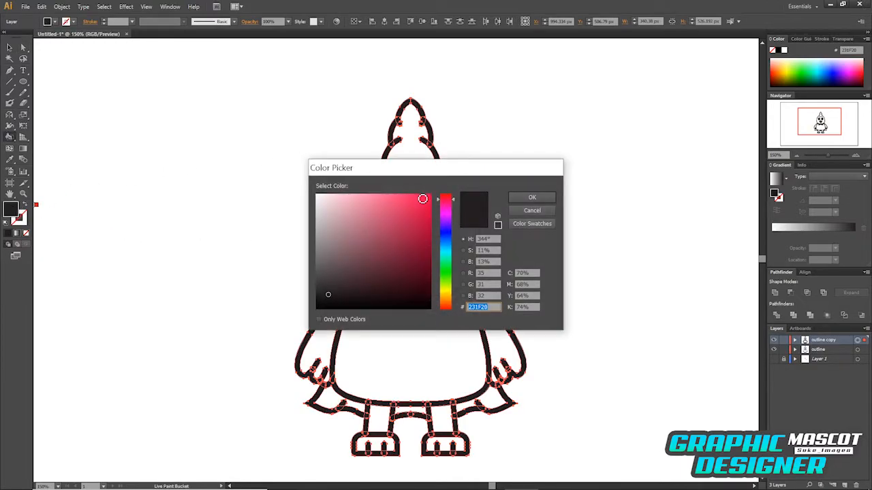
pyautogui.click(538, 198)
pyautogui.click(435, 344)
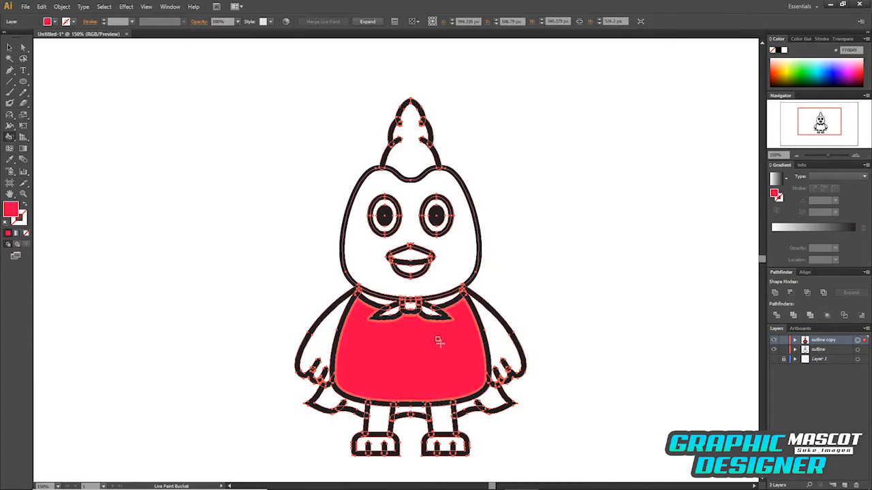
pyautogui.click(449, 264)
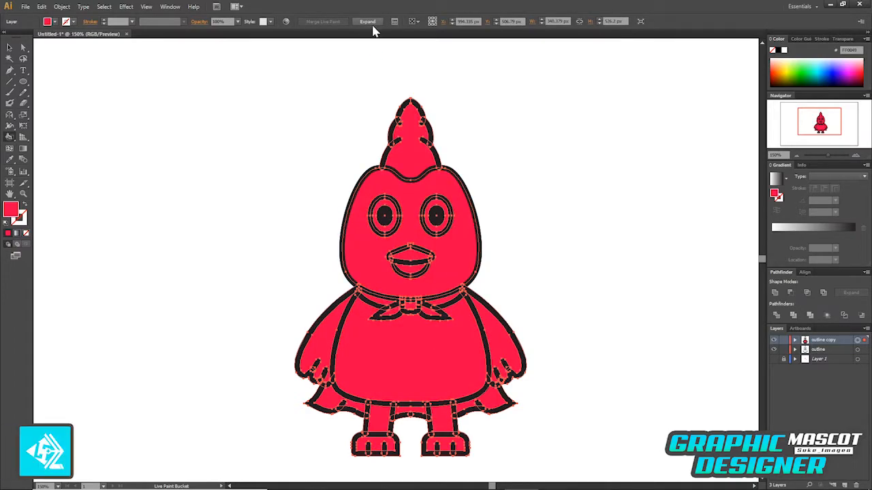
# Step: Expand the Live Paint group and ungroup it repeatedly until the red fills are separate paths
pyautogui.press('v')
pyautogui.rightClick(436, 280)
pyautogui.click(470, 350)
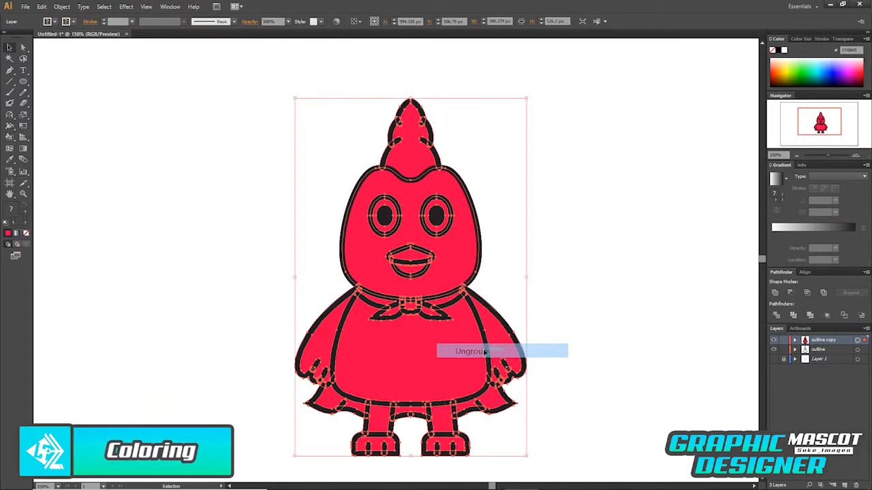
pyautogui.rightClick(435, 303)
pyautogui.click(477, 372)
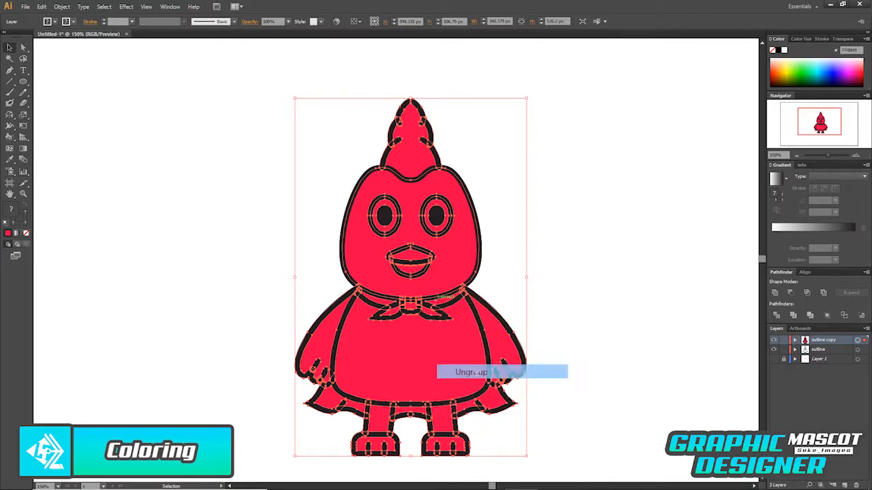
pyautogui.rightClick(440, 284)
pyautogui.click(454, 289)
pyautogui.rightClick(448, 290)
pyautogui.click(470, 300)
pyautogui.hotkey('ctrl', 'shift', 'g')
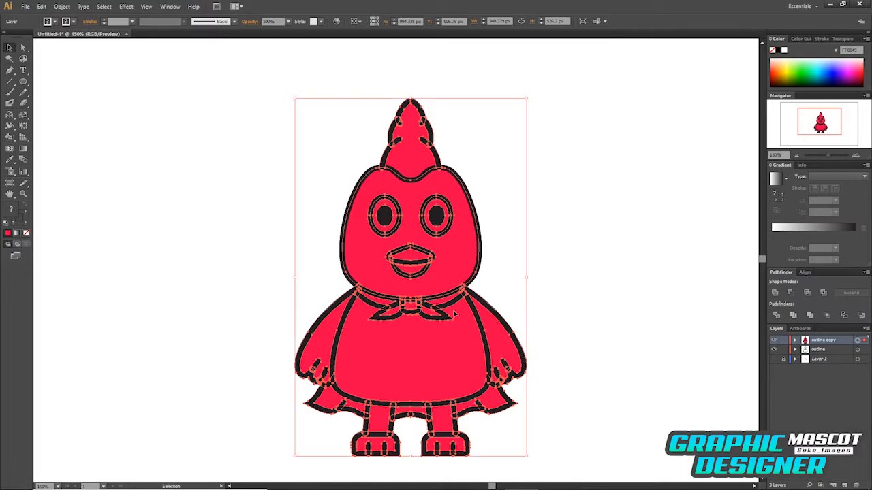
pyautogui.hotkey('ctrl', 'shift', 'g')
pyautogui.rightClick(434, 313)
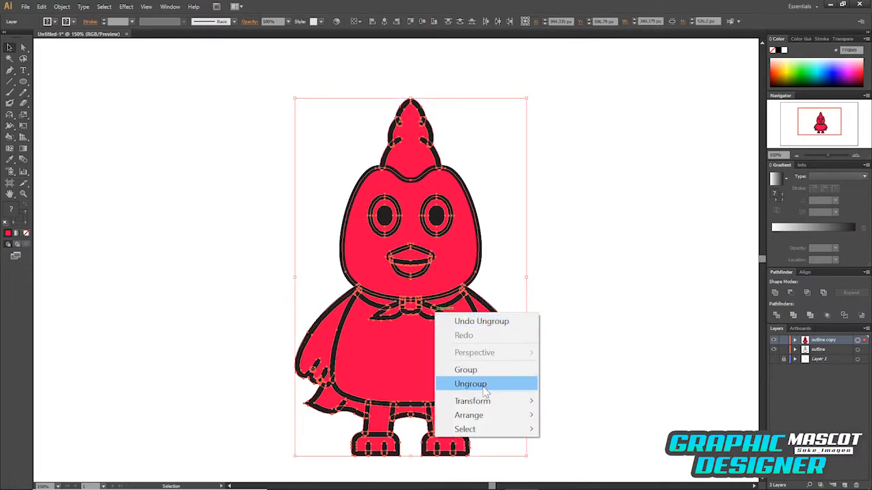
pyautogui.click(480, 386)
# Step: Move the body's red fill aside to test that it is separate, and undo the move
pyautogui.click(544, 335)
pyautogui.moveTo(473, 364); pyautogui.dragTo(530, 347)
pyautogui.hotkey('ctrl', 'z')
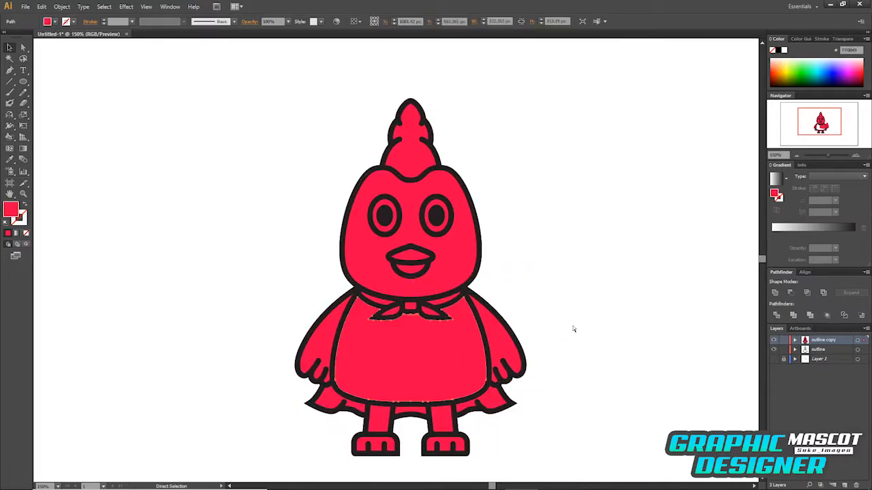
# Step: Select the body's red fill and extend the selection to every object with the same fill colour
pyautogui.click(451, 370)
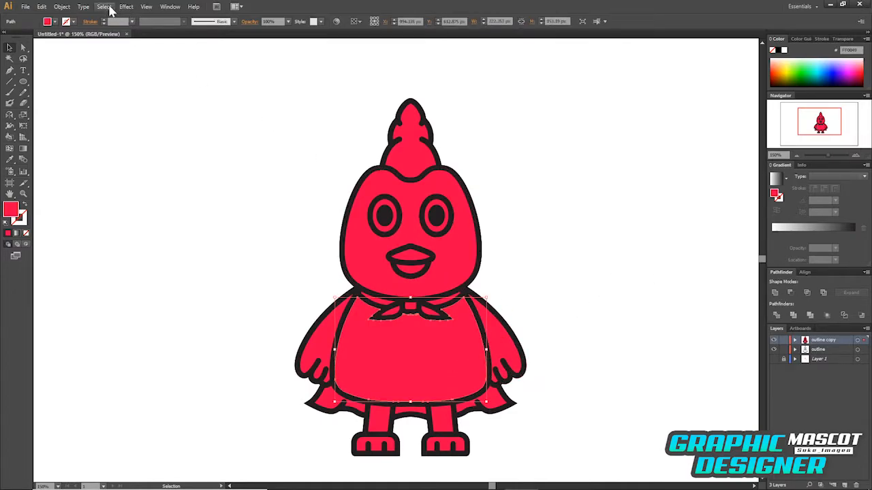
pyautogui.click(109, 8)
pyautogui.moveTo(173, 127)
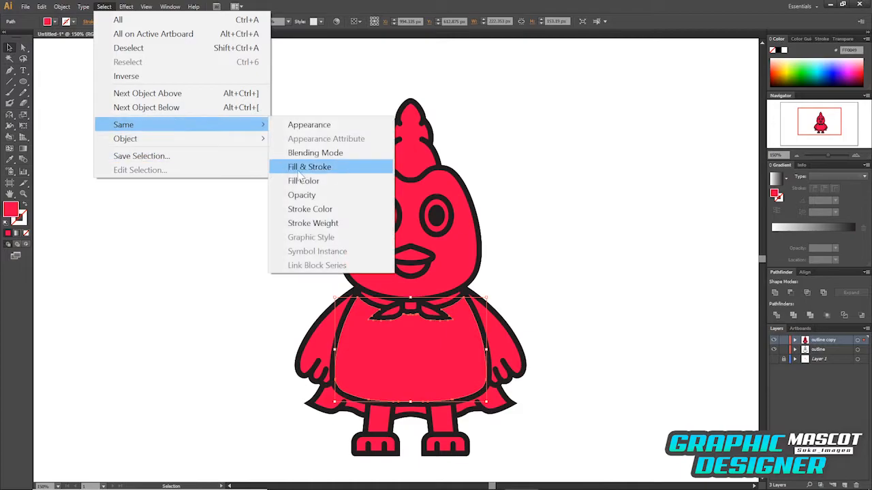
pyautogui.click(345, 186)
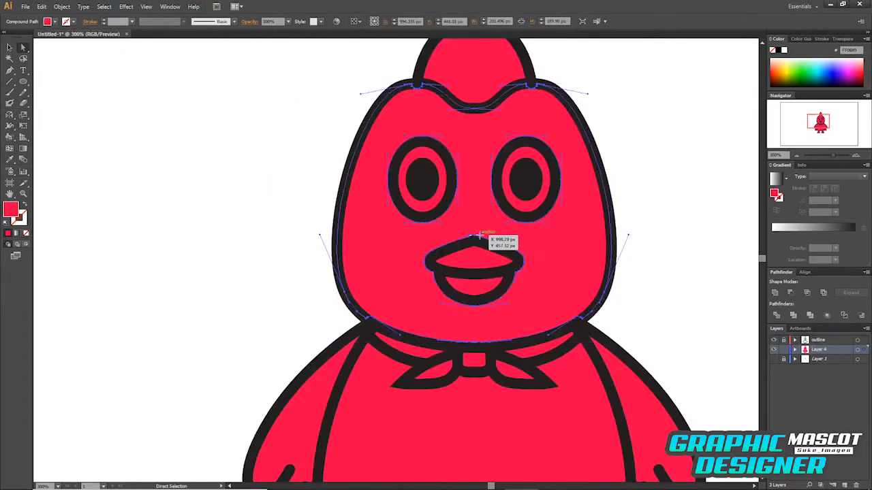
# Step: Shift the head fill's anchor point above the beak slightly with the Direct Selection tool and deselect the path
pyautogui.click(474, 239)
pyautogui.moveTo(474, 239); pyautogui.dragTo(475, 238)
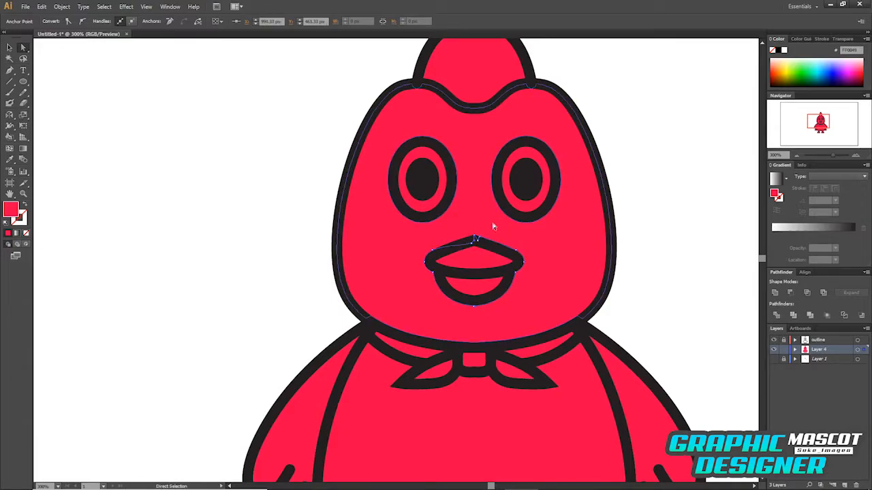
pyautogui.click(672, 165)
pyautogui.hotkey('ctrl', '-')
pyautogui.hotkey('ctrl', '-')
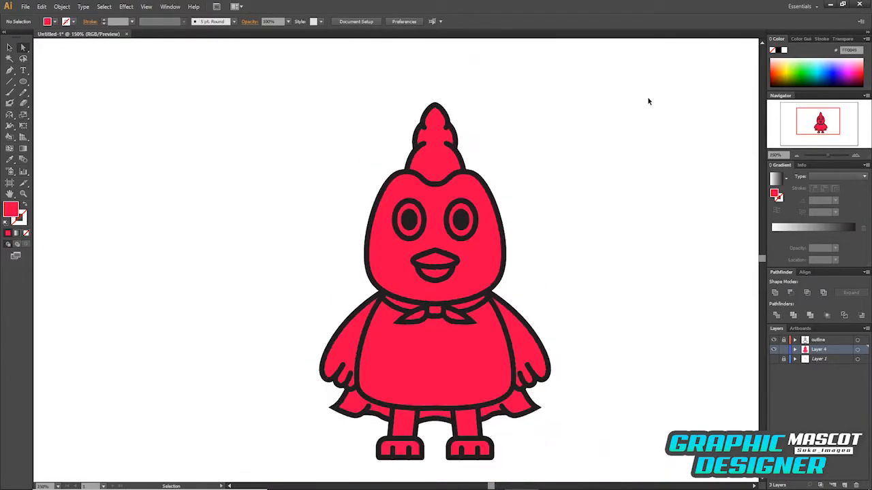
pyautogui.hotkey('ctrl', '+')
pyautogui.moveTo(564, 165); pyautogui.dragTo(524, 119)
pyautogui.moveTo(581, 191); pyautogui.dragTo(574, 180)
pyautogui.moveTo(627, 325); pyautogui.dragTo(618, 343)
pyautogui.hotkey('ctrl', '-')
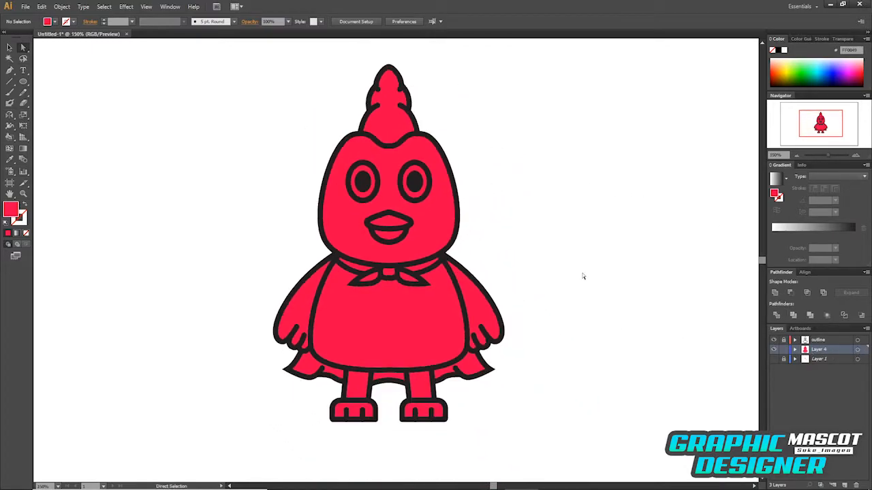
pyautogui.moveTo(530, 219); pyautogui.dragTo(525, 228)
# Step: Select the head's fill shape, set its fill to pale cream FFEFC7 and deselect it
pyautogui.press('v')
pyautogui.moveTo(580, 228); pyautogui.dragTo(587, 230)
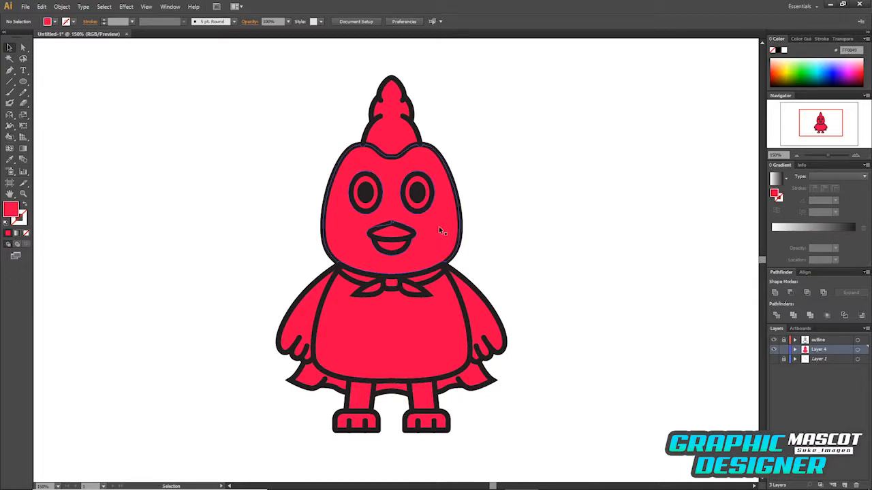
pyautogui.click(437, 200)
pyautogui.doubleClick(12, 204)
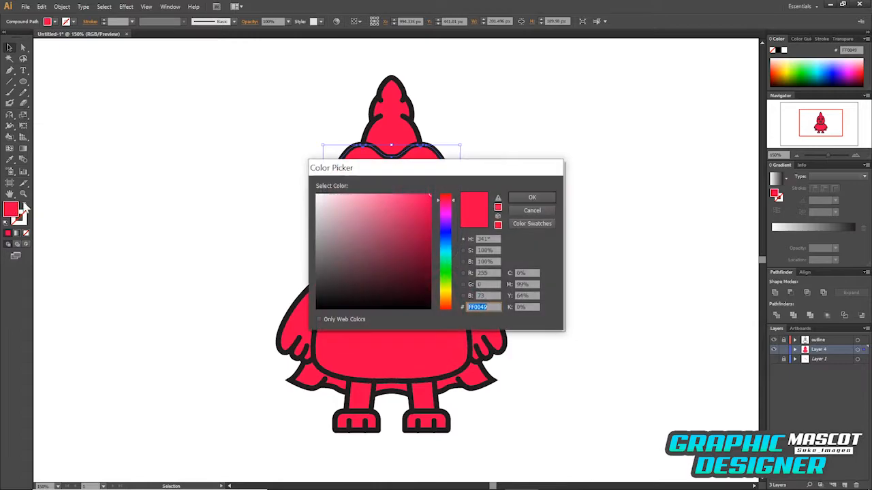
pyautogui.moveTo(325, 205); pyautogui.dragTo(306, 189)
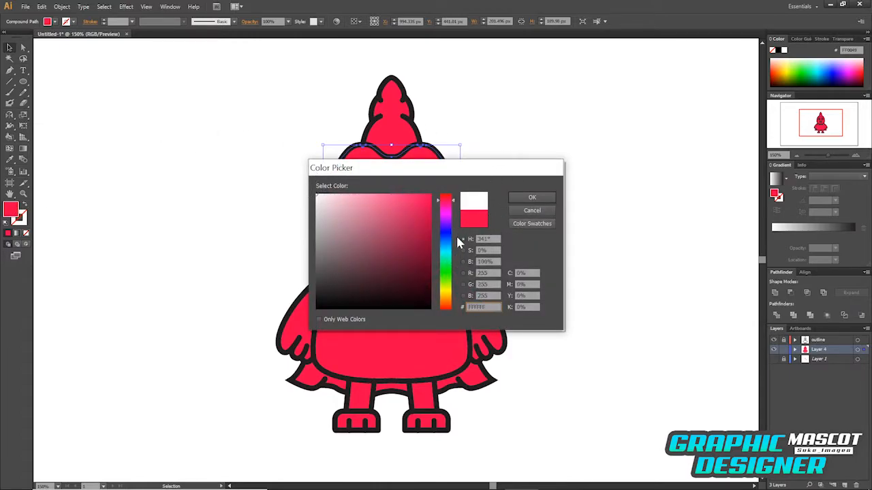
pyautogui.click(448, 300)
pyautogui.moveTo(450, 305)
pyautogui.mouseDown()
pyautogui.moveTo(450, 272)
pyautogui.moveTo(450, 296)
pyautogui.mouseUp()
pyautogui.click(331, 193)
pyautogui.click(340, 194)
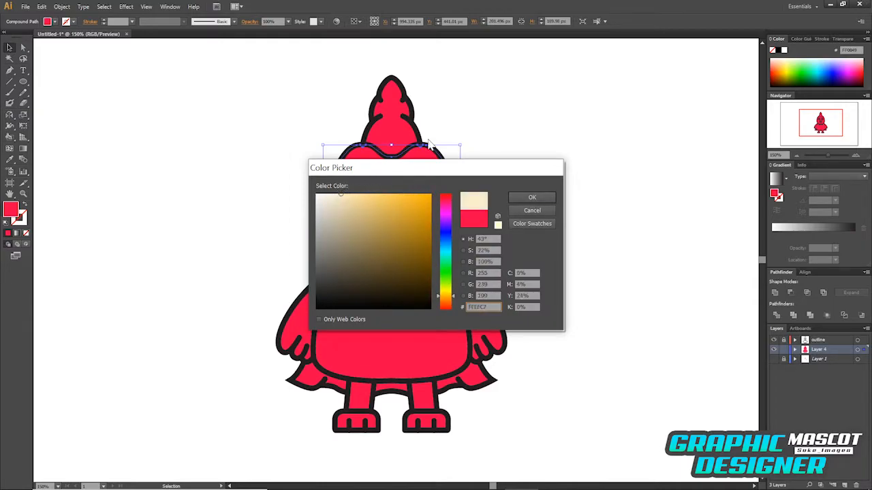
pyautogui.click(533, 198)
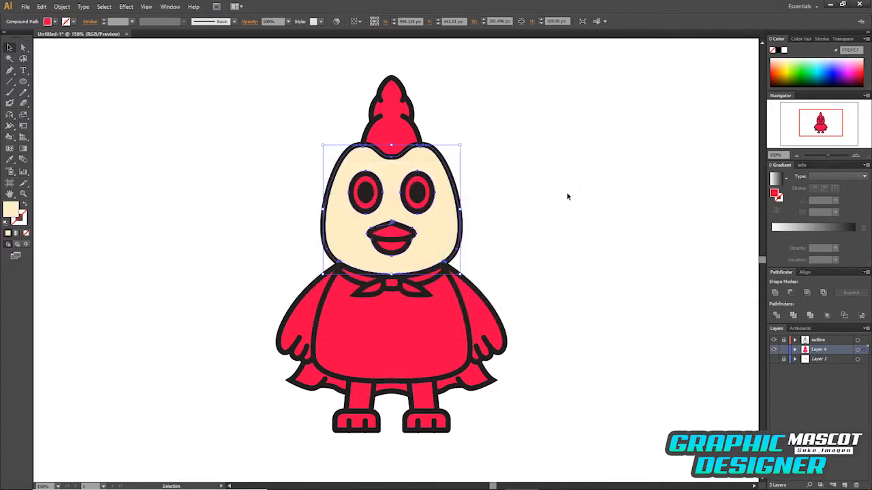
pyautogui.click(566, 197)
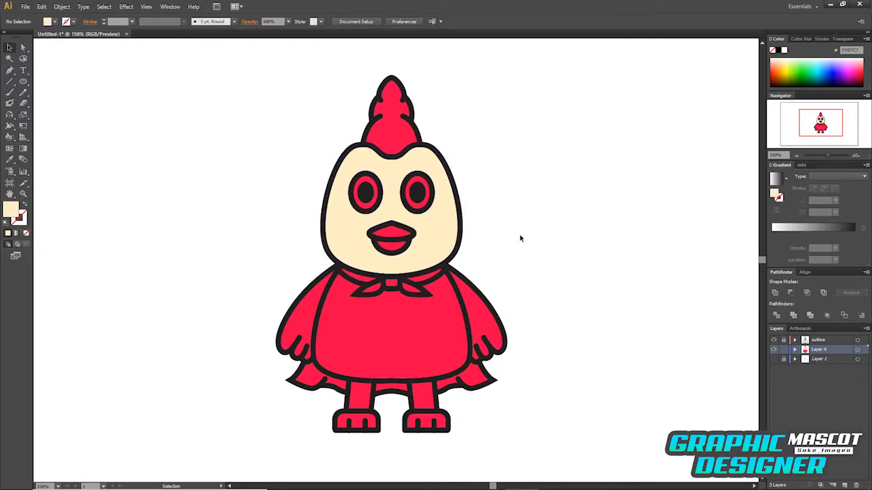
# Step: Reselect the head's fill shape and change its colour to the slightly deeper cream FFEABB
pyautogui.click(444, 235)
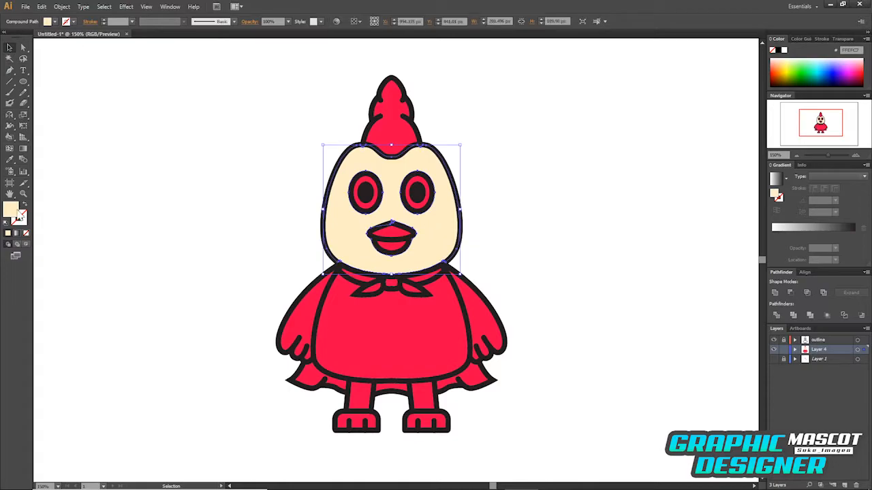
pyautogui.doubleClick(18, 215)
pyautogui.click(348, 194)
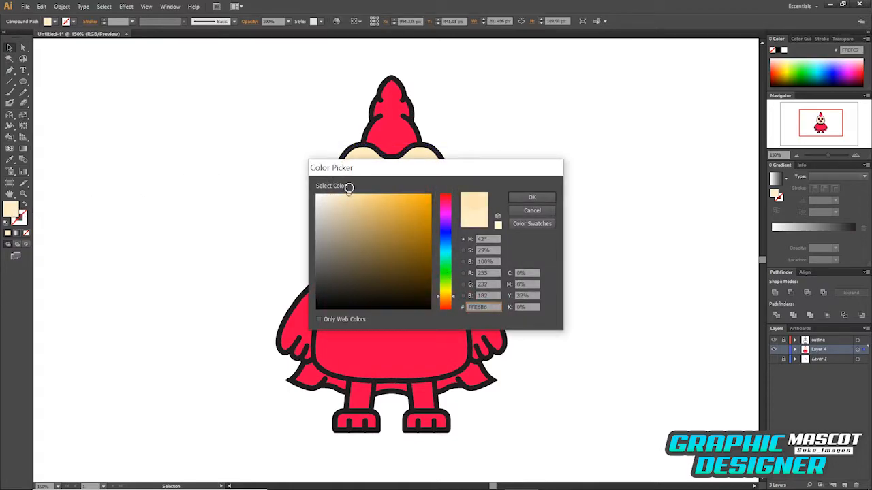
pyautogui.click(532, 198)
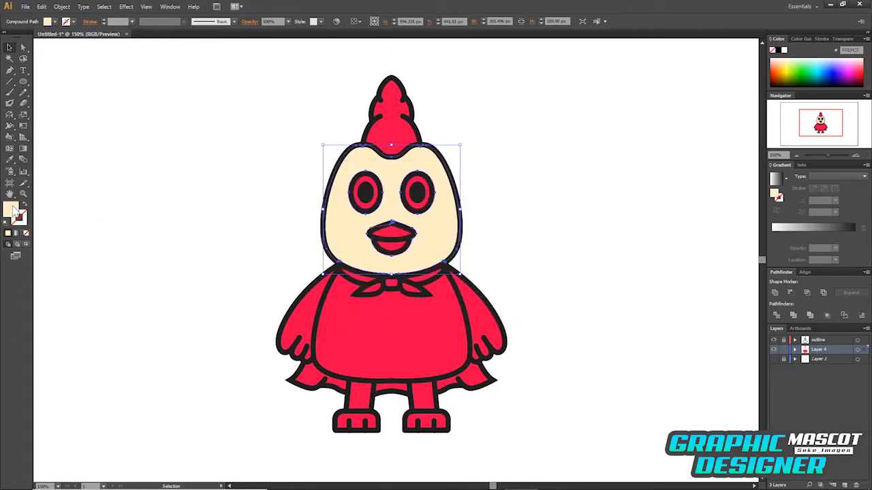
pyautogui.doubleClick(13, 210)
pyautogui.click(345, 193)
pyautogui.click(536, 196)
pyautogui.click(588, 192)
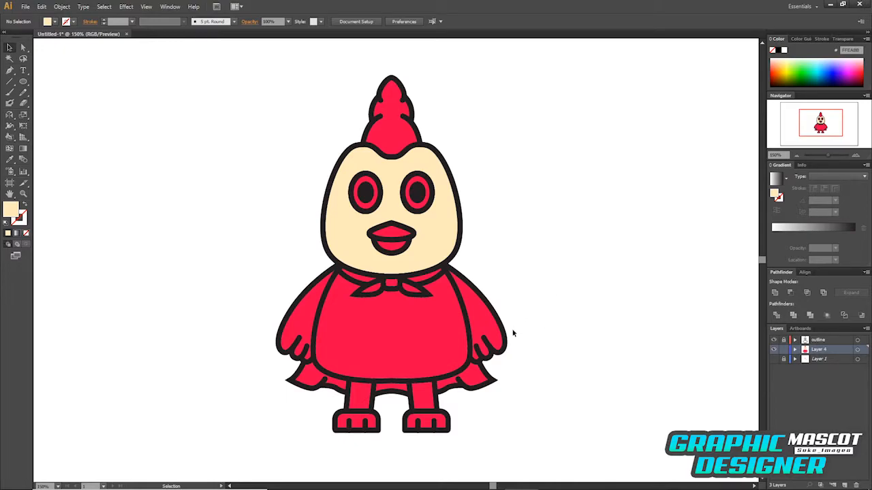
# Step: Select the comb's fill shape and set its fill to a bright red with a hue of 0°
pyautogui.click(478, 312)
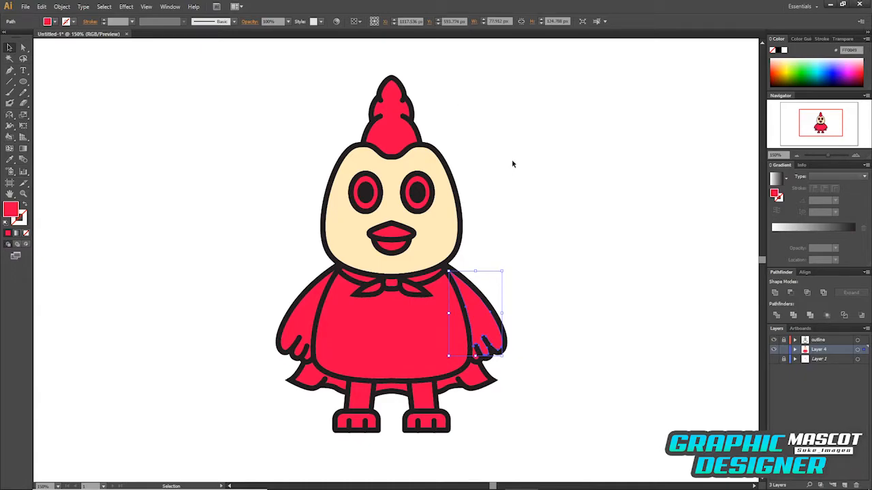
pyautogui.click(403, 131)
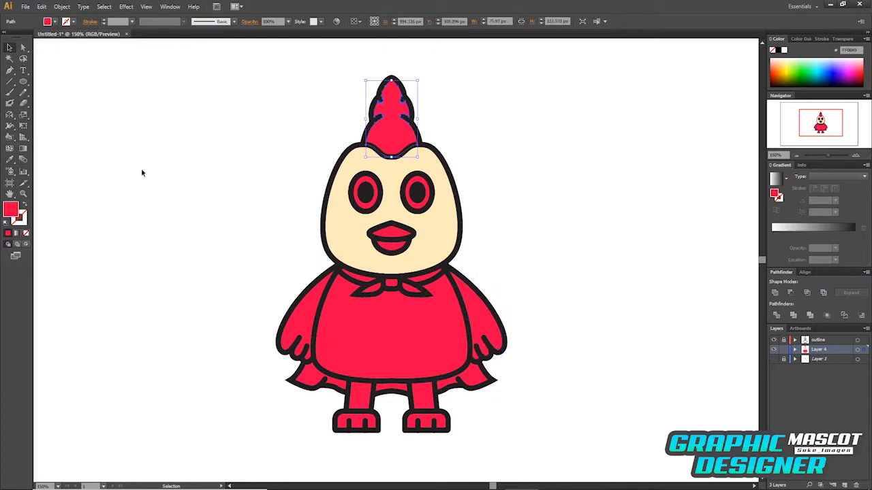
pyautogui.doubleClick(10, 212)
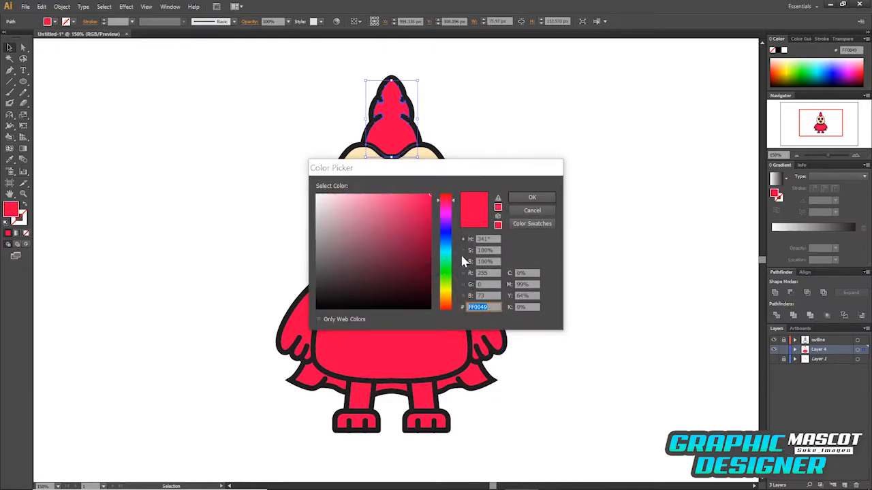
pyautogui.click(447, 308)
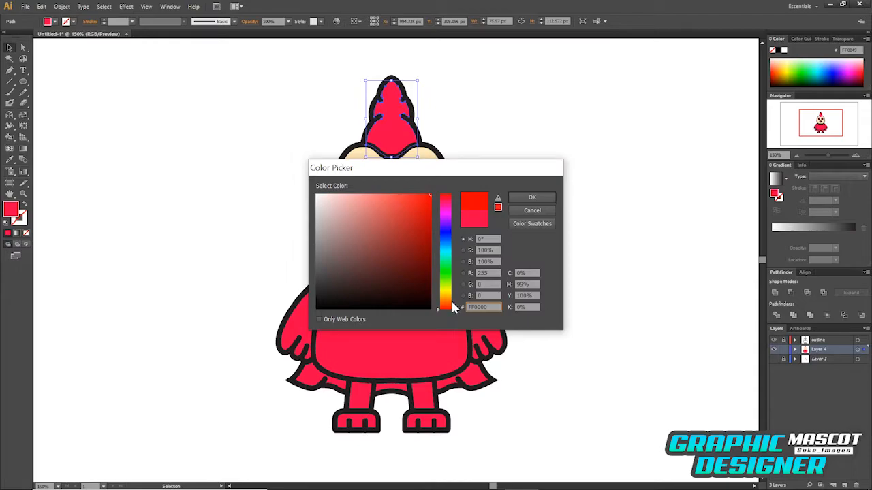
pyautogui.click(423, 206)
pyautogui.click(538, 198)
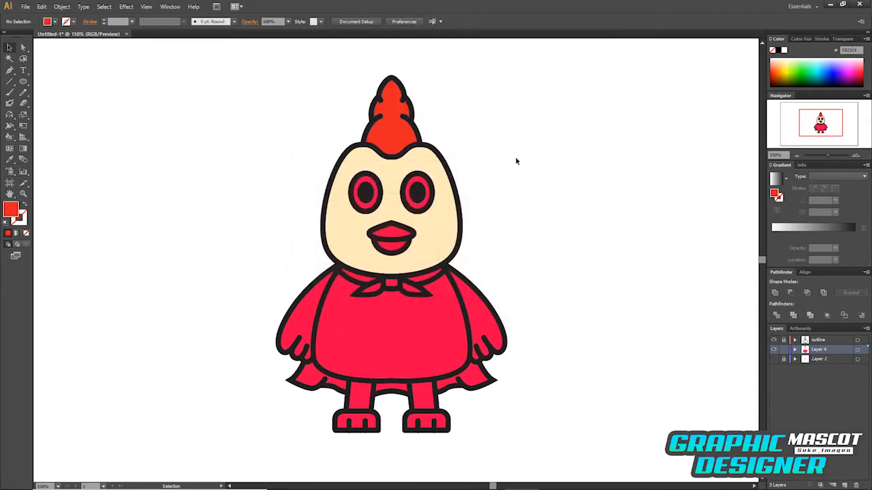
# Step: Reselect the comb's fill shape, adjust its fill to a slightly different bright red and deselect it
pyautogui.click(402, 131)
pyautogui.doubleClick(15, 215)
pyautogui.click(401, 202)
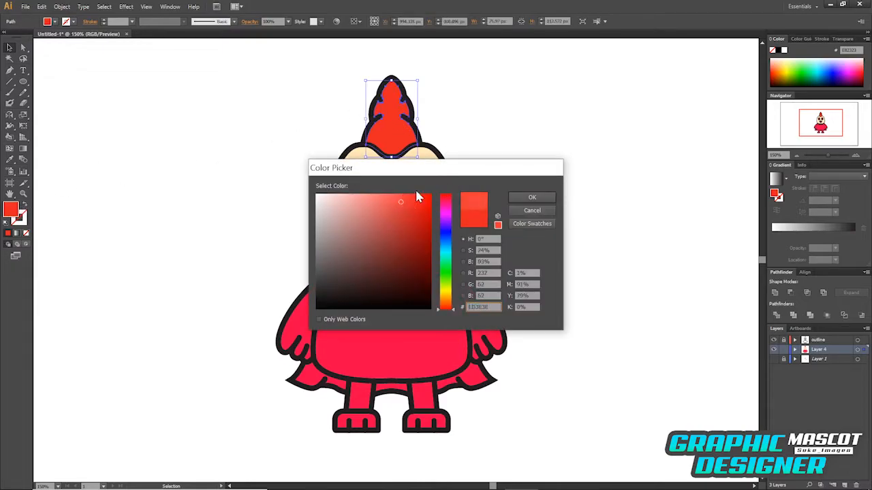
pyautogui.click(529, 196)
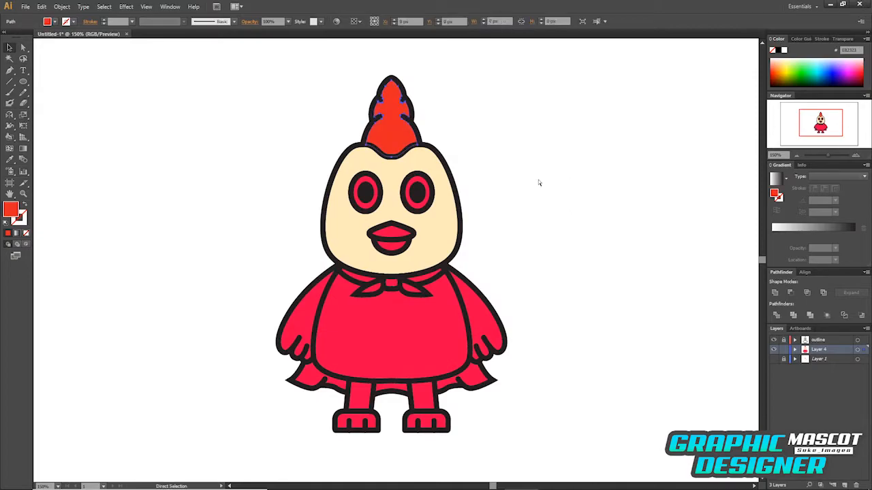
pyautogui.hotkey('ctrl', 'shift', 'a')
pyautogui.moveTo(527, 183)
pyautogui.mouseDown()
pyautogui.moveTo(547, 190)
pyautogui.moveTo(532, 189)
pyautogui.mouseUp()
# Step: Select the beak's fill shape, set its fill to orange FFA829 and deselect it
pyautogui.click(414, 218)
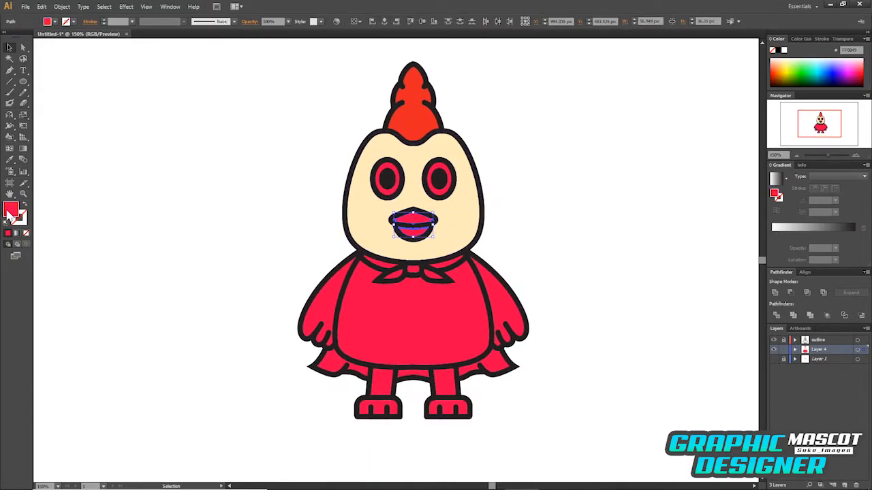
pyautogui.doubleClick(10, 211)
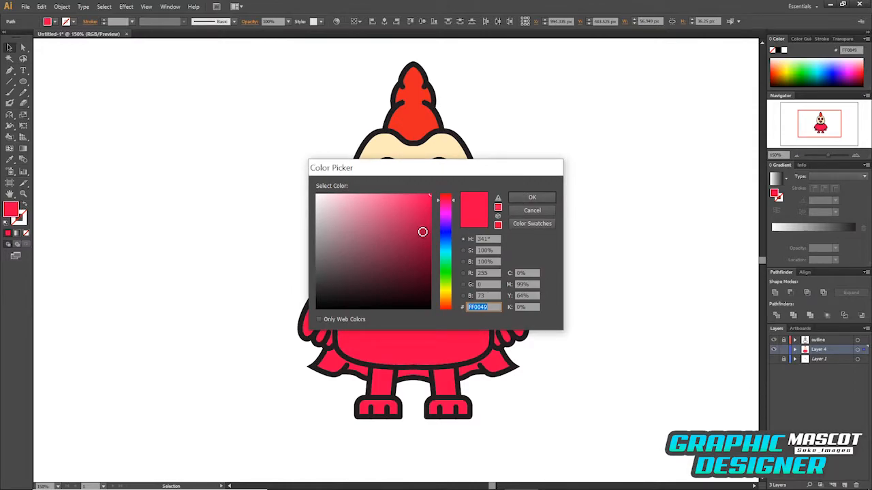
pyautogui.click(452, 300)
pyautogui.click(449, 298)
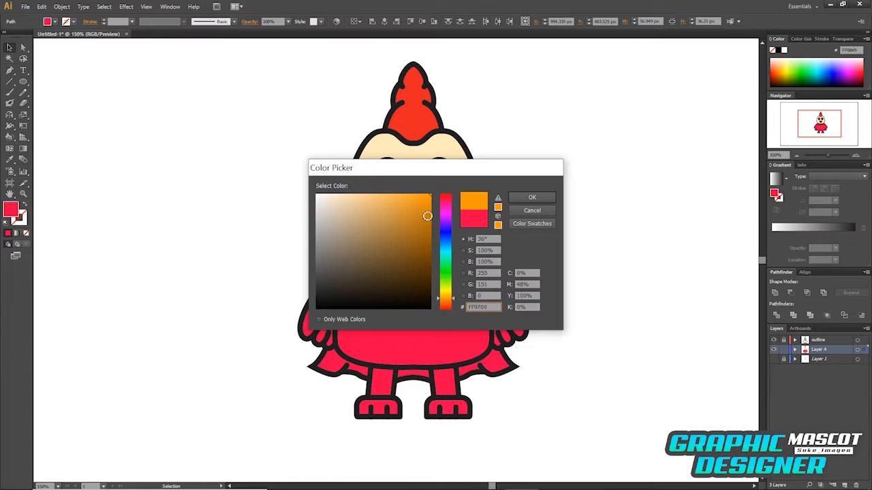
pyautogui.click(527, 197)
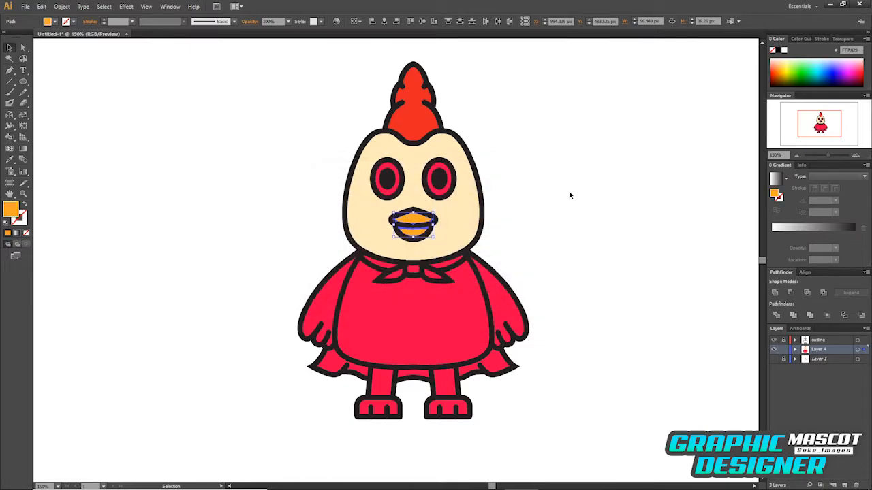
pyautogui.click(566, 192)
pyautogui.moveTo(563, 190); pyautogui.dragTo(546, 225)
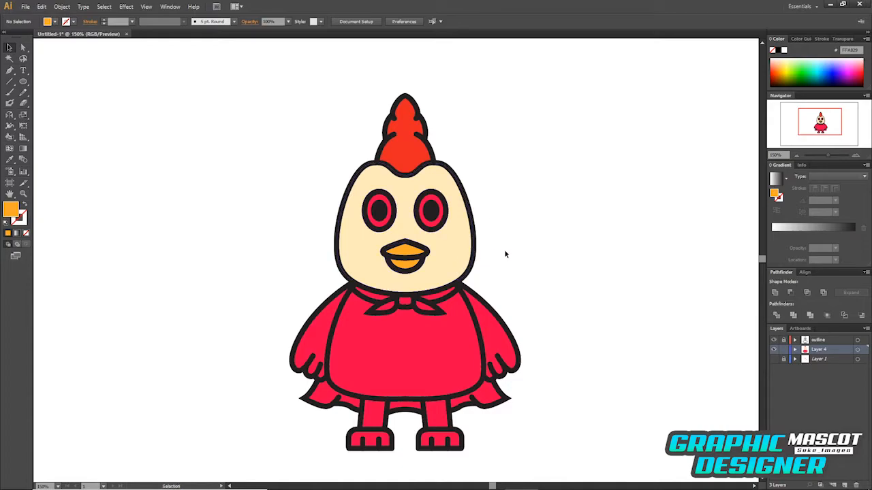
# Step: Select the ring fills of both eyes, sample white from the blank canvas with the Eyedropper and deselect them
pyautogui.click(493, 331)
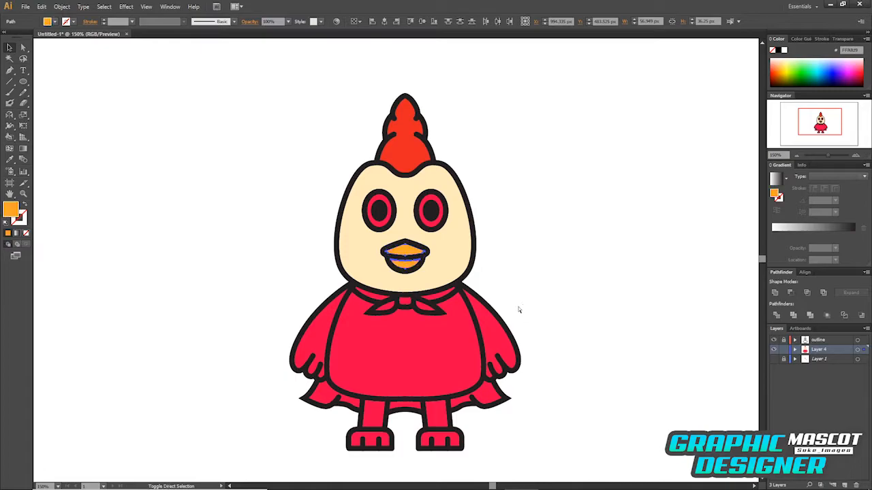
pyautogui.click(542, 285)
pyautogui.click(434, 195)
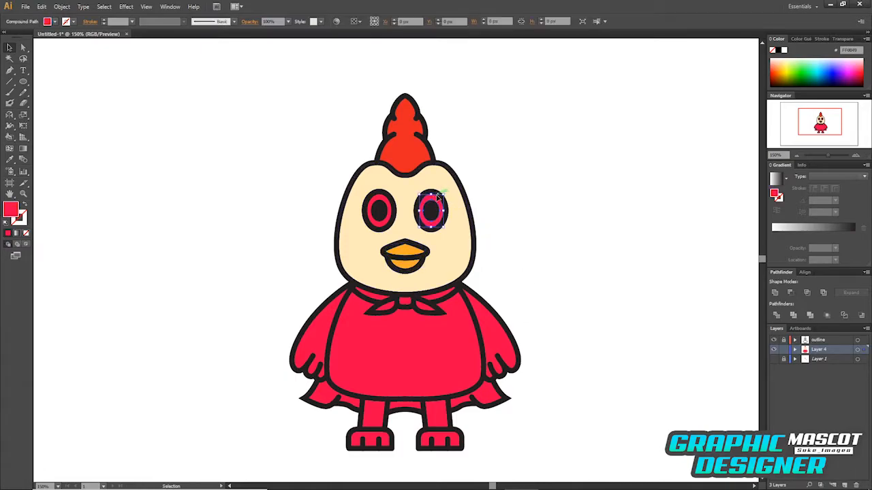
pyautogui.keyDown('shift'); pyautogui.click(385, 200); pyautogui.keyUp('shift')
pyautogui.press('i')
pyautogui.click(542, 167)
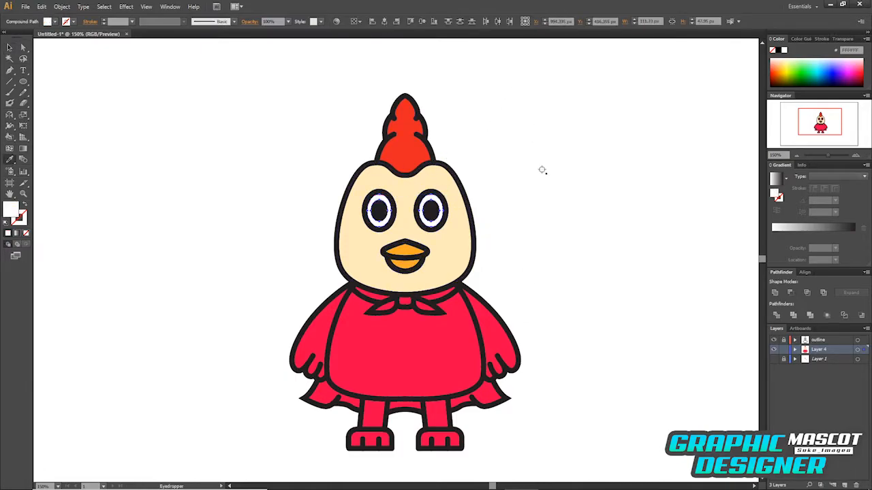
pyautogui.press('v')
pyautogui.click(542, 189)
# Step: Select the scarf's knot and both tie ends, set their fill to bright blue 00C7FF and deselect them
pyautogui.click(409, 305)
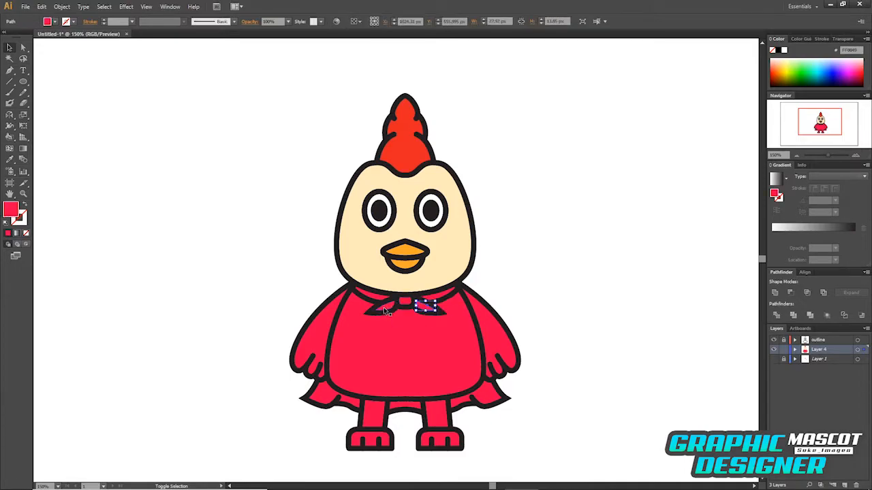
pyautogui.keyDown('shift'); pyautogui.click(407, 303); pyautogui.keyUp('shift')
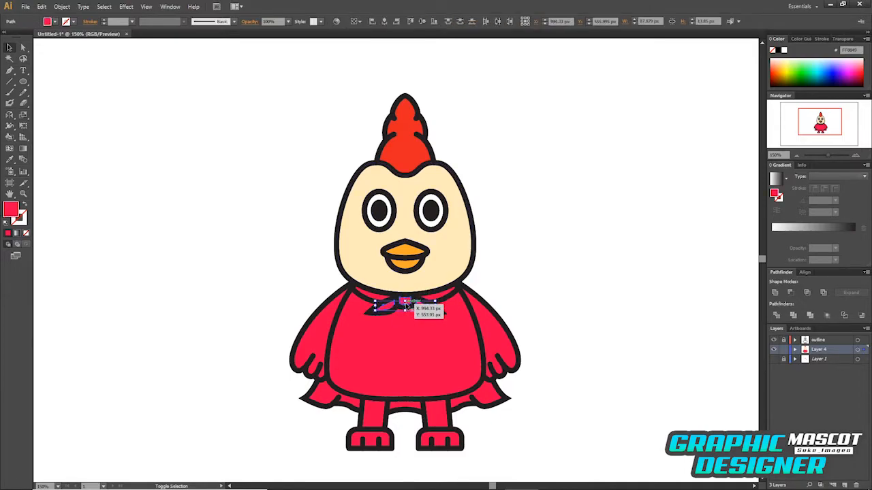
pyautogui.doubleClick(12, 213)
pyautogui.click(449, 247)
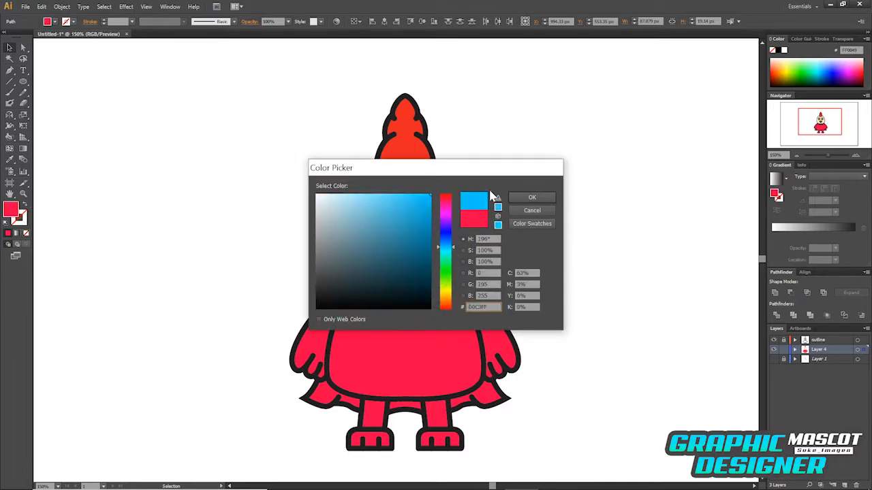
pyautogui.moveTo(453, 246); pyautogui.dragTo(451, 248)
pyautogui.click(532, 197)
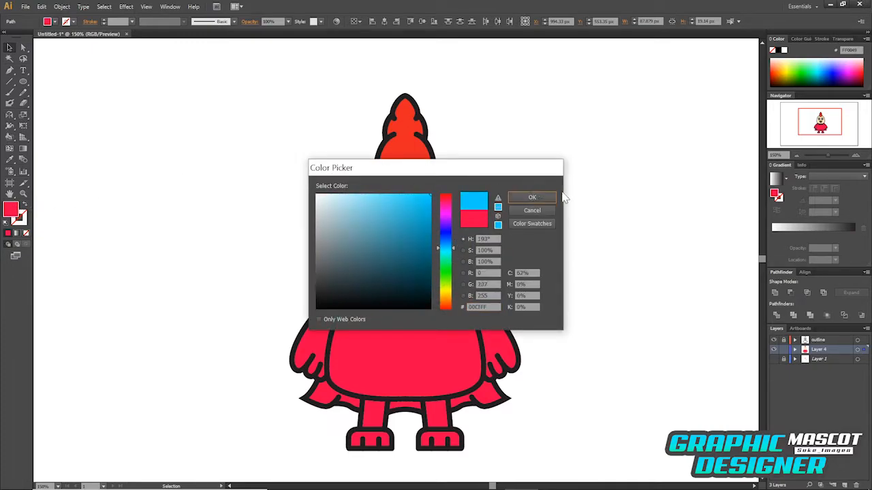
pyautogui.click(548, 197)
pyautogui.click(582, 195)
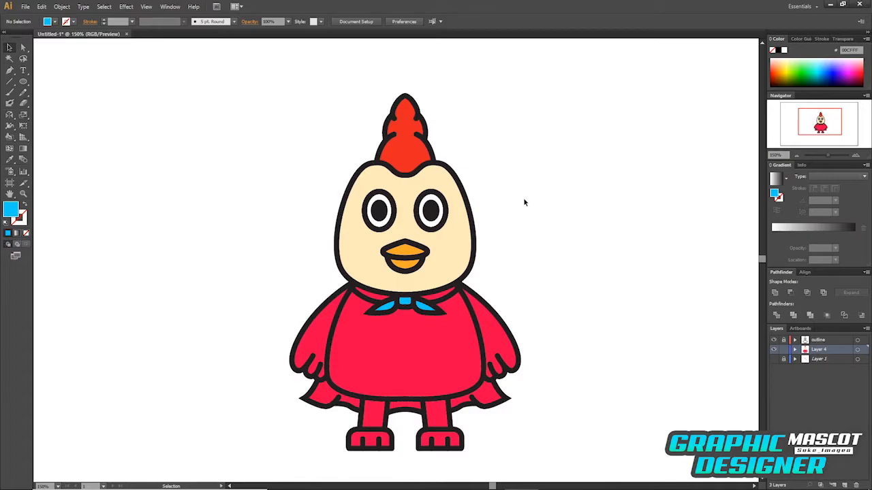
# Step: Select the collar and all cape fill pieces and apply the scarf's blue to them with the Eyedropper
pyautogui.click(428, 298)
pyautogui.keyDown('shift'); pyautogui.click(481, 400); pyautogui.keyUp('shift')
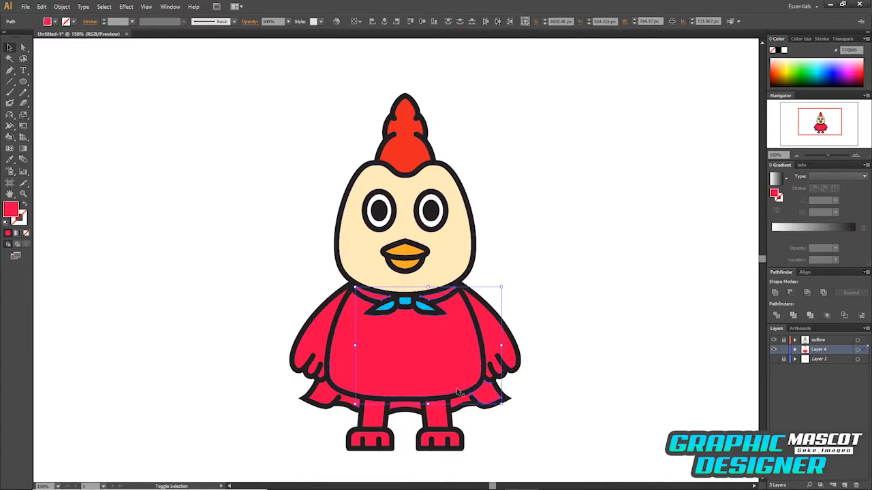
pyautogui.keyDown('shift'); pyautogui.click(356, 397); pyautogui.keyUp('shift')
pyautogui.keyDown('shift'); pyautogui.click(322, 393); pyautogui.keyUp('shift')
pyautogui.press('i')
pyautogui.click(420, 307)
pyautogui.press('v')
pyautogui.click(528, 262)
pyautogui.press('space')
pyautogui.moveTo(529, 286)
pyautogui.mouseDown()
pyautogui.moveTo(531, 270)
pyautogui.moveTo(531, 284)
pyautogui.moveTo(519, 285)
pyautogui.mouseUp()
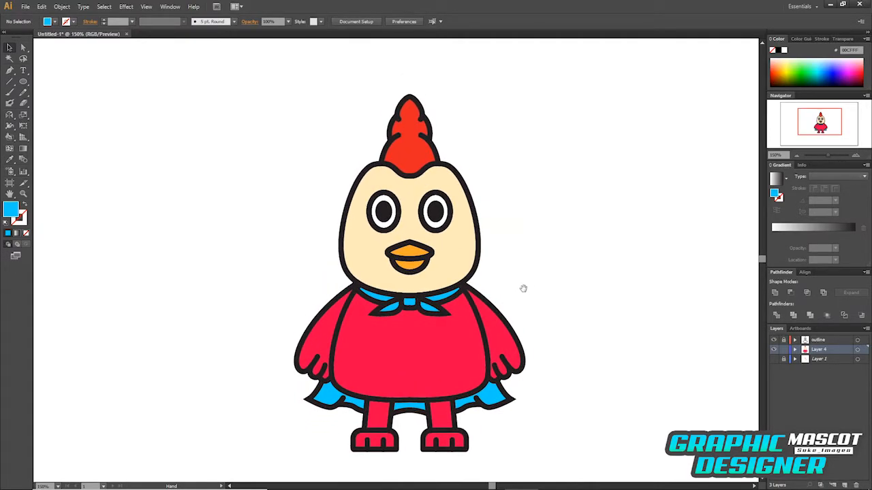
# Step: Select the body's fill shape and apply the head's cream to it with the Eyedropper
pyautogui.click(436, 351)
pyautogui.press('i')
pyautogui.click(470, 263)
pyautogui.press('v')
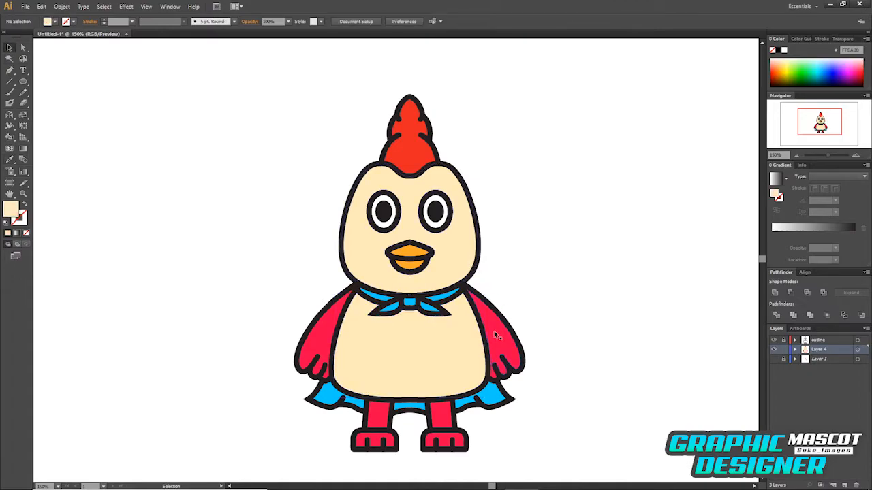
# Step: Select the fills of both arms, legs and feet, and give them the mascot's cream with the Eyedropper
pyautogui.click(493, 331)
pyautogui.keyDown('shift'); pyautogui.click(318, 343); pyautogui.keyUp('shift')
pyautogui.keyDown('shift'); pyautogui.click(380, 414); pyautogui.keyUp('shift')
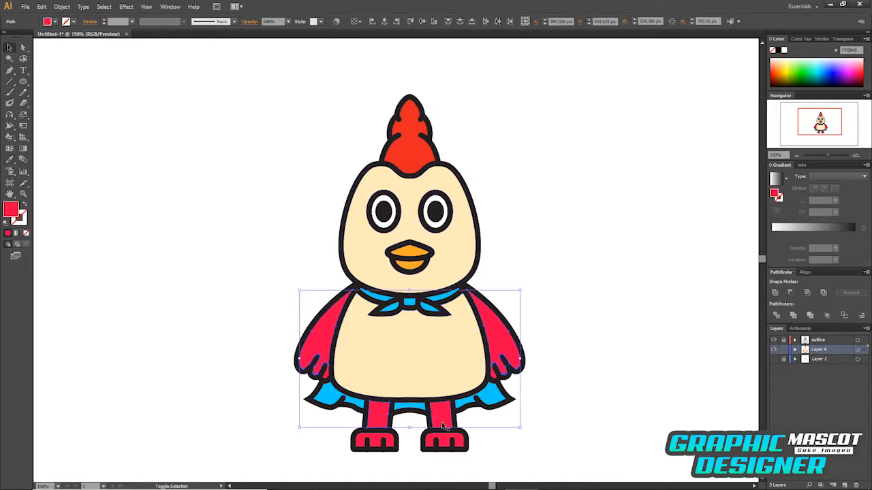
pyautogui.keyDown('shift'); pyautogui.click(449, 442); pyautogui.keyUp('shift')
pyautogui.keyDown('shift'); pyautogui.click(385, 438); pyautogui.keyUp('shift')
pyautogui.press('i')
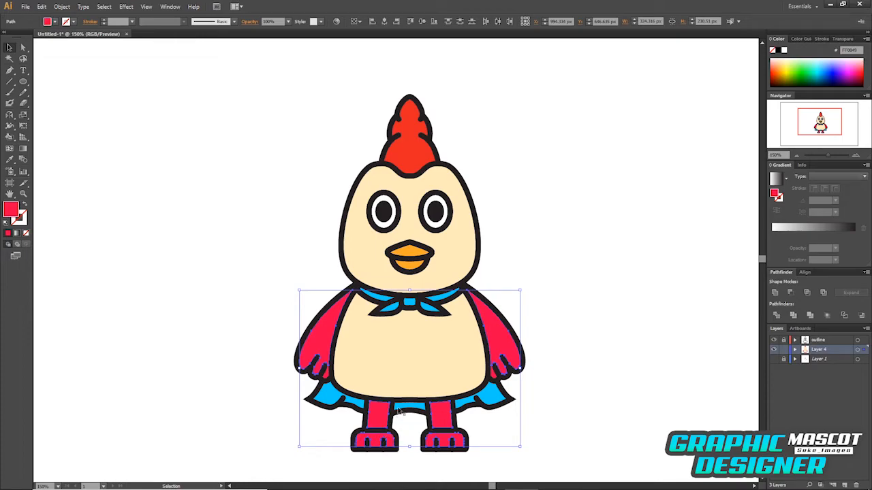
pyautogui.click(439, 288)
pyautogui.press('v')
pyautogui.click(535, 286)
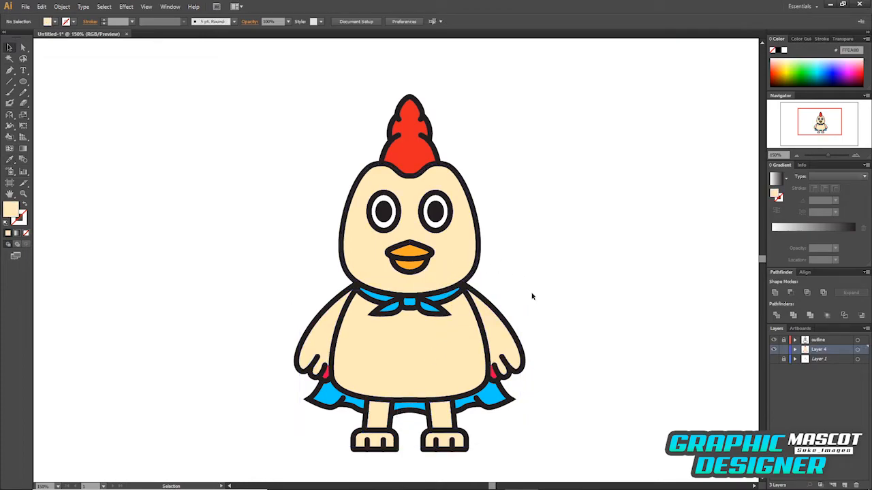
# Step: Select the fills of both legs and feet, apply the beak's orange with the Eyedropper and deselect them
pyautogui.click(449, 442)
pyautogui.keyDown('shift'); pyautogui.click(390, 442); pyautogui.keyUp('shift')
pyautogui.keyDown('shift'); pyautogui.click(389, 440); pyautogui.keyUp('shift')
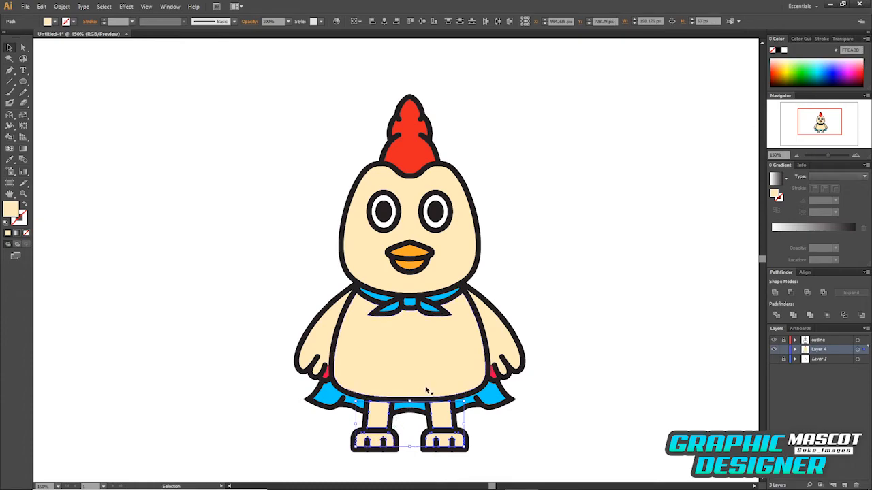
pyautogui.press('i')
pyautogui.click(413, 257)
pyautogui.press('v')
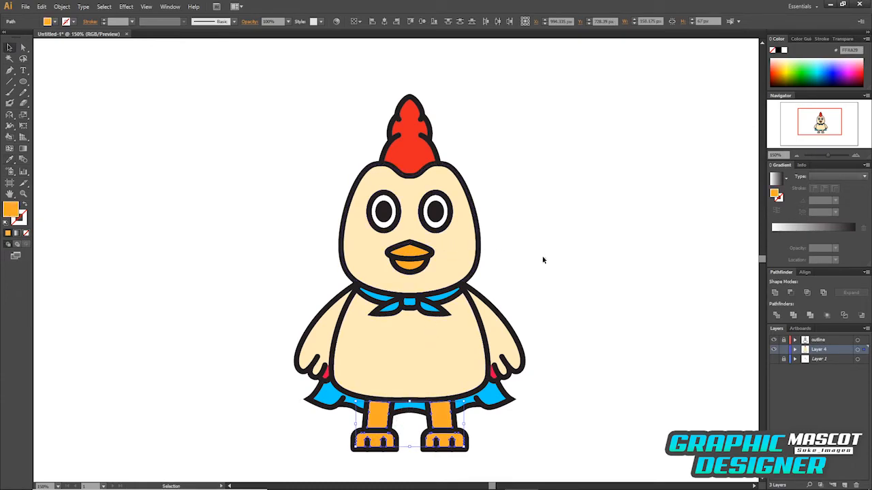
pyautogui.click(550, 289)
pyautogui.moveTo(545, 310); pyautogui.dragTo(538, 323)
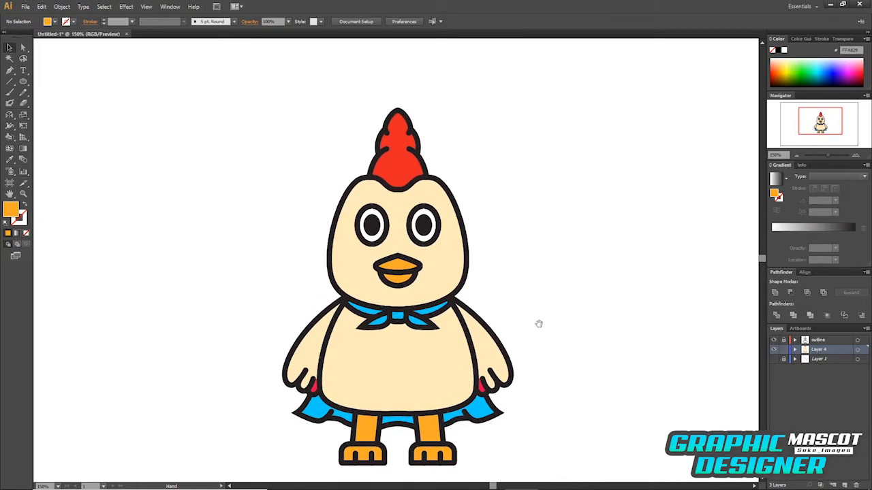
pyautogui.moveTo(536, 374); pyautogui.dragTo(550, 363)
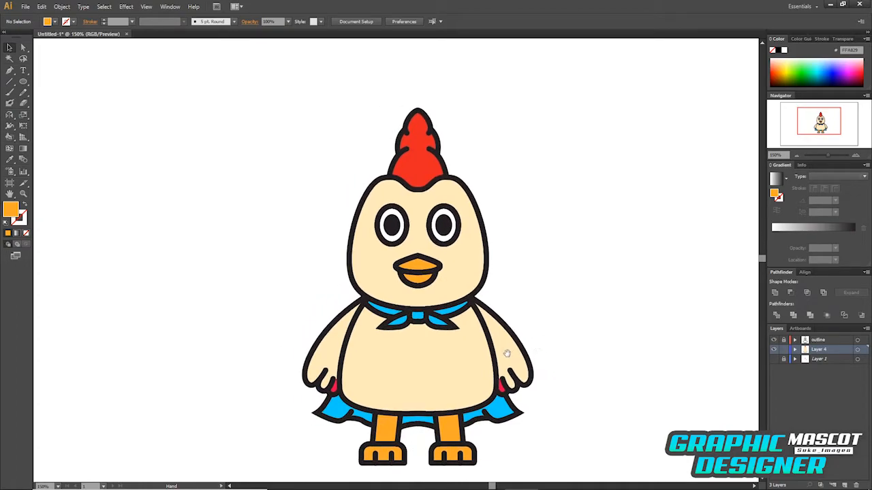
# Step: Select the remaining inner finger fills on both hands and apply the body's cream to them with the Eyedropper
pyautogui.click(501, 385)
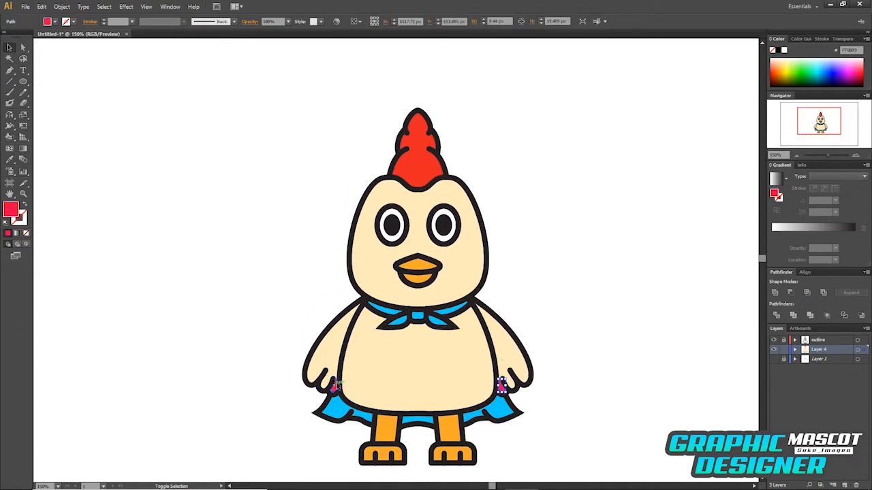
pyautogui.press('i')
pyautogui.click(427, 354)
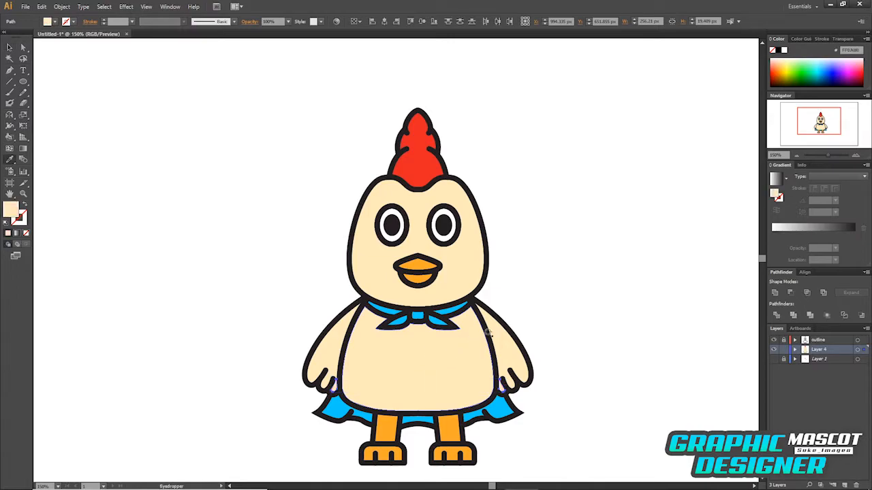
pyautogui.press('v')
pyautogui.click(554, 325)
# Step: Unite the inner finger and arm fills on the mascot's right-hand side and make them a compound shape
pyautogui.click(503, 386)
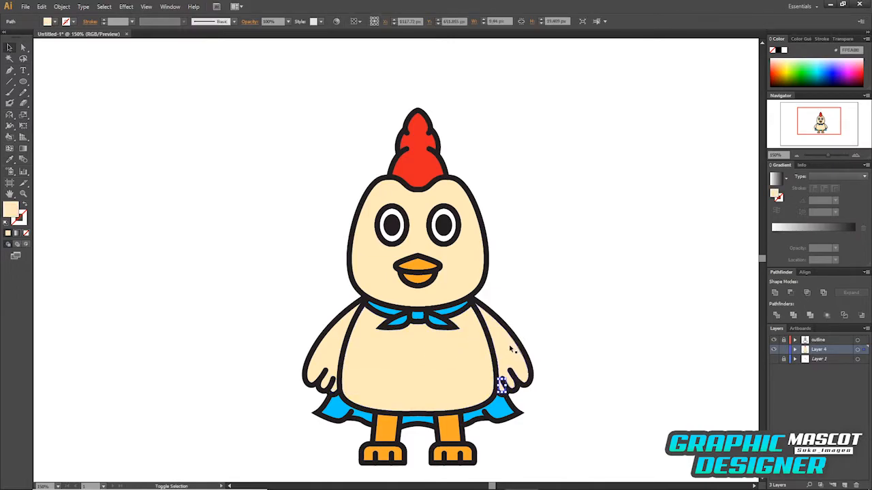
pyautogui.click(777, 294)
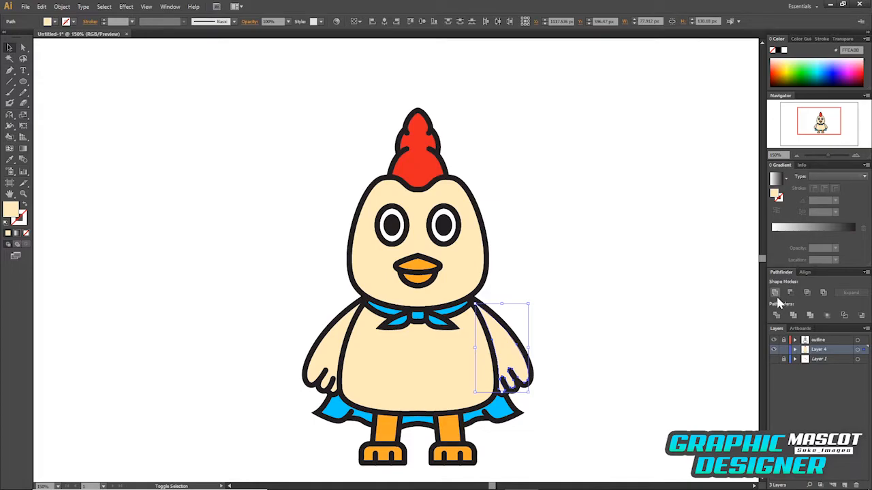
pyautogui.click(866, 272)
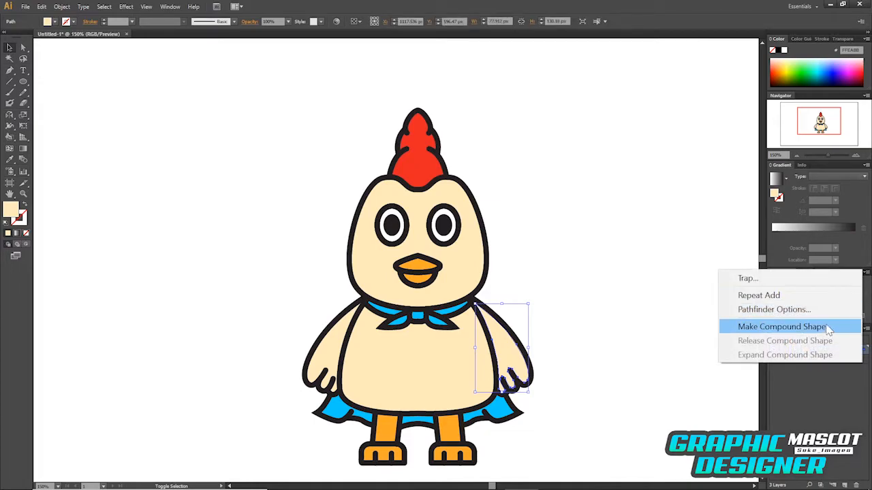
pyautogui.click(824, 328)
pyautogui.click(604, 287)
# Step: Unite the inner finger and arm fills on the mascot's left-hand side and make them a compound shape
pyautogui.click(333, 387)
pyautogui.keyDown('shift'); pyautogui.click(337, 348); pyautogui.keyUp('shift')
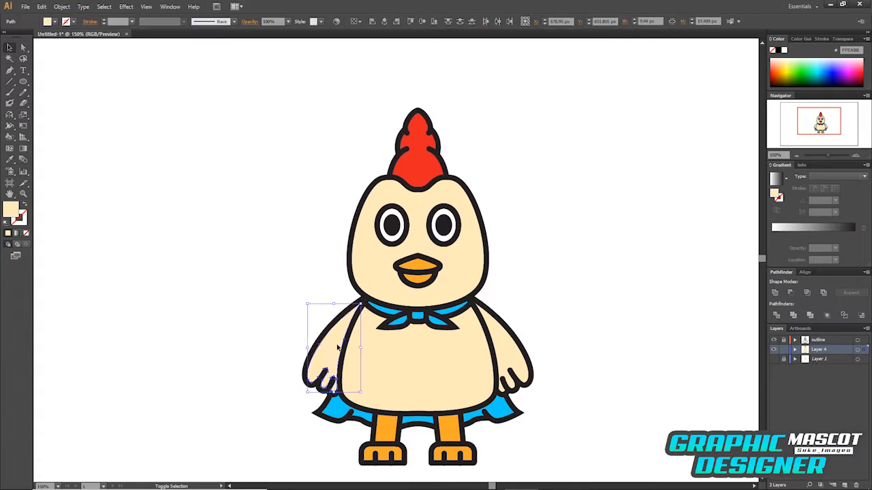
pyautogui.click(775, 296)
pyautogui.click(866, 272)
pyautogui.click(824, 327)
pyautogui.click(714, 311)
pyautogui.moveTo(641, 350); pyautogui.dragTo(596, 403)
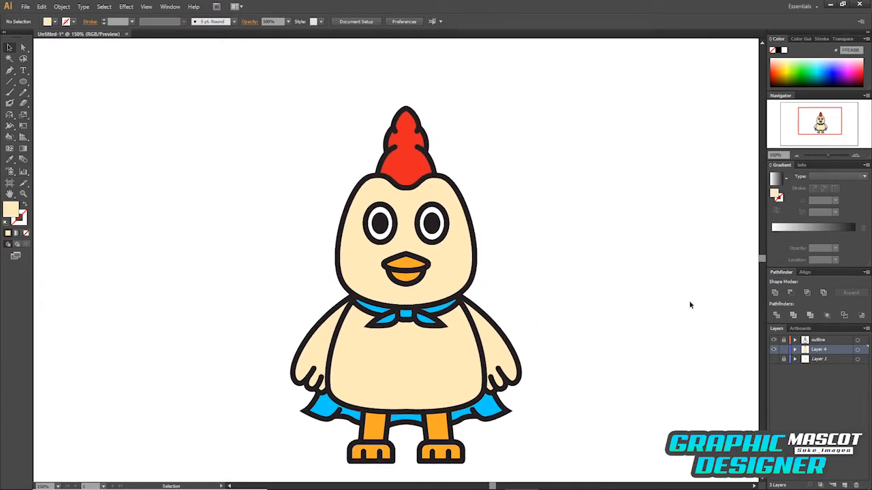
# Step: Add a new layer above the layer with the colour fills and rename Layer 4 as "coloring"
pyautogui.click(845, 485)
pyautogui.doubleClick(805, 363)
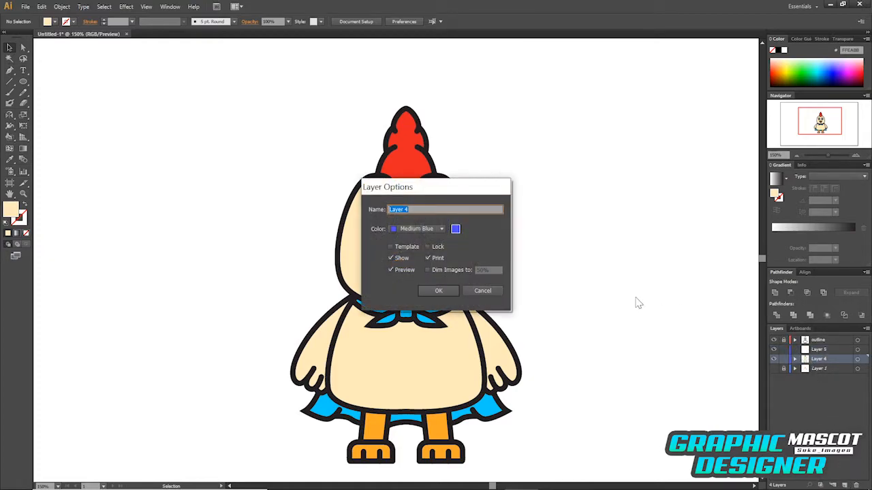
pyautogui.write('COLOR')
pyautogui.press('BackSpace')
pyautogui.press('BackSpace')
pyautogui.press('BackSpace')
pyautogui.press('BackSpace')
pyautogui.press('BackSpace')
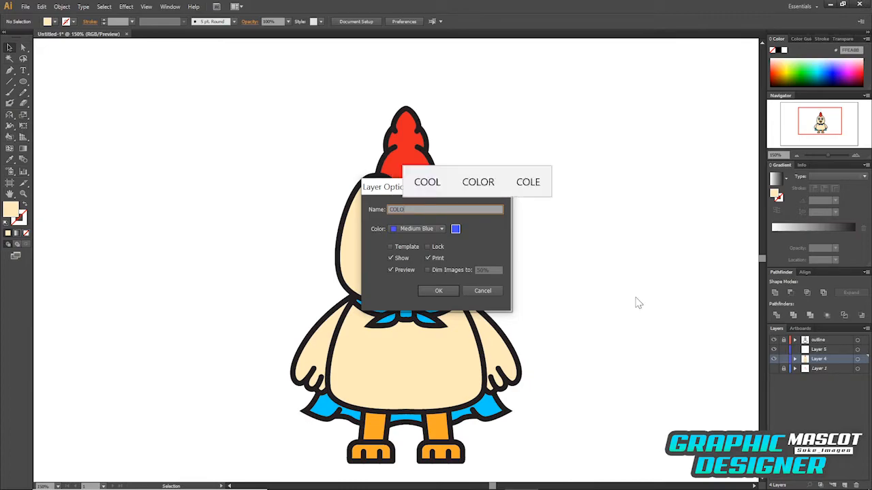
pyautogui.write('col')
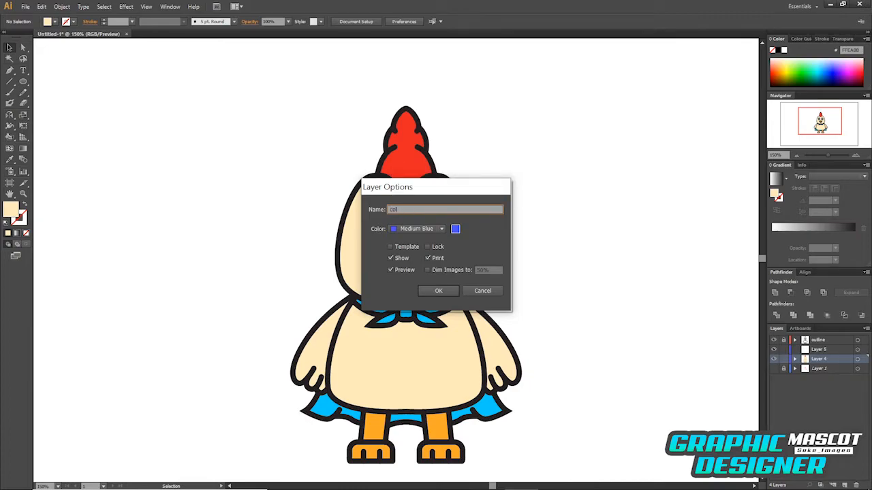
pyautogui.write('oring')
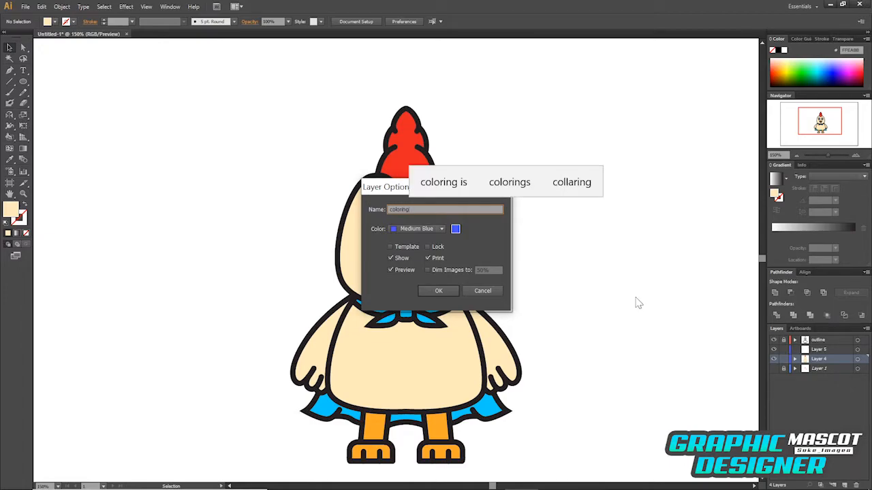
pyautogui.press('Return')
# Step: Rename the new empty layer between the outline and coloring layers as "shading"
pyautogui.doubleClick(820, 349)
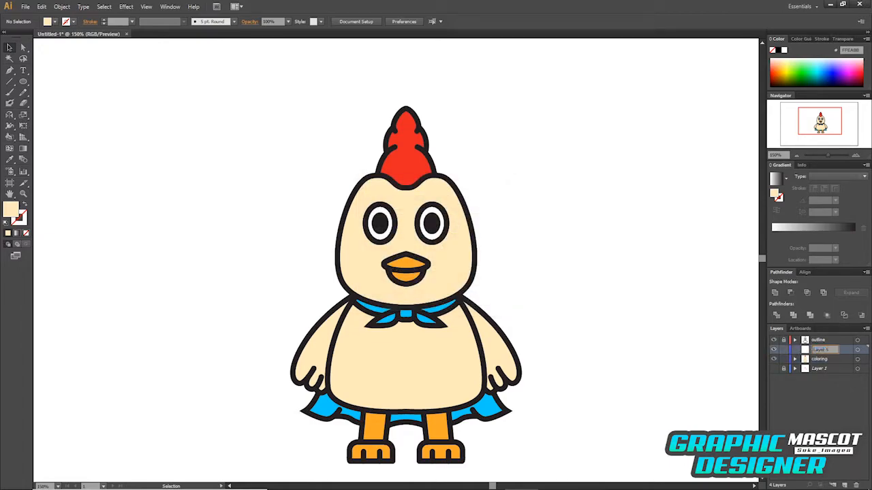
pyautogui.doubleClick(806, 352)
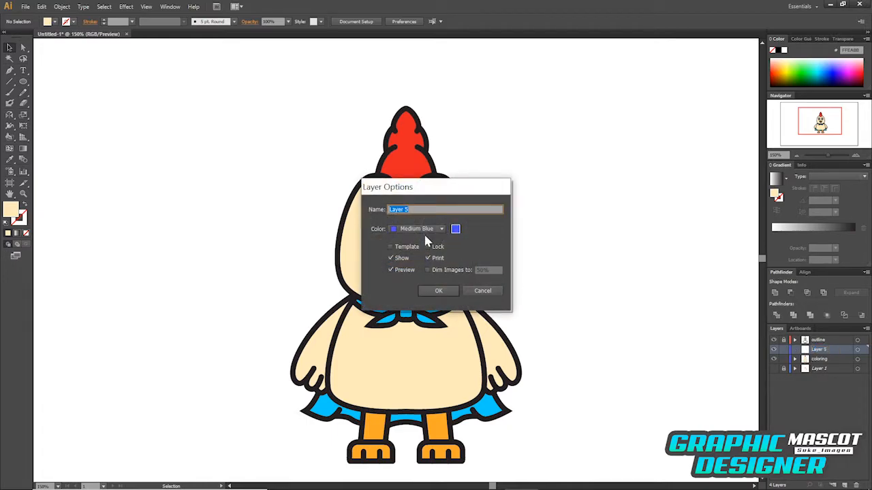
pyautogui.write('shading')
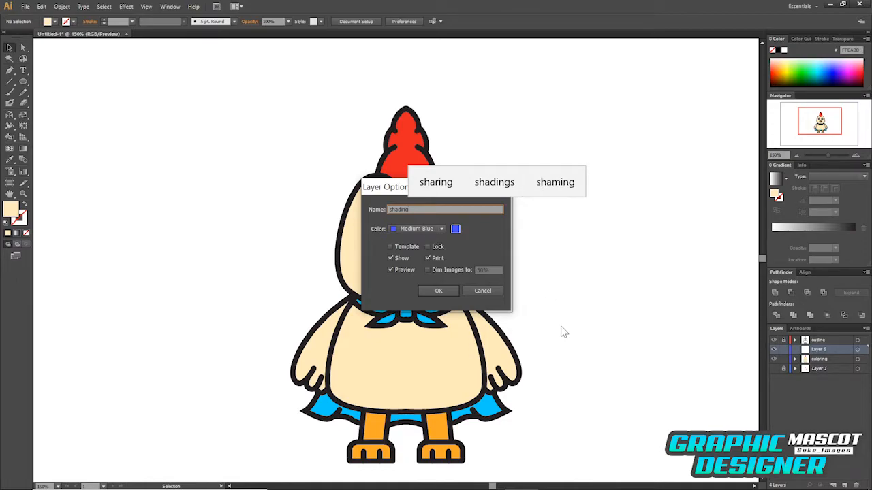
pyautogui.press('Return')
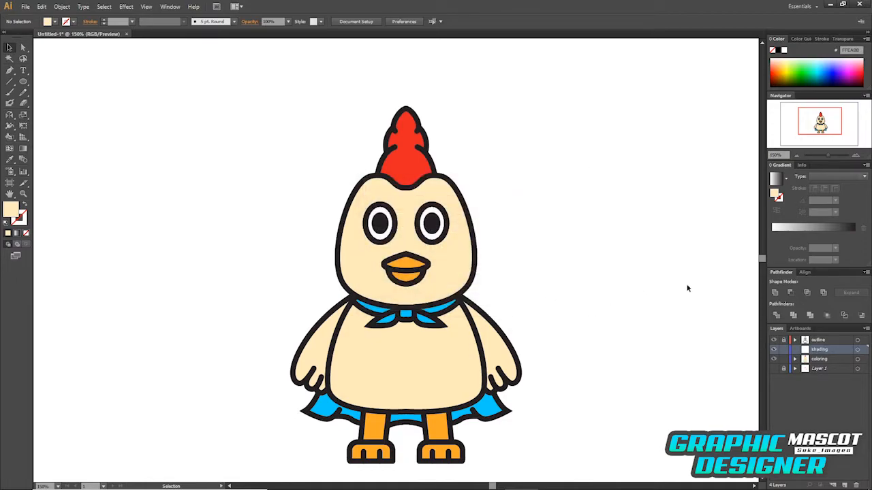
# Step: Set the fill colour to a peach tone slightly darker than the head's cream for the shading
pyautogui.click(783, 368)
pyautogui.scroll(1, 558, 381)
pyautogui.scroll(2, 496, 297)
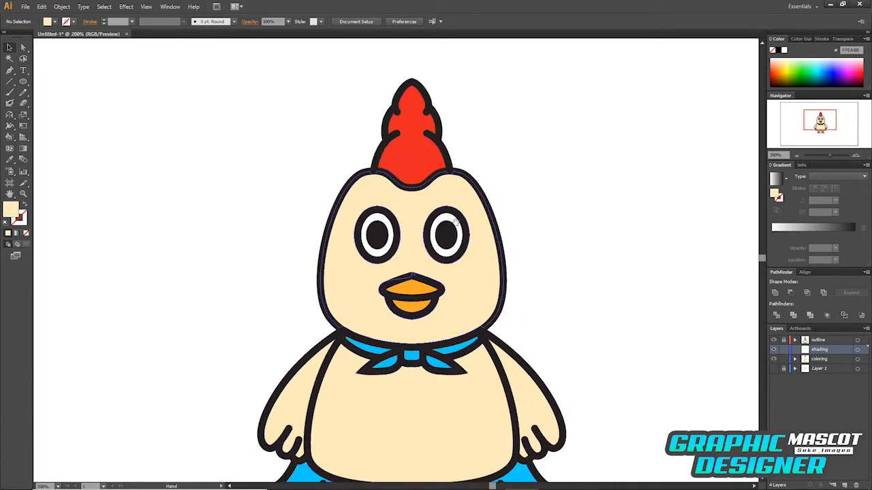
pyautogui.press('u')
pyautogui.press('i')
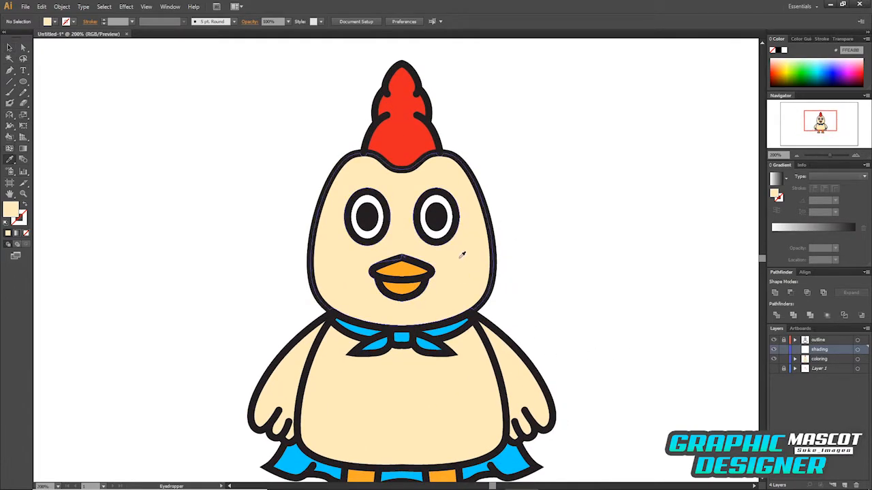
pyautogui.doubleClick(11, 210)
pyautogui.click(354, 201)
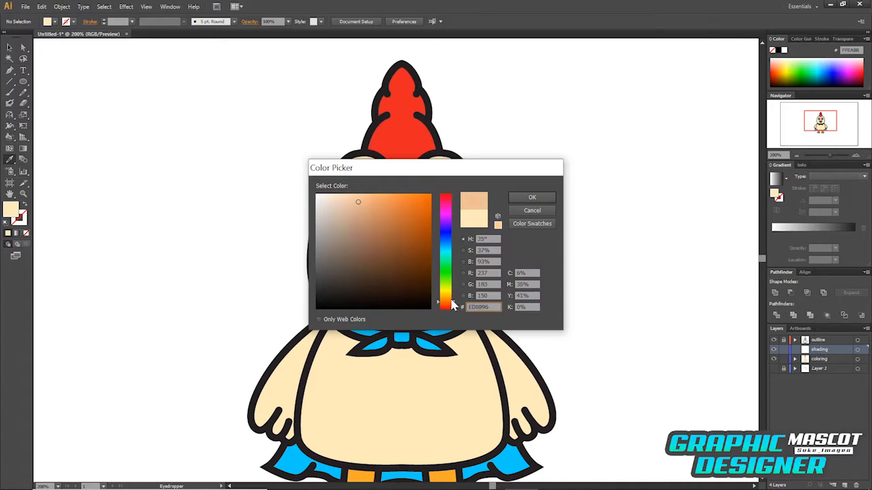
pyautogui.click(536, 198)
# Step: Draw a crescent of shading along the lower edge of the head with the Pen tool and refine its bottom curve
pyautogui.press('p')
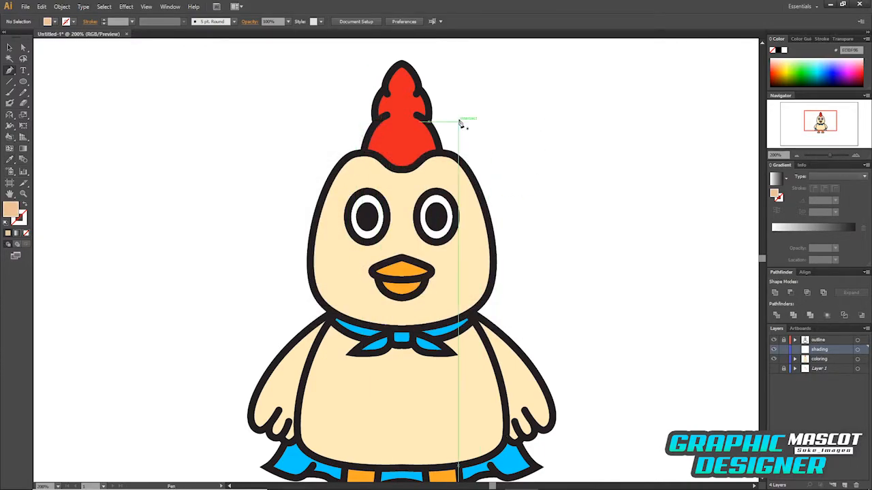
pyautogui.click(327, 172)
pyautogui.moveTo(377, 310); pyautogui.dragTo(476, 328)
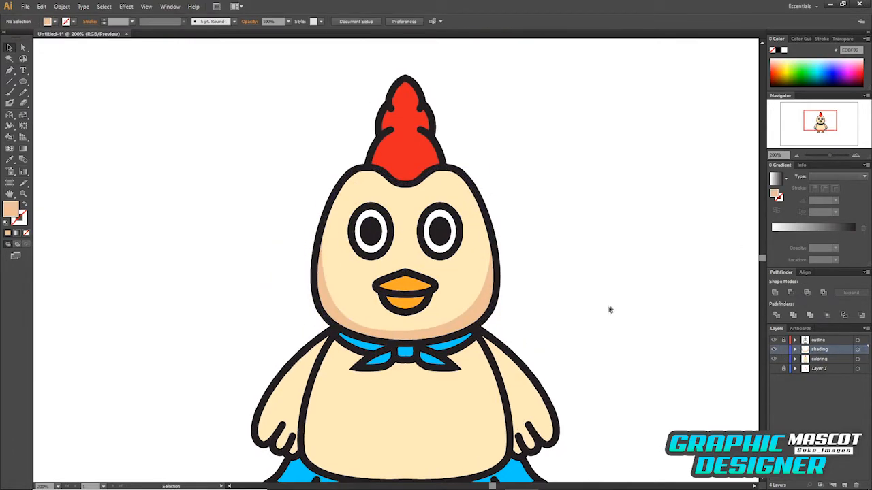
pyautogui.press('a')
pyautogui.click(382, 329)
pyautogui.click(381, 328)
pyautogui.click(385, 331)
pyautogui.moveTo(317, 325); pyautogui.dragTo(319, 324)
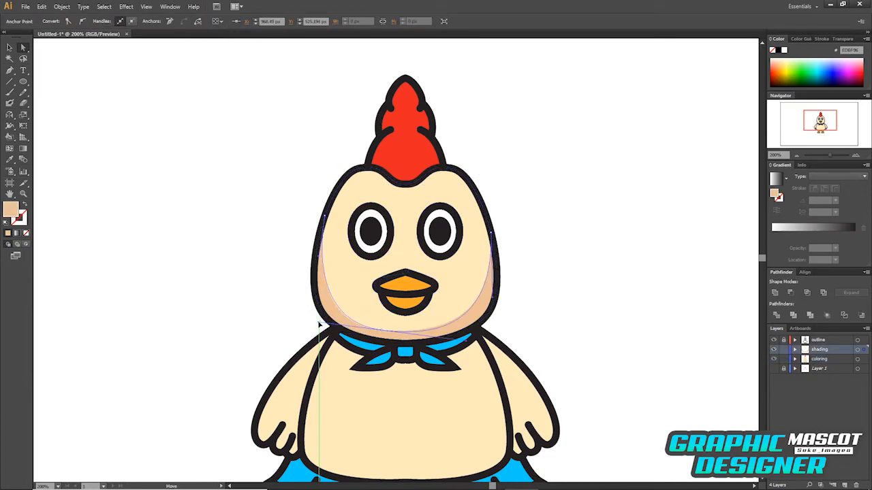
# Step: Recolour the head's crescent shading to the tan #E5BD7F and deselect it
pyautogui.press('v')
pyautogui.doubleClick(10, 210)
pyautogui.moveTo(448, 300); pyautogui.dragTo(447, 298)
pyautogui.click(368, 203)
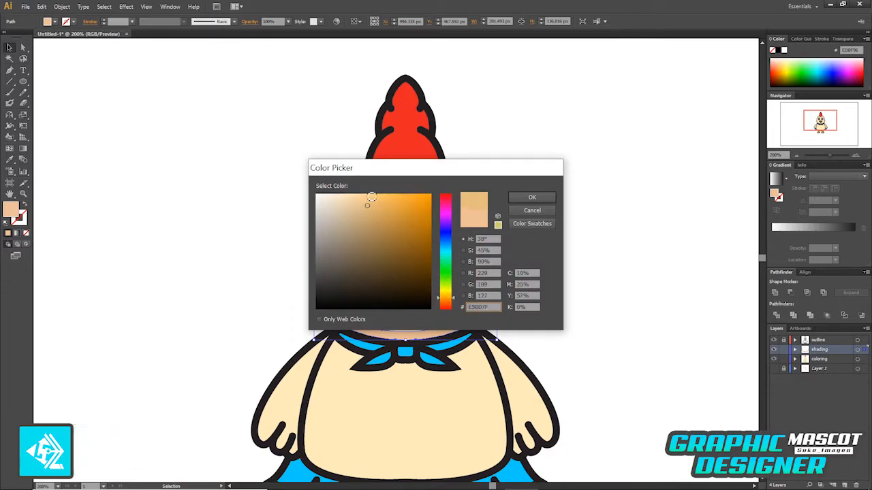
pyautogui.click(532, 196)
pyautogui.click(599, 220)
pyautogui.scroll(1, 592, 258)
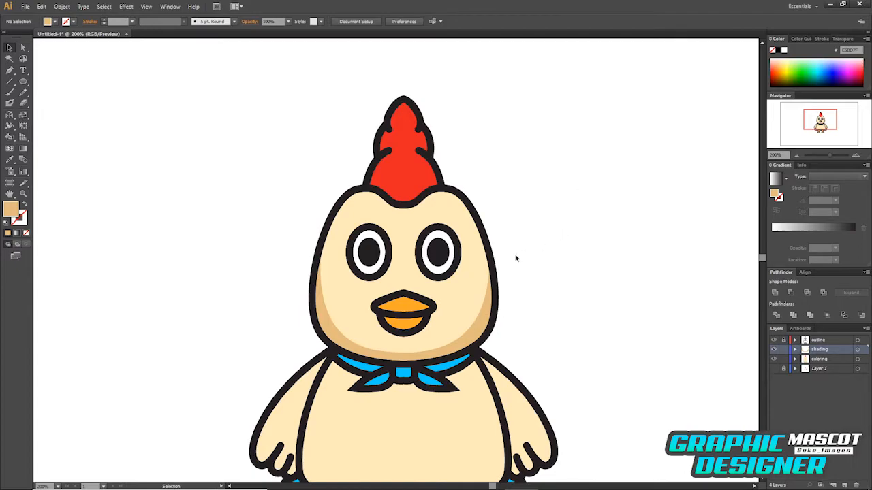
# Step: Sample the head's cream onto the crescent shading, change it to the peach #EFC19C and deselect it
pyautogui.click(480, 335)
pyautogui.press('i')
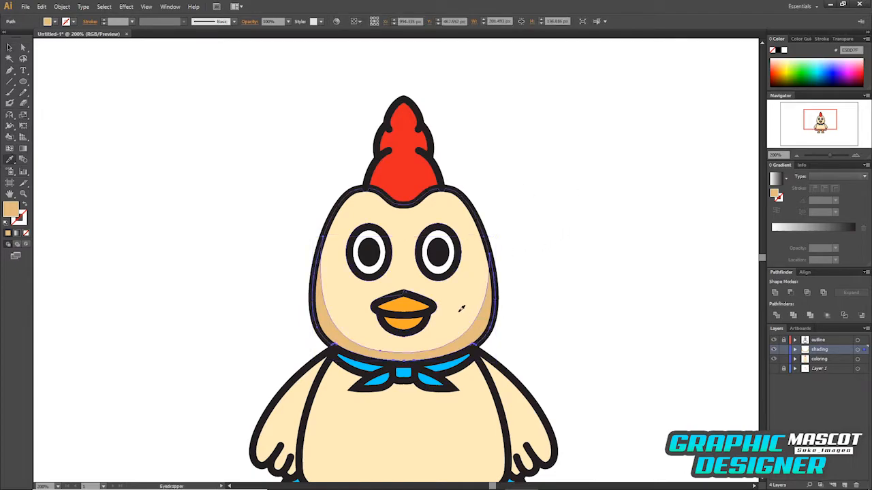
pyautogui.click(449, 308)
pyautogui.doubleClick(11, 210)
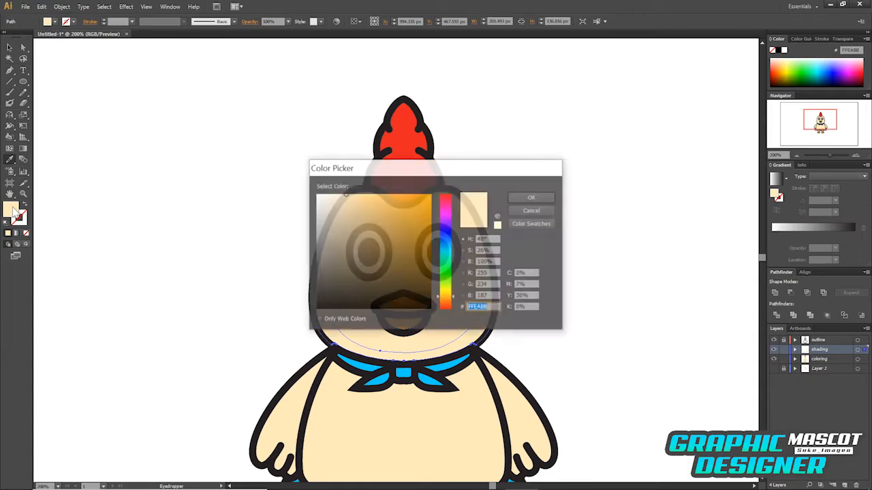
pyautogui.moveTo(449, 299); pyautogui.dragTo(448, 301)
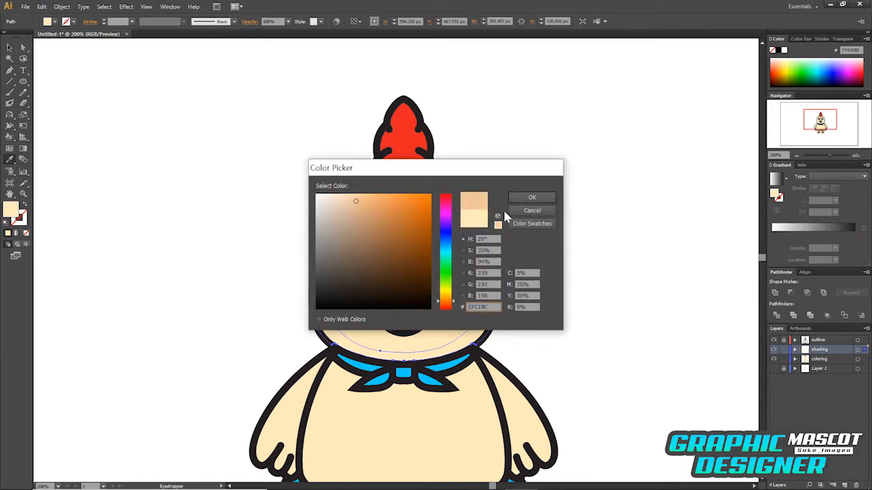
pyautogui.click(538, 199)
pyautogui.press('v')
pyautogui.click(553, 202)
pyautogui.moveTo(568, 211); pyautogui.dragTo(566, 212)
# Step: Darken the head's crescent shading to the orange-peach #EAAC81 and deselect it
pyautogui.click(319, 313)
pyautogui.doubleClick(11, 210)
pyautogui.click(368, 202)
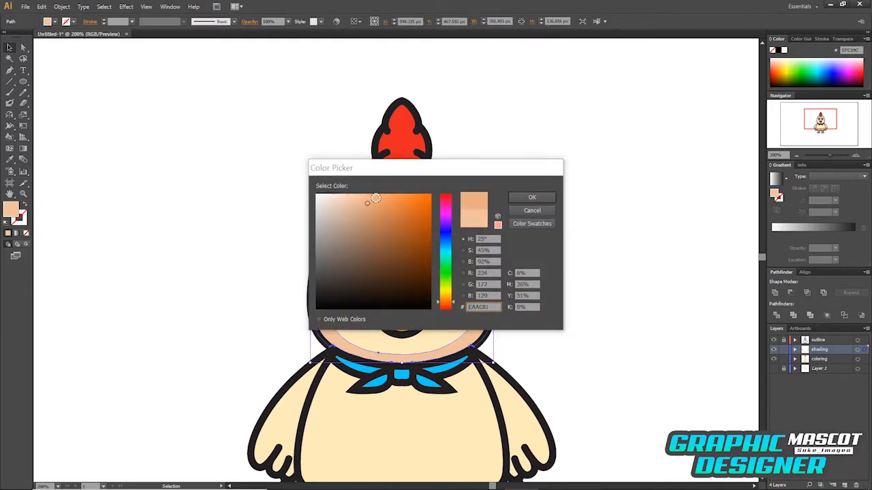
pyautogui.click(532, 198)
pyautogui.click(570, 223)
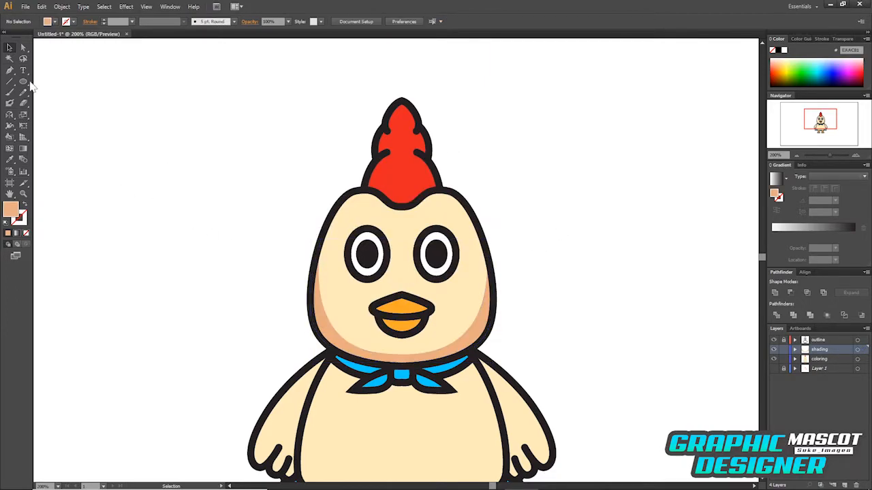
# Step: Shift the hue of the head's crescent shading to the tan #E8BC82 and deselect it
pyautogui.click(312, 312)
pyautogui.doubleClick(10, 209)
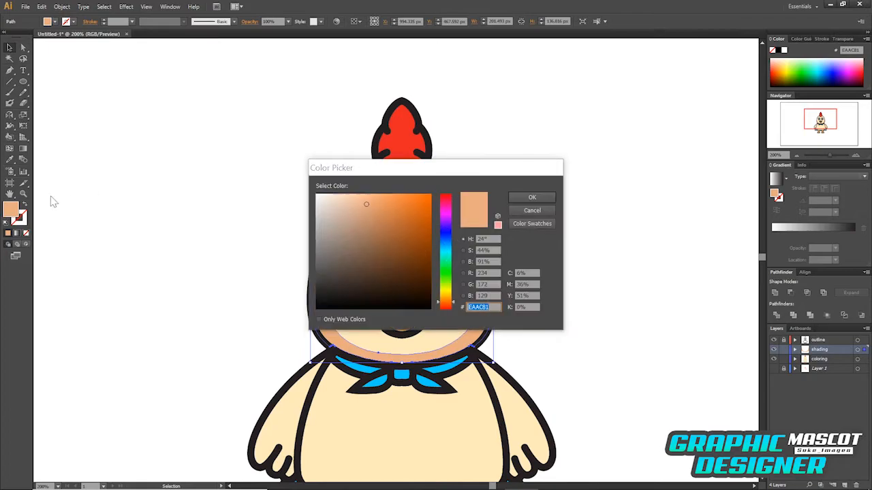
pyautogui.click(447, 300)
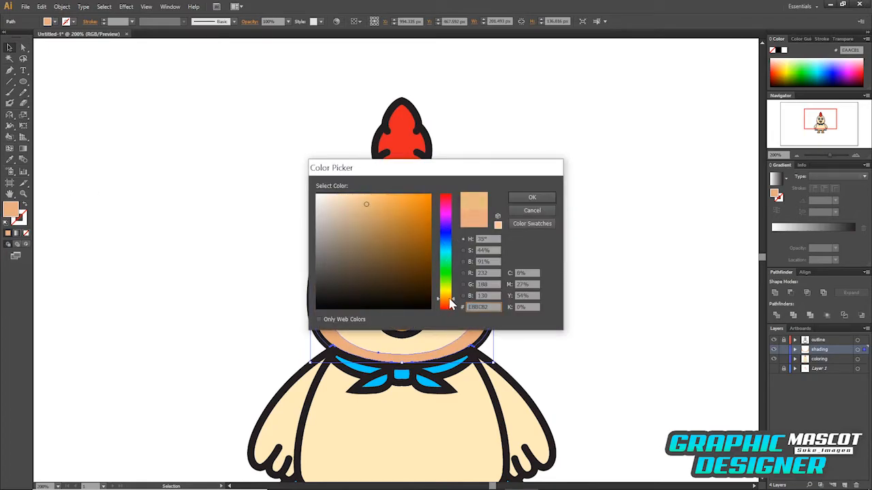
pyautogui.click(547, 196)
pyautogui.click(558, 197)
# Step: Draw round tan spots on both lower cheeks of the head with the Ellipse tool
pyautogui.press('l')
pyautogui.moveTo(319, 309); pyautogui.dragTo(349, 328)
pyautogui.moveTo(455, 317); pyautogui.dragTo(477, 338)
pyautogui.press('v')
pyautogui.click(575, 273)
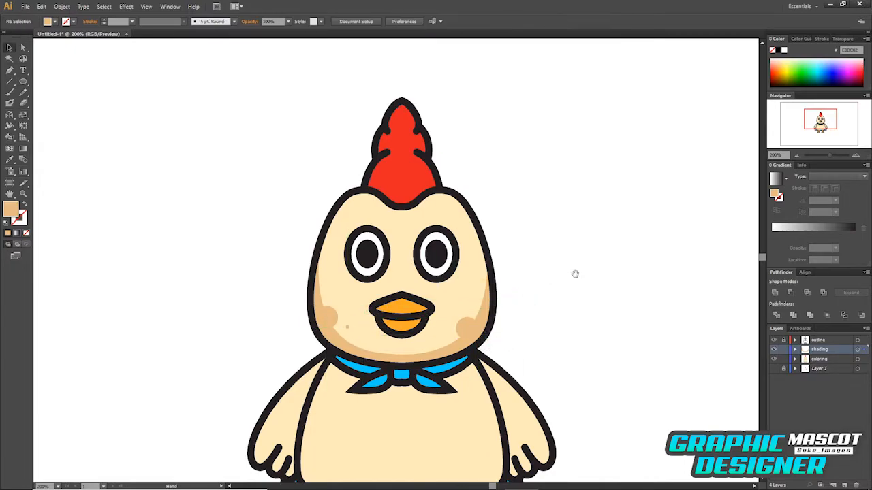
# Step: Draw a tan shadow shape across the top of the head beneath the comb with the Pen tool
pyautogui.press('p')
pyautogui.click(349, 193)
pyautogui.moveTo(379, 206); pyautogui.dragTo(391, 223)
pyautogui.moveTo(423, 206); pyautogui.dragTo(480, 215)
pyautogui.moveTo(478, 180); pyautogui.dragTo(470, 165)
pyautogui.moveTo(445, 158); pyautogui.dragTo(429, 160)
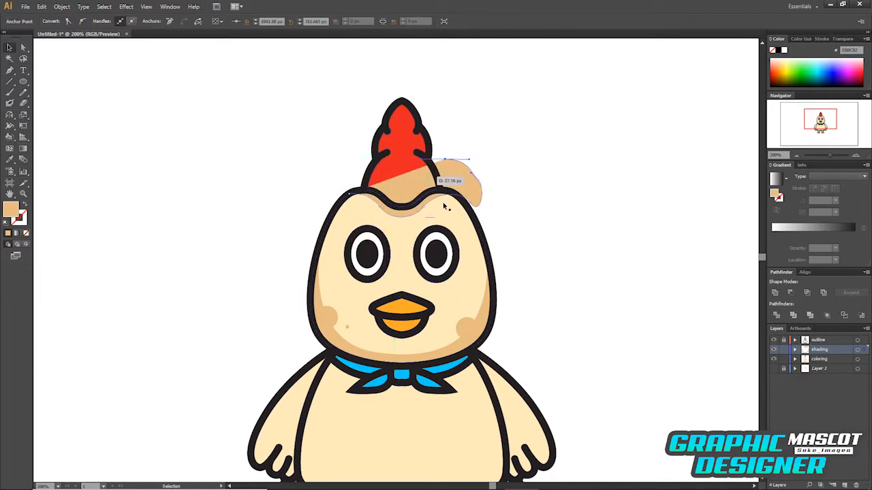
# Step: Duplicate the head fill in place and intersect it with the comb's shadow shape to trim the shadow to the head
pyautogui.press('v')
pyautogui.click(453, 216)
pyautogui.hotkey('ctrl', 'c')
pyautogui.hotkey('ctrl', 'f')
pyautogui.keyDown('shift'); pyautogui.click(474, 189); pyautogui.keyUp('shift')
pyautogui.click(807, 293)
pyautogui.click(656, 320)
# Step: Draw a closed tan shadow shape over the upper body with the Pen tool, following the underside of the scarf and its knot
pyautogui.moveTo(657, 337)
pyautogui.mouseDown()
pyautogui.moveTo(669, 381)
pyautogui.moveTo(693, 288)
pyautogui.moveTo(683, 340)
pyautogui.moveTo(654, 326)
pyautogui.mouseUp()
pyautogui.moveTo(618, 237); pyautogui.dragTo(608, 218)
pyautogui.press('p')
pyautogui.moveTo(415, 305)
pyautogui.mouseDown()
pyautogui.moveTo(460, 305)
pyautogui.moveTo(490, 321)
pyautogui.moveTo(498, 292)
pyautogui.moveTo(509, 305)
pyautogui.mouseUp()
pyautogui.click(450, 303)
pyautogui.click(432, 309)
pyautogui.hotkey('ctrl', 'z')
pyautogui.click(479, 306)
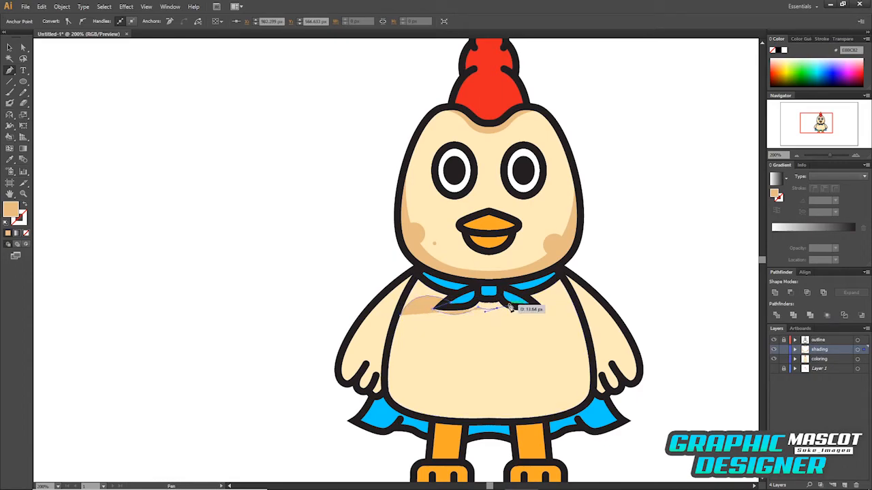
pyautogui.moveTo(549, 311)
pyautogui.mouseDown()
pyautogui.moveTo(578, 302)
pyautogui.moveTo(540, 311)
pyautogui.mouseUp()
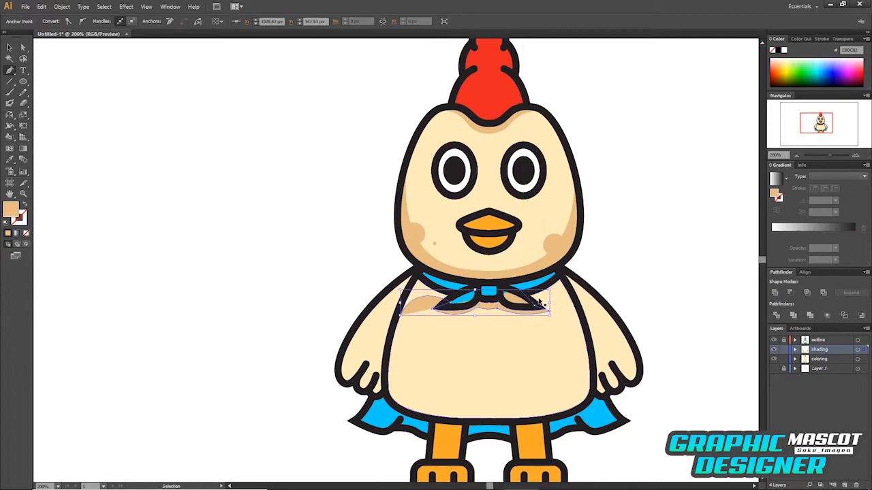
pyautogui.moveTo(574, 290); pyautogui.dragTo(589, 306)
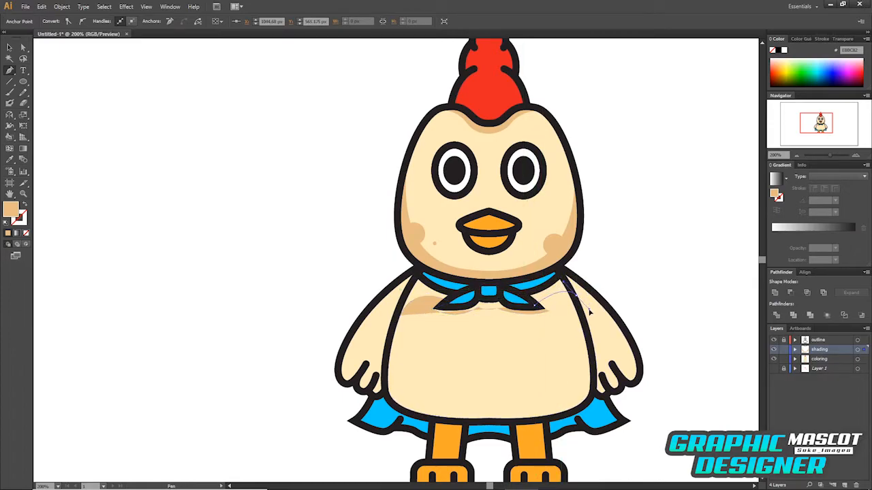
pyautogui.moveTo(554, 242); pyautogui.dragTo(529, 247)
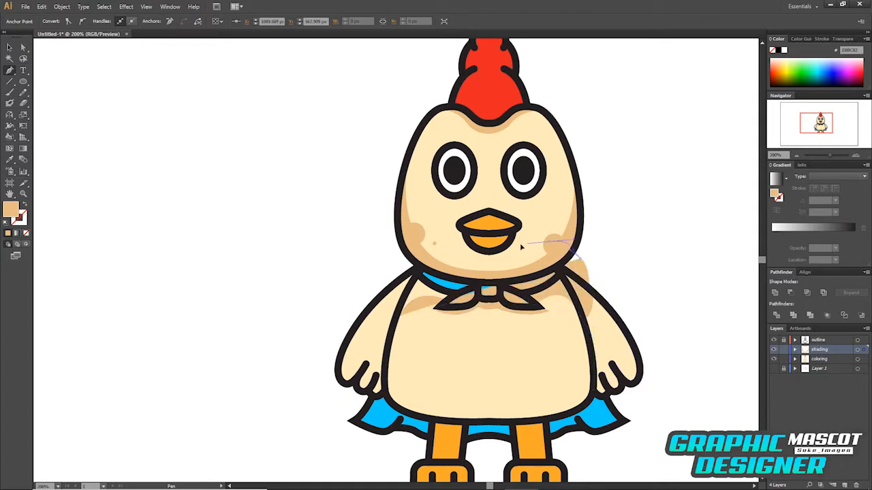
pyautogui.moveTo(432, 256); pyautogui.dragTo(403, 278)
pyautogui.click(394, 278)
pyautogui.click(401, 315)
# Step: Intersect the scarf's shadow shape with the body shape to trim the shadow to the upper body
pyautogui.press('v')
pyautogui.click(525, 348)
pyautogui.keyDown('shift'); pyautogui.click(553, 290); pyautogui.keyUp('shift')
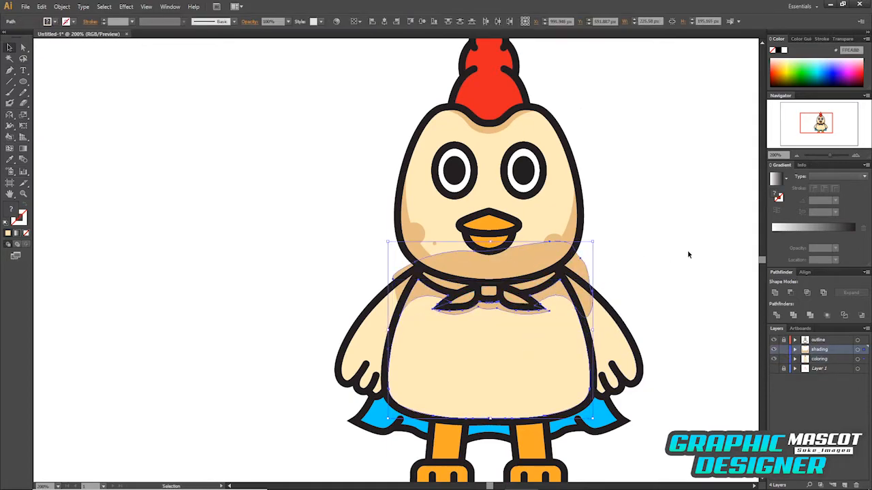
pyautogui.click(806, 291)
pyautogui.click(681, 268)
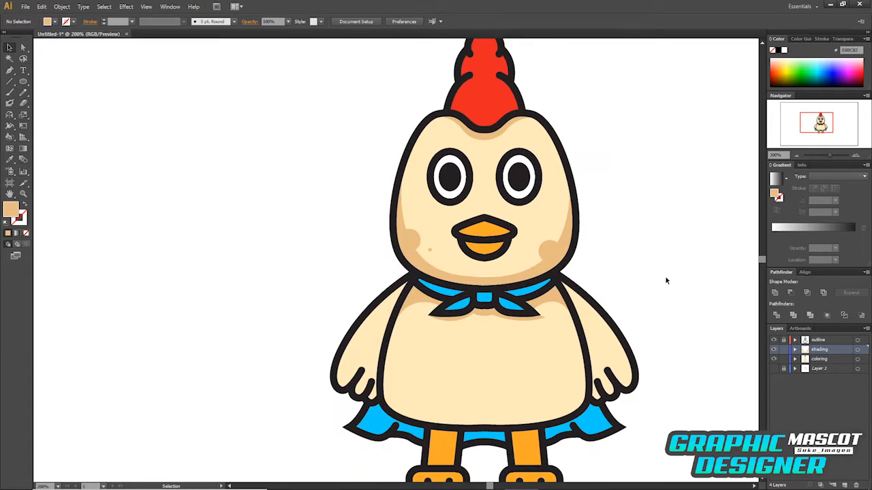
# Step: Draw a curved band of tan shading along the bottom edge of the body with the Pen tool and deselect it
pyautogui.press('p')
pyautogui.click(384, 341)
pyautogui.moveTo(455, 418)
pyautogui.mouseDown()
pyautogui.moveTo(565, 424)
pyautogui.moveTo(616, 361)
pyautogui.mouseUp()
pyautogui.click(590, 326)
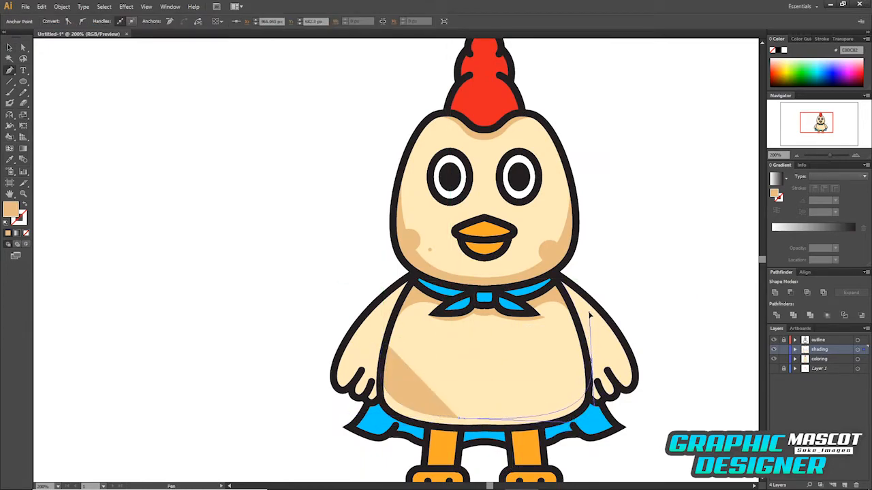
pyautogui.click(622, 340)
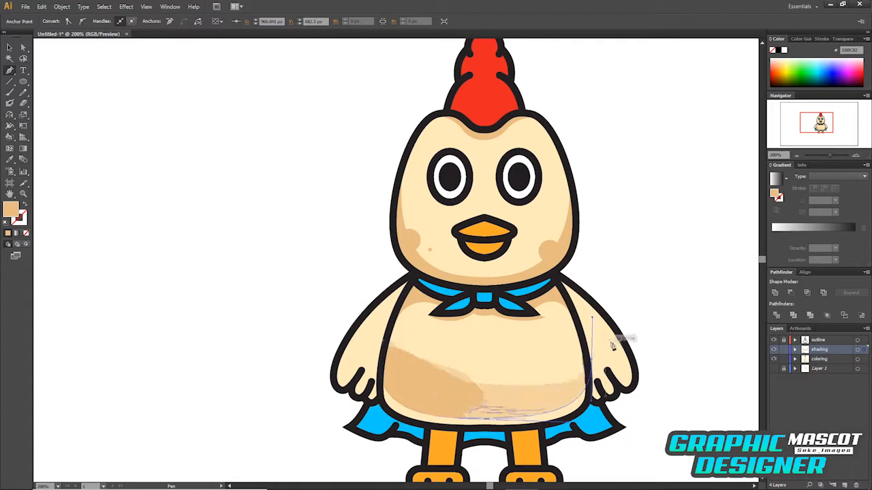
pyautogui.keyDown('ctrl'); pyautogui.click(500, 384); pyautogui.keyUp('ctrl')
pyautogui.hotkey('ctrl', 'shift', '[')
pyautogui.hotkey('ctrl', 'shift', 'a')
# Step: Draw a closed tan shadow shape along the inner side of the mascot's arm on the picture's right with the Pen tool
pyautogui.moveTo(690, 333); pyautogui.dragTo(684, 344)
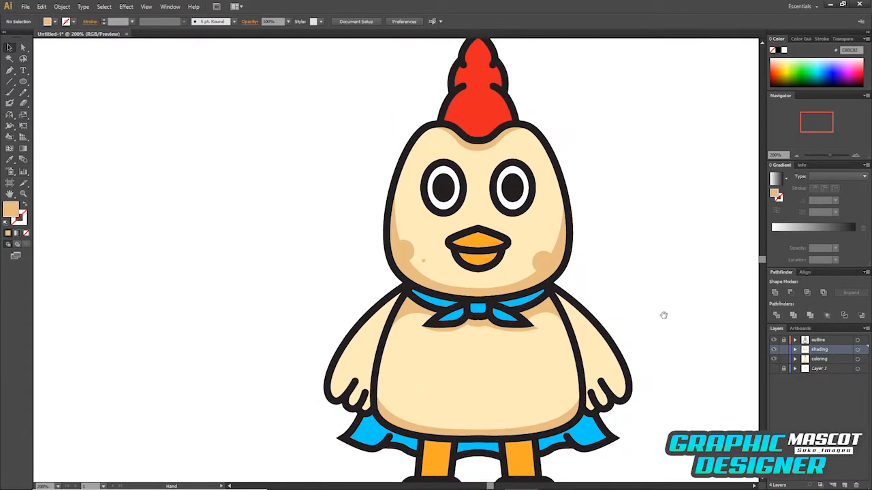
pyautogui.click(554, 288)
pyautogui.click(600, 386)
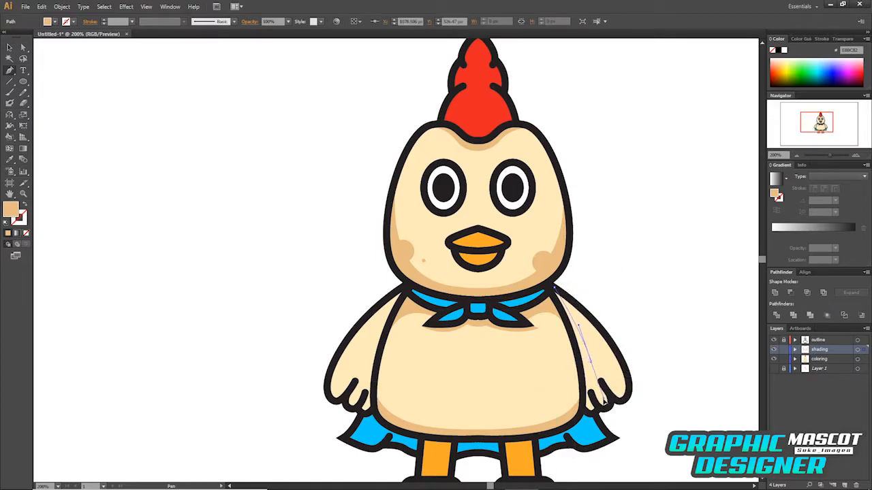
pyautogui.moveTo(603, 402); pyautogui.dragTo(634, 408)
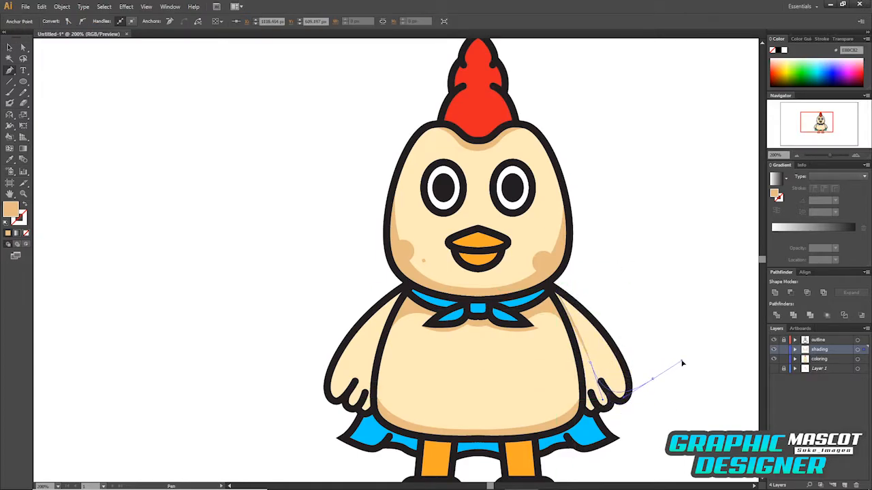
pyautogui.moveTo(599, 455); pyautogui.dragTo(549, 455)
pyautogui.click(555, 288)
pyautogui.press('v')
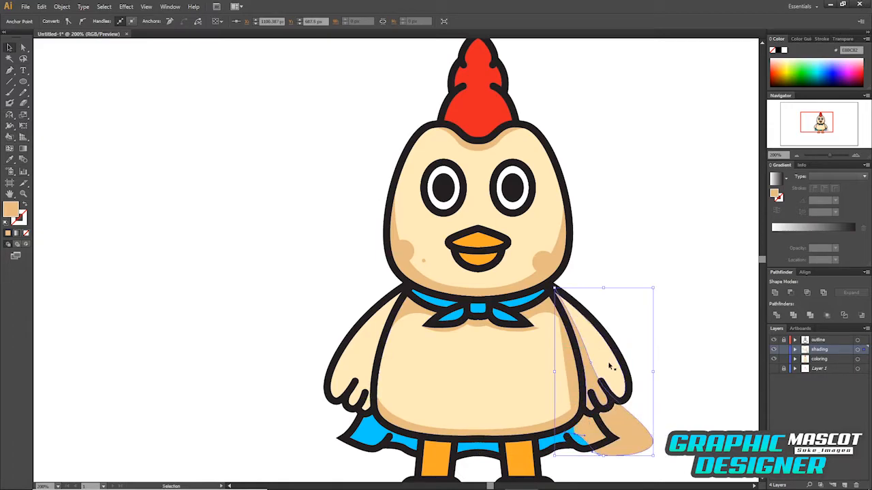
# Step: Intersect the tan shadow with the right-hand arm shape to trim it to the arm, and deselect it
pyautogui.click(611, 366)
pyautogui.keyDown('shift'); pyautogui.click(634, 420); pyautogui.keyUp('shift')
pyautogui.click(807, 293)
pyautogui.click(703, 361)
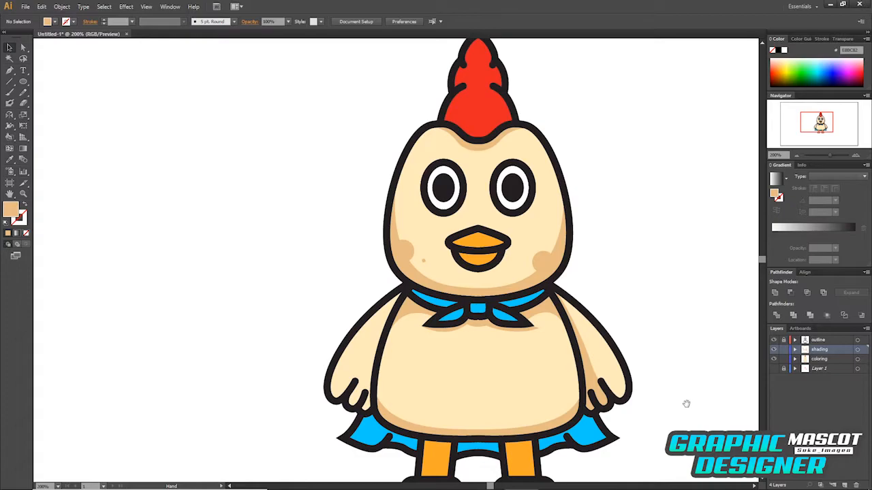
# Step: Draw a matching closed tan shadow shape along the inner side of the arm on the picture's left with the Pen tool
pyautogui.moveTo(685, 404); pyautogui.dragTo(697, 407)
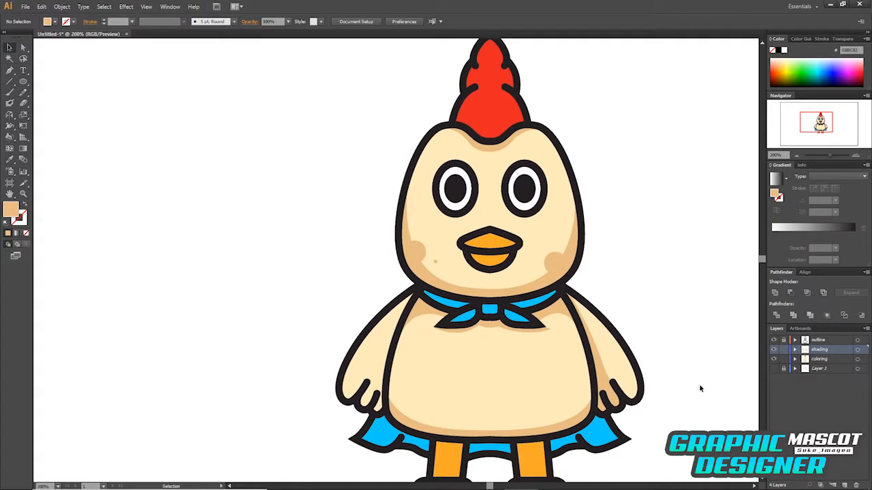
pyautogui.click(405, 289)
pyautogui.moveTo(348, 406); pyautogui.dragTo(364, 387)
pyautogui.hotkey('ctrl', 'z')
pyautogui.moveTo(353, 424); pyautogui.dragTo(352, 425)
pyautogui.moveTo(425, 400); pyautogui.dragTo(443, 374)
pyautogui.click(439, 251)
pyautogui.click(416, 257)
pyautogui.press('v')
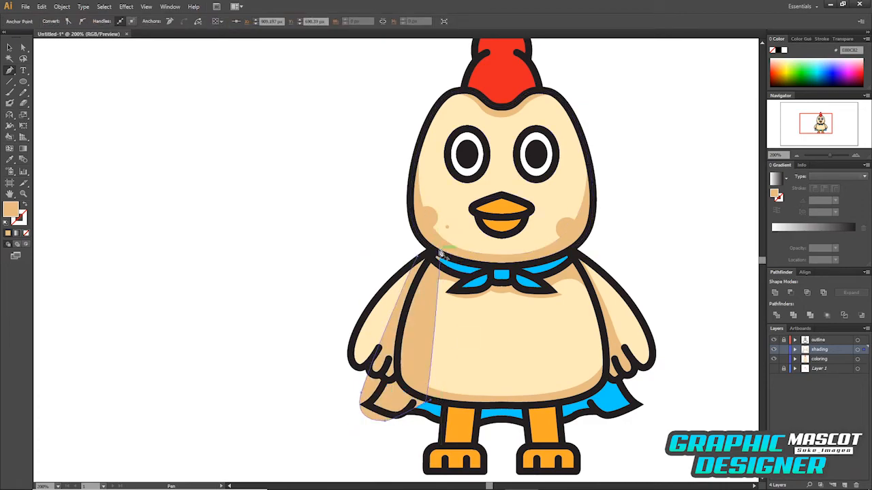
# Step: Intersect the tan shadow with the left-hand arm shape to trim it to the arm, and deselect it
pyautogui.click(383, 321)
pyautogui.keyDown('shift'); pyautogui.click(421, 346); pyautogui.keyUp('shift')
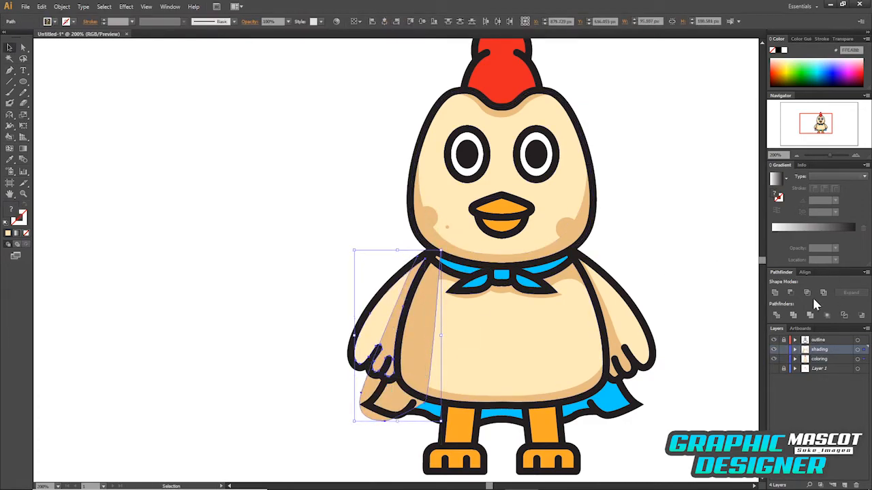
pyautogui.click(807, 293)
pyautogui.click(702, 348)
pyautogui.hotkey('ctrl', 'z')
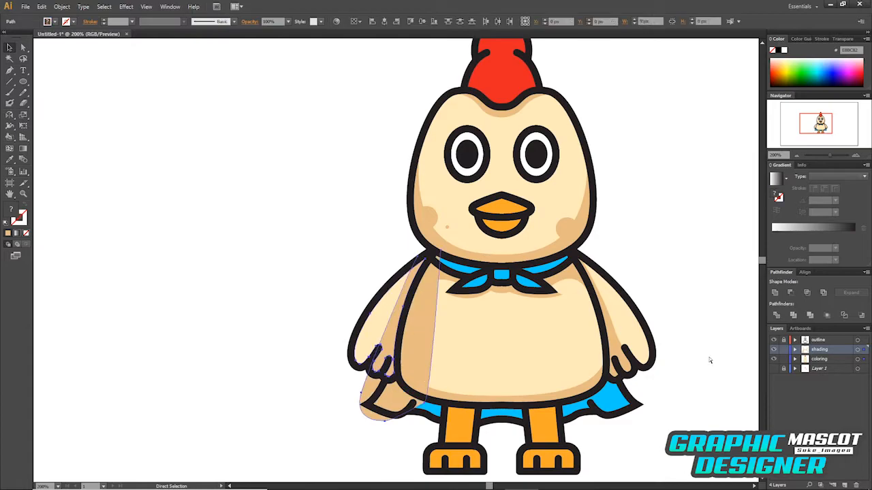
pyautogui.hotkey('ctrl', 'shift', 'z')
pyautogui.click(706, 347)
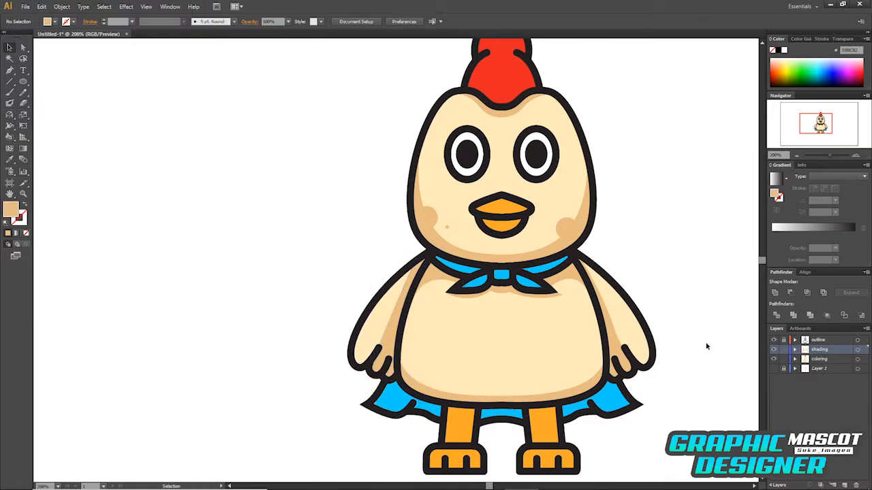
# Step: Adjust the curve of the right-hand arm's shadow edge near the hand with the Direct Selection tool
pyautogui.click(617, 334)
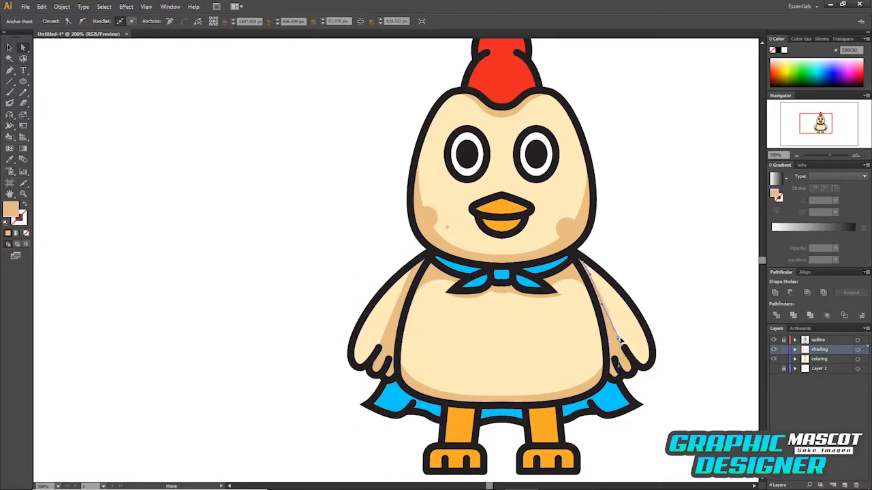
pyautogui.moveTo(620, 344); pyautogui.dragTo(621, 344)
pyautogui.click(719, 282)
# Step: Sample the body's cream colour and lighten the fill to FFF2D7
pyautogui.press('space')
pyautogui.moveTo(696, 288); pyautogui.dragTo(685, 338)
pyautogui.press('i')
pyautogui.click(525, 326)
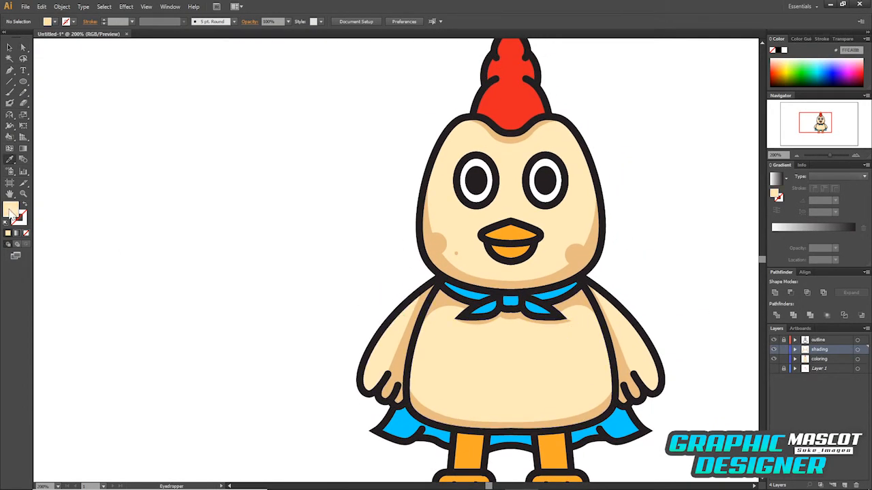
pyautogui.doubleClick(11, 214)
pyautogui.click(344, 199)
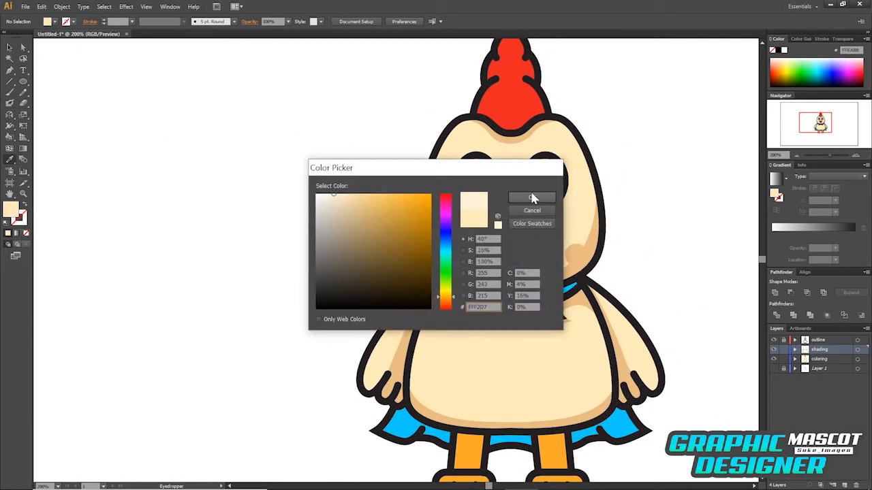
pyautogui.click(531, 194)
# Step: Draw a closed highlight shape along the outer edge of the right-hand arm with the Pen tool
pyautogui.press('p')
pyautogui.click(594, 289)
pyautogui.moveTo(651, 374); pyautogui.dragTo(675, 344)
pyautogui.click(671, 322)
pyautogui.click(594, 289)
pyautogui.press('v')
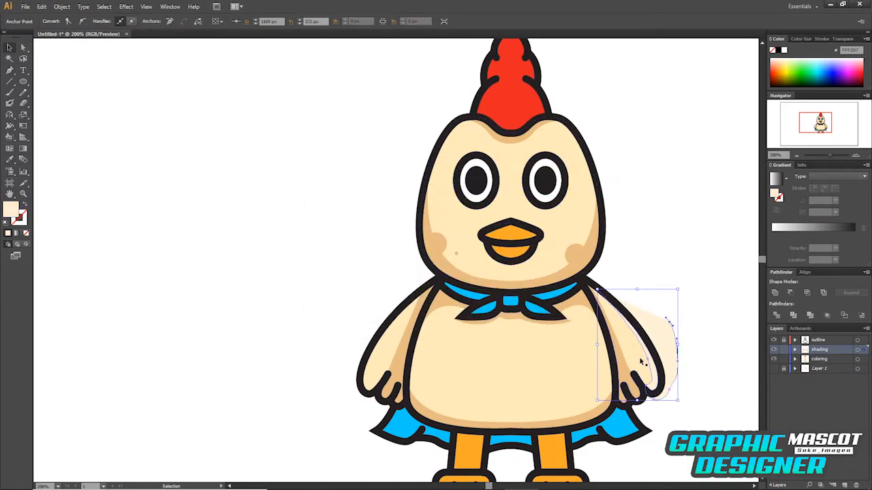
# Step: Intersect the highlight with the right-hand arm shape and recolour it to FFF8EB
pyautogui.click(639, 356)
pyautogui.hotkey('ctrl', 'c')
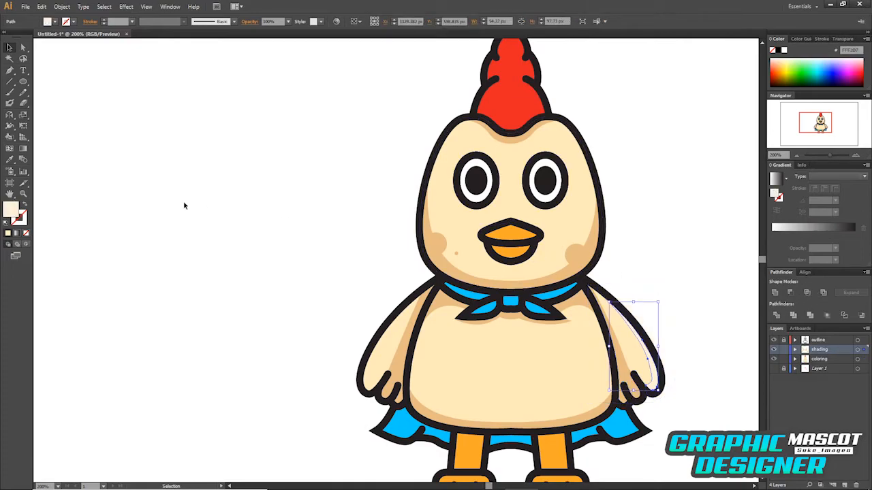
pyautogui.doubleClick(12, 209)
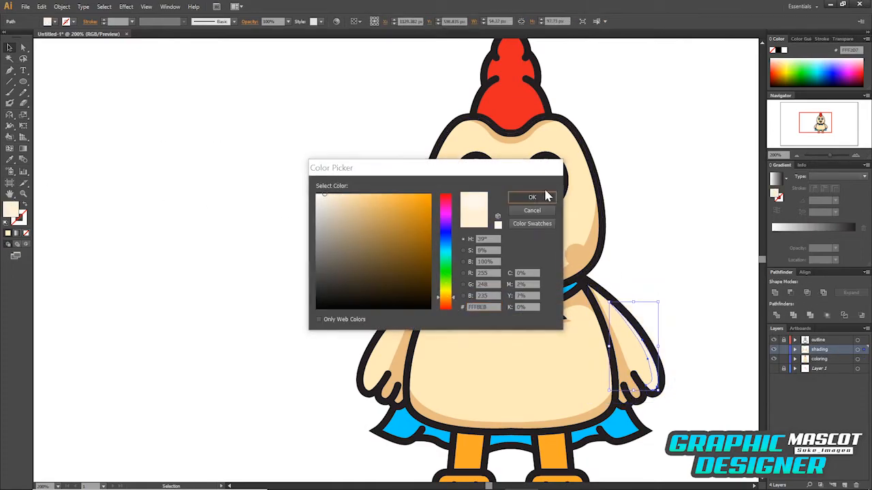
pyautogui.click(527, 196)
pyautogui.click(699, 176)
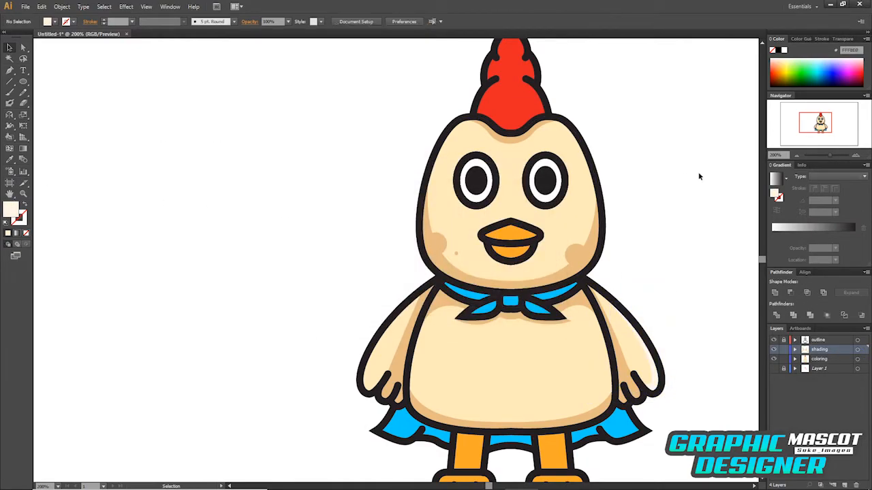
# Step: Draw a closed highlight shape along the outer edge of the left-hand arm with the Pen tool
pyautogui.click(414, 296)
pyautogui.click(368, 391)
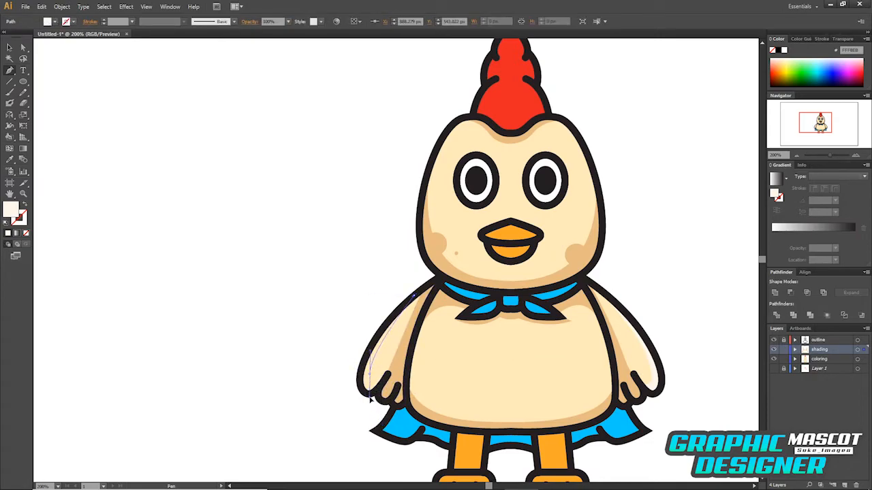
pyautogui.click(382, 389)
pyautogui.moveTo(342, 360); pyautogui.dragTo(362, 307)
pyautogui.hotkey('ctrl', 'z')
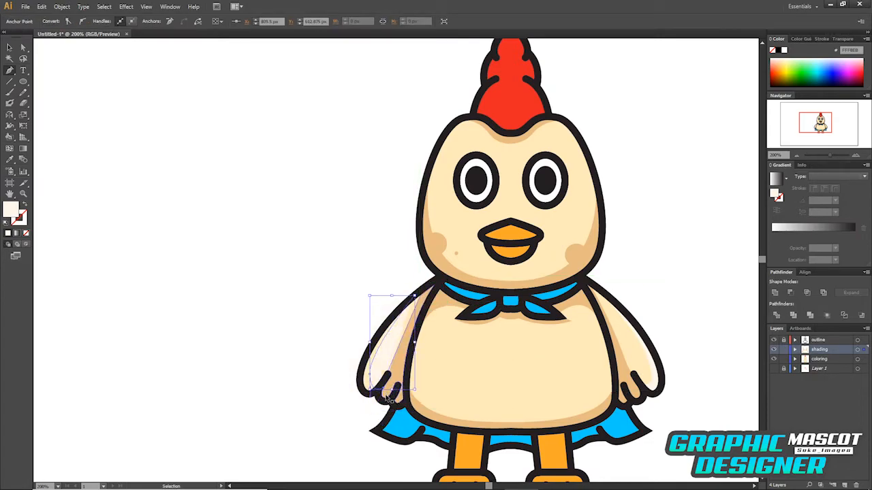
pyautogui.click(372, 409)
pyautogui.moveTo(355, 419); pyautogui.dragTo(334, 398)
pyautogui.moveTo(357, 343); pyautogui.dragTo(358, 336)
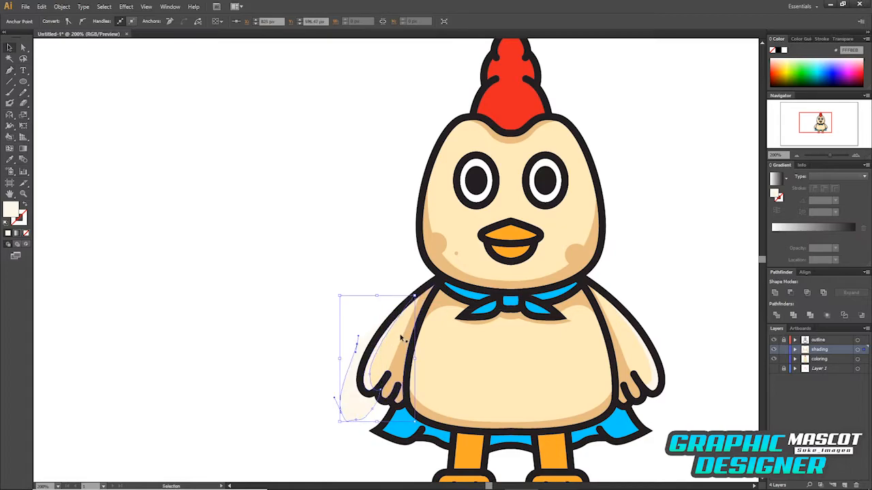
# Step: Intersect the highlight with the left-hand arm shape to trim it to the arm, and deselect it
pyautogui.click(393, 350)
pyautogui.hotkey('ctrl', 'c')
pyautogui.keyDown('shift'); pyautogui.click(362, 413); pyautogui.keyUp('shift')
pyautogui.click(807, 292)
pyautogui.click(709, 326)
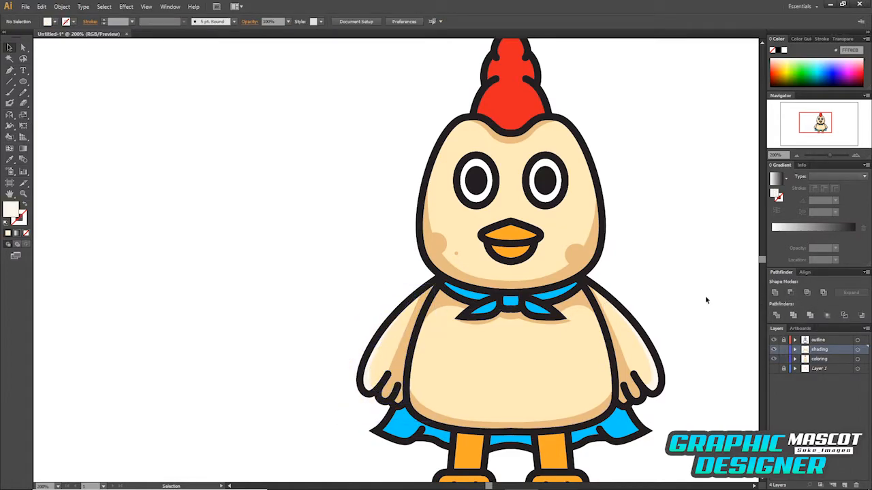
# Step: Sample the arm shadow's tan and draw circular spots on both arms with the Ellipse tool
pyautogui.press('i')
pyautogui.click(402, 358)
pyautogui.click(23, 81)
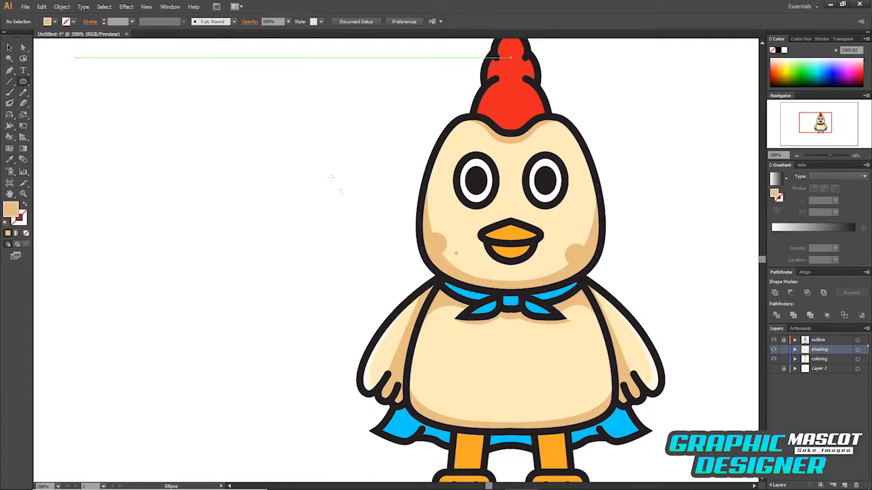
pyautogui.moveTo(615, 339); pyautogui.dragTo(638, 357)
pyautogui.press('v')
pyautogui.click(675, 308)
# Step: Sample the beak's orange and darken the fill to E2771E for the beak shading
pyautogui.moveTo(703, 299); pyautogui.dragTo(645, 283)
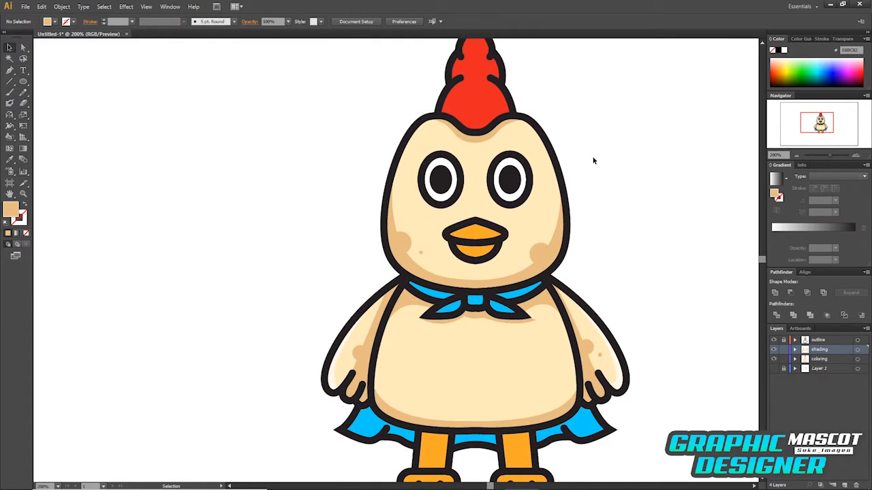
pyautogui.click(476, 232)
pyautogui.doubleClick(10, 211)
pyautogui.click(416, 205)
pyautogui.click(449, 306)
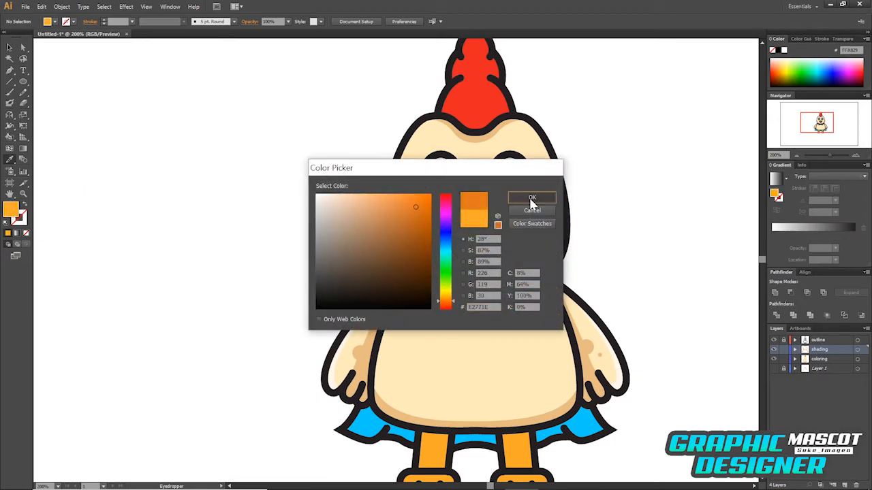
pyautogui.click(532, 200)
# Step: Draw a closed dark orange shadow shape around the lower part of the upper beak with the Pen tool
pyautogui.hotkey('ctrl', '+')
pyautogui.moveTo(585, 151); pyautogui.dragTo(527, 185)
pyautogui.press('p')
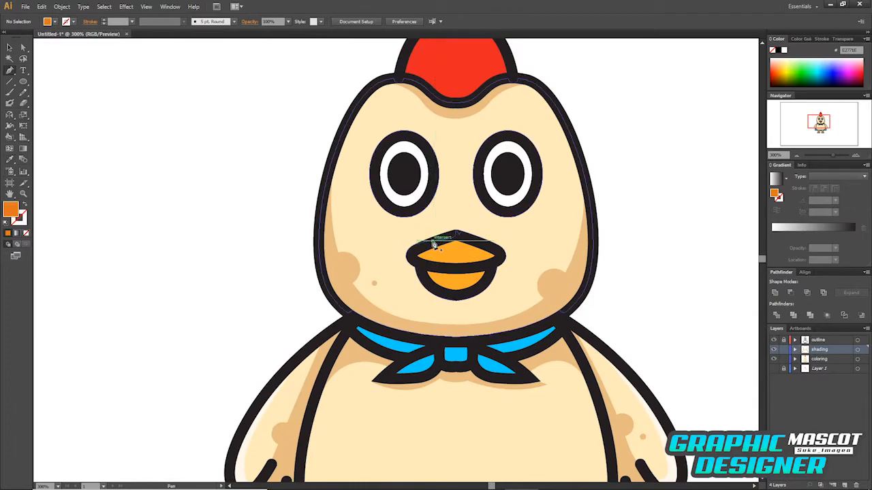
pyautogui.click(433, 242)
pyautogui.moveTo(483, 259); pyautogui.dragTo(476, 229)
pyautogui.moveTo(509, 252); pyautogui.dragTo(514, 264)
pyautogui.moveTo(418, 285); pyautogui.dragTo(389, 261)
pyautogui.moveTo(394, 246); pyautogui.dragTo(399, 238)
# Step: Duplicate the upper beak fill in place and intersect it with the dark orange shadow to trim the shadow to the beak
pyautogui.press('v')
pyautogui.click(454, 252)
pyautogui.hotkey('ctrl', 'c')
pyautogui.hotkey('ctrl', 'f')
pyautogui.keyDown('shift'); pyautogui.click(511, 264); pyautogui.keyUp('shift')
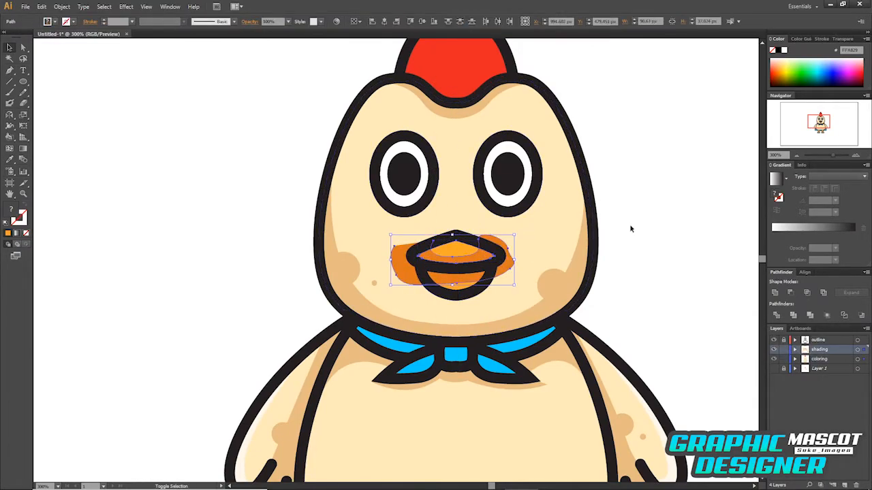
pyautogui.click(807, 293)
pyautogui.click(652, 275)
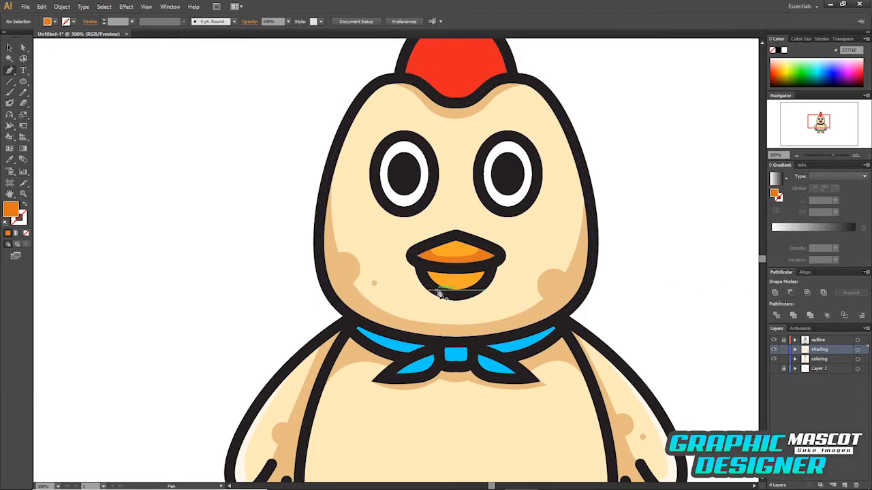
# Step: Draw a closed dark orange shadow shape around the lower edge of the lower beak with the Pen tool
pyautogui.click(424, 266)
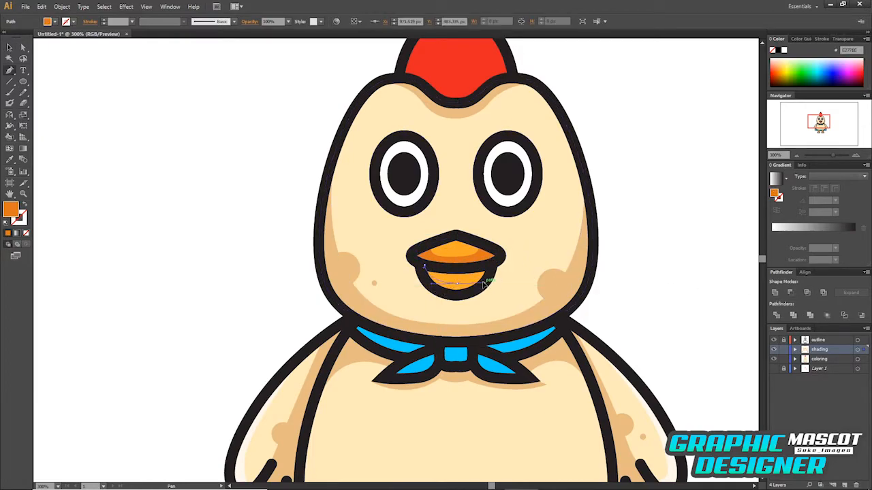
pyautogui.moveTo(484, 285); pyautogui.dragTo(485, 283)
pyautogui.click(495, 265)
pyautogui.click(492, 298)
pyautogui.moveTo(423, 302); pyautogui.dragTo(407, 279)
pyautogui.click(424, 266)
# Step: Try trimming the dark orange shadow to the lower beak by intersection, and remove that shadow again
pyautogui.press('v')
pyautogui.click(455, 276)
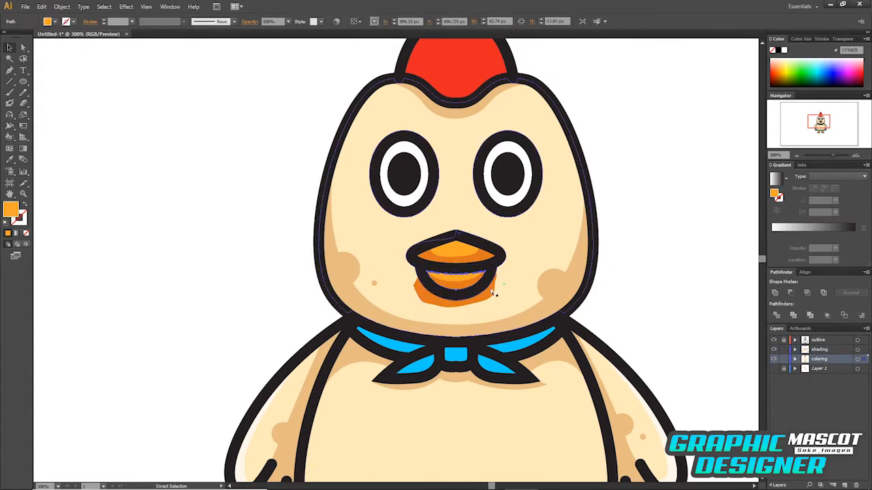
pyautogui.click(497, 292)
pyautogui.click(808, 293)
pyautogui.click(678, 268)
pyautogui.moveTo(679, 269); pyautogui.dragTo(688, 330)
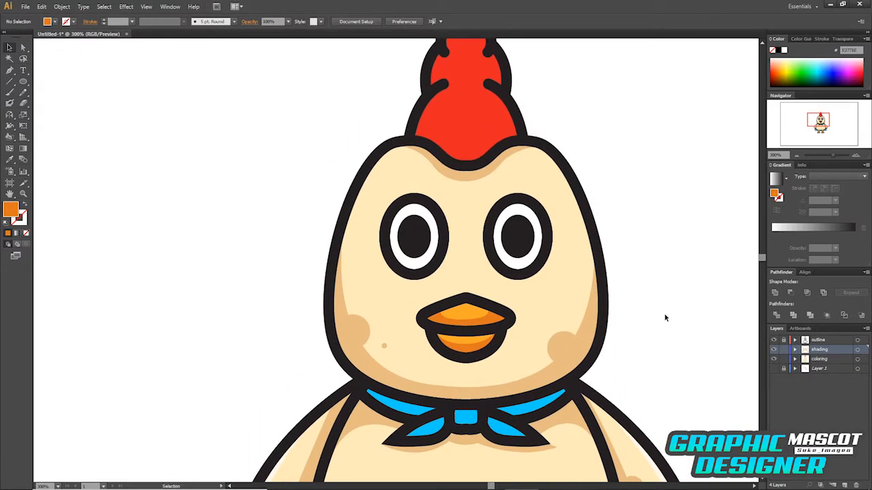
pyautogui.hotkey('ctrl', 'z')
pyautogui.press('Delete')
# Step: Fill the entire lower beak with the dark orange E2771E sampled from the upper beak's shadow, and deselect it
pyautogui.click(469, 346)
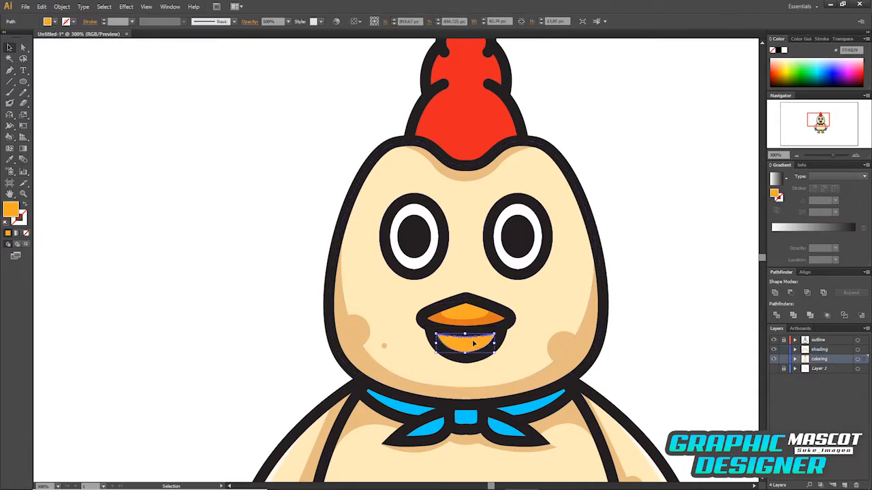
pyautogui.press('i')
pyautogui.click(498, 317)
pyautogui.press('v')
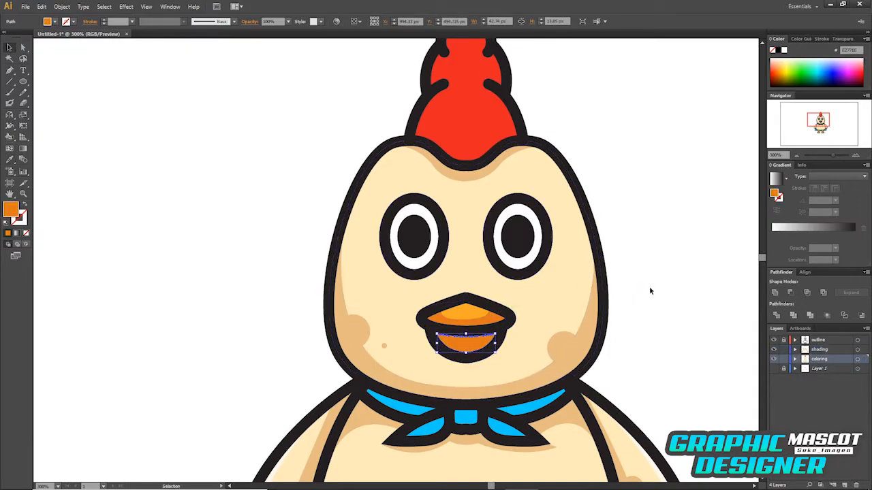
pyautogui.click(650, 292)
# Step: Sample the upper beak's light orange and set the fill to the lighter yellow-orange FFCC5A
pyautogui.press('i')
pyautogui.click(468, 309)
pyautogui.doubleClick(11, 210)
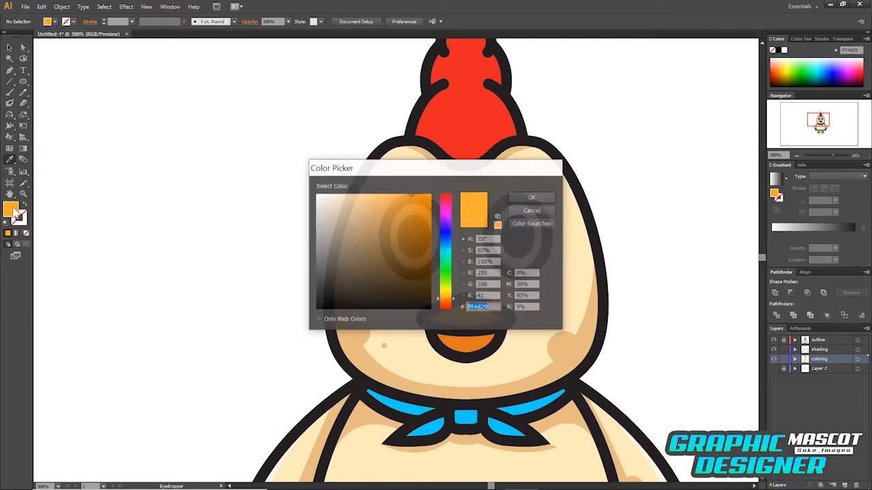
pyautogui.click(453, 297)
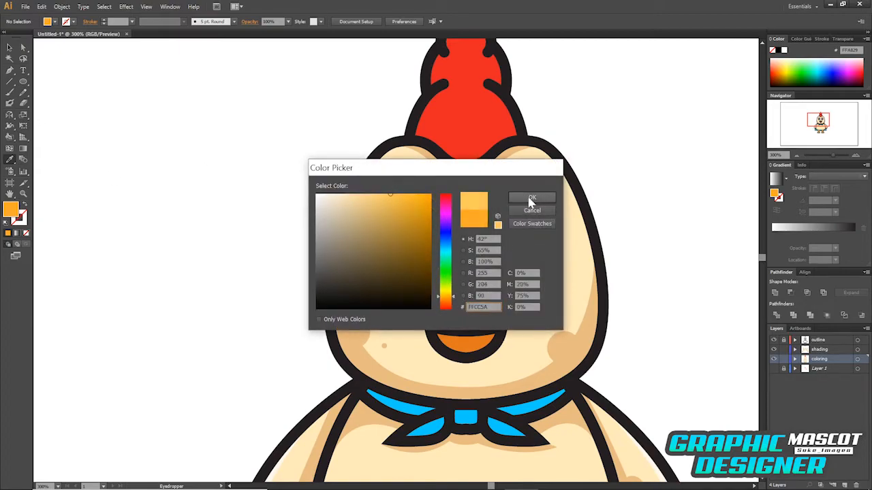
pyautogui.click(531, 199)
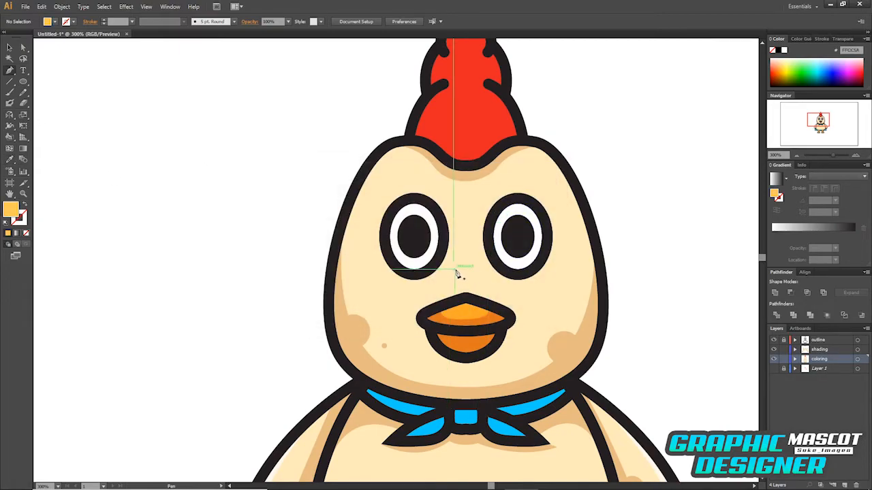
# Step: Draw a closed yellow-orange highlight along the upper edge of the upper beak with the Pen tool and trim it by intersection
pyautogui.click(440, 313)
pyautogui.click(500, 315)
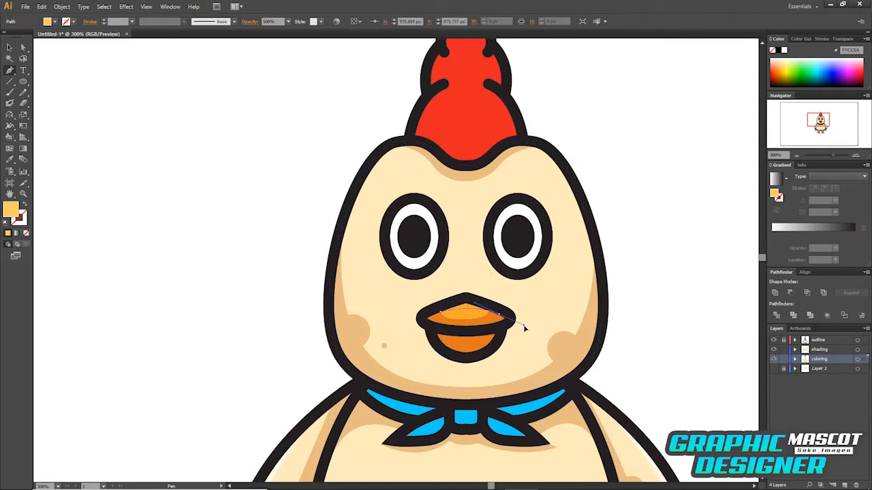
pyautogui.moveTo(524, 328); pyautogui.dragTo(525, 327)
pyautogui.moveTo(511, 292); pyautogui.dragTo(480, 274)
pyautogui.click(441, 313)
pyautogui.press('v')
pyautogui.click(469, 317)
pyautogui.keyDown('shift'); pyautogui.click(506, 302); pyautogui.keyUp('shift')
pyautogui.click(806, 292)
pyautogui.click(688, 275)
# Step: Sample the comb's red and set the fill to the darker red B71A1A
pyautogui.moveTo(652, 307); pyautogui.dragTo(654, 339)
pyautogui.moveTo(612, 229); pyautogui.dragTo(612, 295)
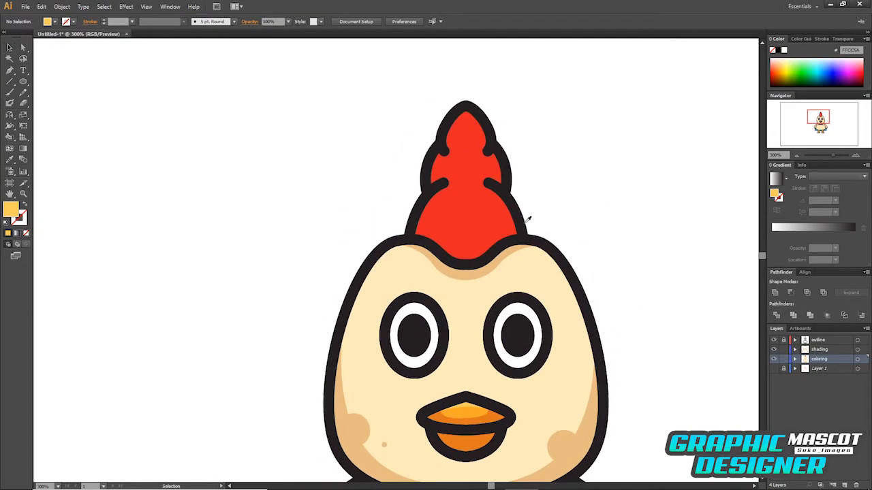
pyautogui.doubleClick(11, 210)
pyautogui.click(412, 211)
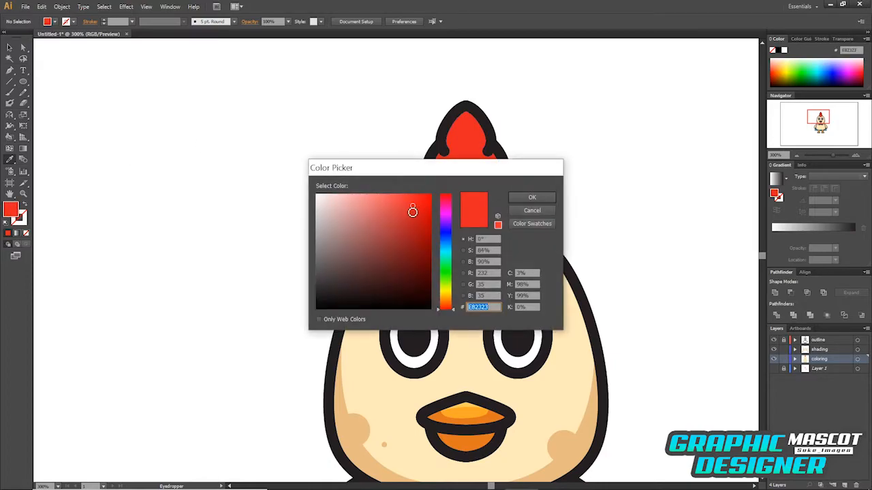
pyautogui.click(532, 197)
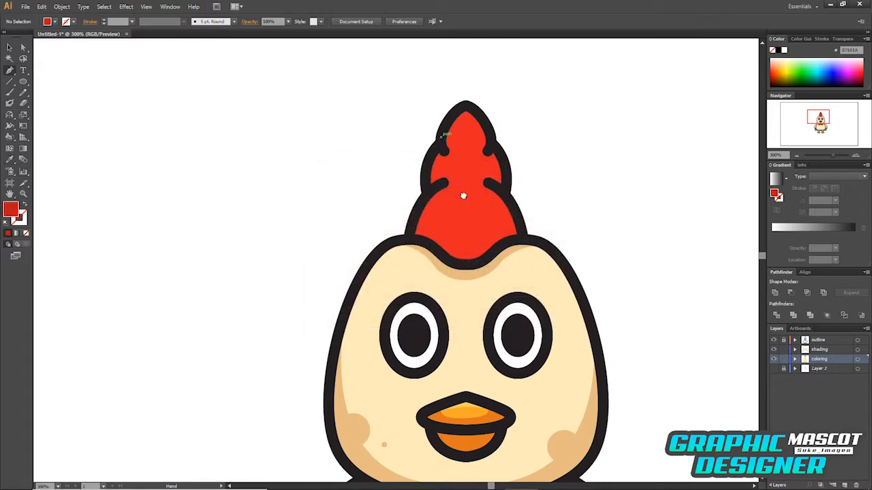
# Step: Draw a closed dark red shadow shape over the base of the comb with the Pen tool
pyautogui.moveTo(465, 193); pyautogui.dragTo(461, 217)
pyautogui.click(424, 244)
pyautogui.hotkey('ctrl', 'z')
pyautogui.click(417, 232)
pyautogui.moveTo(429, 253); pyautogui.dragTo(496, 215)
pyautogui.moveTo(533, 238); pyautogui.dragTo(547, 294)
pyautogui.moveTo(465, 305); pyautogui.dragTo(429, 311)
pyautogui.moveTo(410, 305); pyautogui.dragTo(395, 277)
pyautogui.click(417, 228)
# Step: Duplicate the comb fill in place and intersect the copy with the base shadow, trimming it to the comb
pyautogui.press('v')
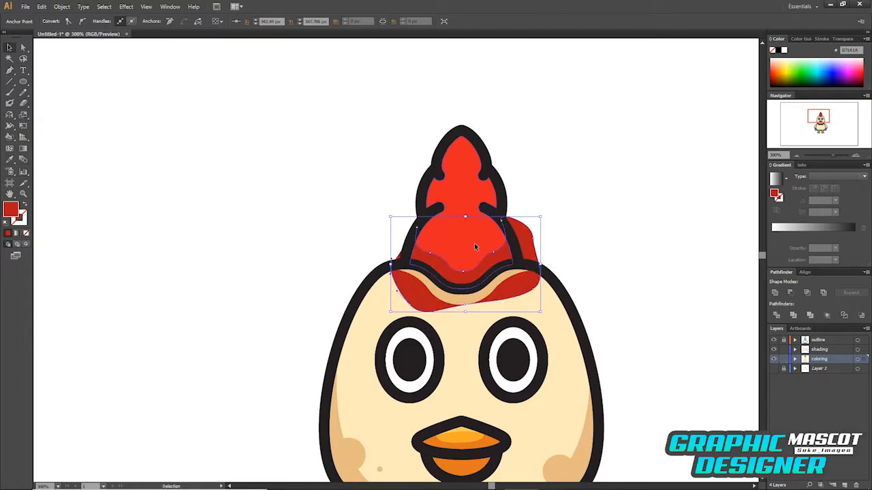
pyautogui.click(474, 244)
pyautogui.hotkey('ctrl', 'c')
pyautogui.hotkey('ctrl', 'f')
pyautogui.keyDown('shift'); pyautogui.click(536, 255); pyautogui.keyUp('shift')
pyautogui.click(807, 292)
pyautogui.click(585, 206)
# Step: Draw dark red shadow shapes just above the comb's lower notches, one on the right side and one on the left
pyautogui.moveTo(545, 191); pyautogui.dragTo(530, 247)
pyautogui.click(530, 246)
pyautogui.keyDown('ctrl'); pyautogui.click(541, 225); pyautogui.keyUp('ctrl')
pyautogui.click(449, 238)
pyautogui.moveTo(431, 233); pyautogui.dragTo(380, 285)
pyautogui.click(380, 286)
# Step: Trim both lower-notch shadows to the comb by intersecting each with a copy of the comb fill, and deselect
pyautogui.press('v')
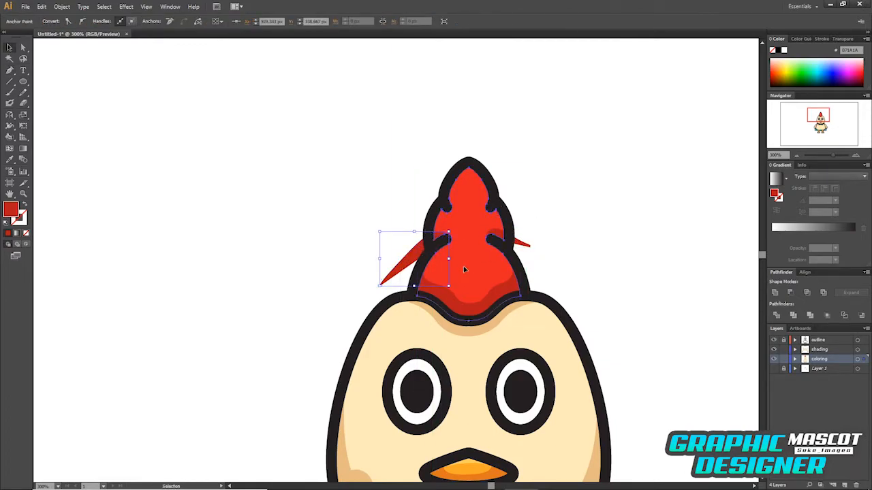
pyautogui.click(463, 266)
pyautogui.keyDown('shift'); pyautogui.click(413, 259); pyautogui.keyUp('shift')
pyautogui.click(808, 293)
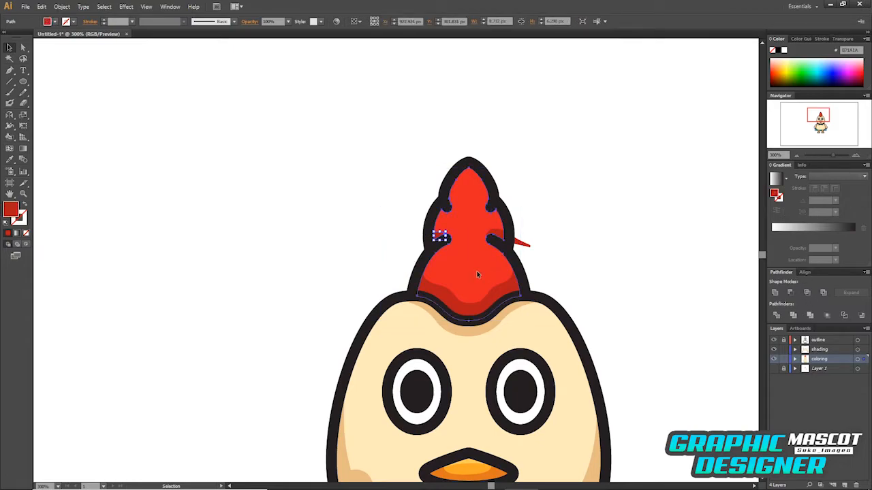
pyautogui.keyDown('shift'); pyautogui.click(526, 245); pyautogui.keyUp('shift')
pyautogui.click(806, 292)
pyautogui.click(623, 248)
# Step: Draw a dark red shadow above the comb's upper right notch and trim it to the comb by intersection
pyautogui.moveTo(622, 249); pyautogui.dragTo(625, 268)
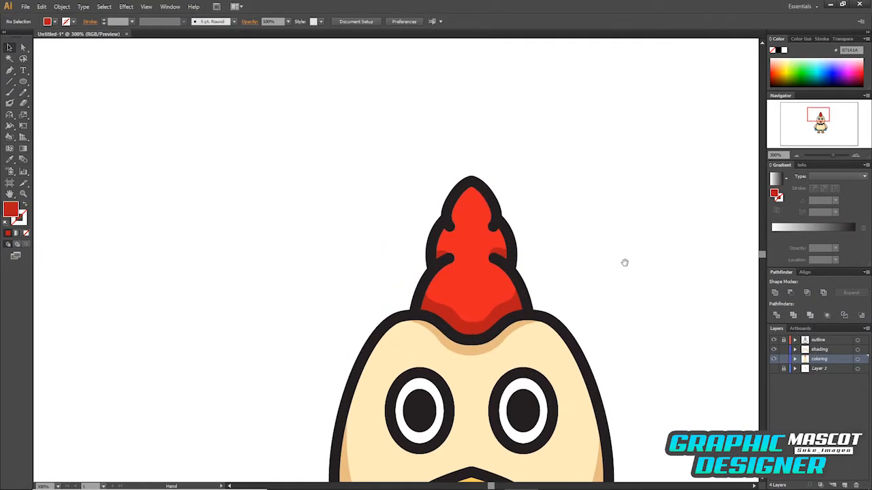
pyautogui.click(489, 227)
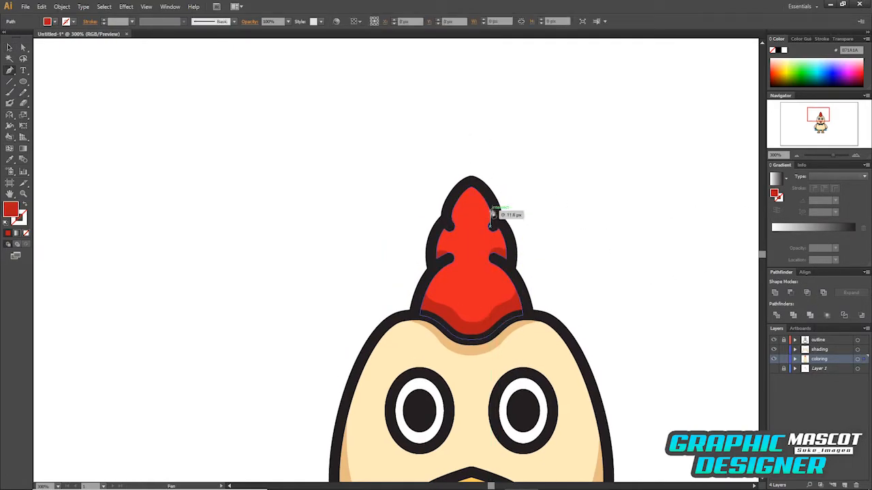
pyautogui.click(496, 178)
pyautogui.moveTo(516, 201); pyautogui.dragTo(516, 211)
pyautogui.click(489, 226)
pyautogui.press('v')
pyautogui.keyDown('shift'); pyautogui.click(476, 236); pyautogui.keyUp('shift')
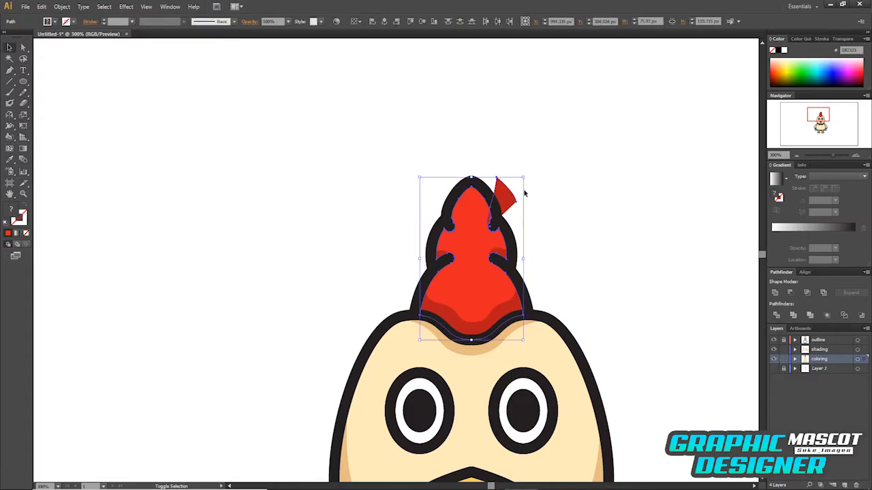
pyautogui.click(807, 292)
pyautogui.click(574, 181)
# Step: Draw a dark red shadow above the comb's upper left notch and trim it to the comb by intersection
pyautogui.press('p')
pyautogui.click(451, 227)
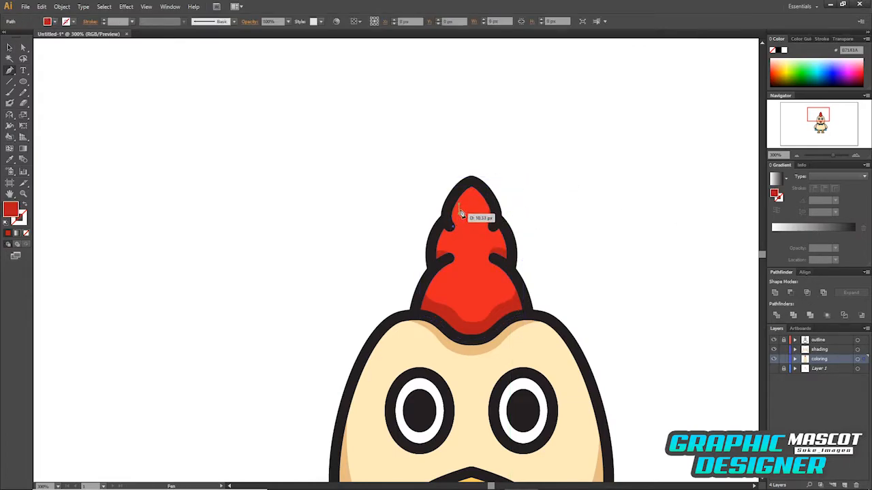
pyautogui.click(431, 209)
pyautogui.click(452, 226)
pyautogui.press('v')
pyautogui.click(478, 233)
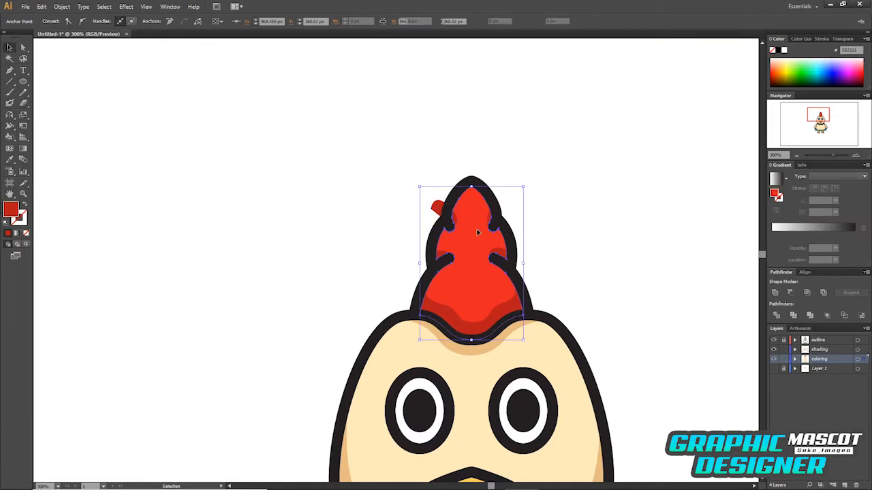
pyautogui.keyDown('shift'); pyautogui.click(454, 214); pyautogui.keyUp('shift')
pyautogui.click(806, 292)
pyautogui.moveTo(642, 341); pyautogui.dragTo(629, 261)
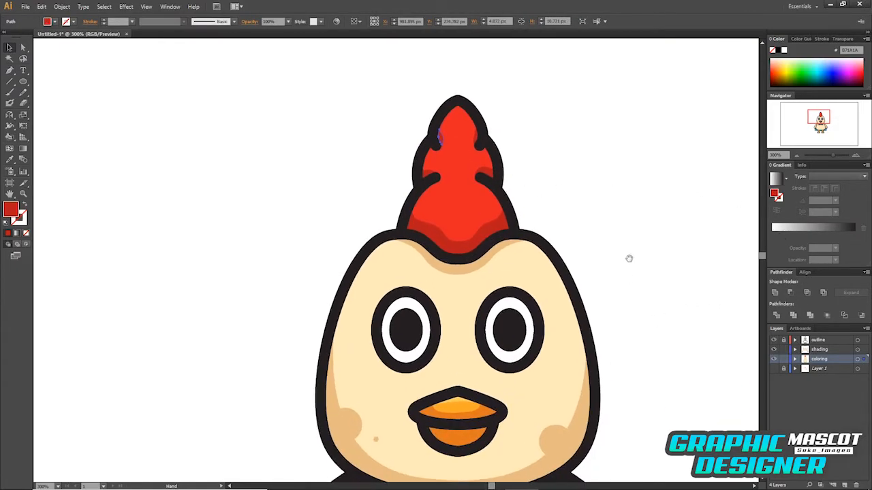
pyautogui.click(630, 263)
# Step: Set the fill to the lighter red FF5050 and add a trimmed highlight along the right edge of the comb's lower lobe
pyautogui.doubleClick(19, 208)
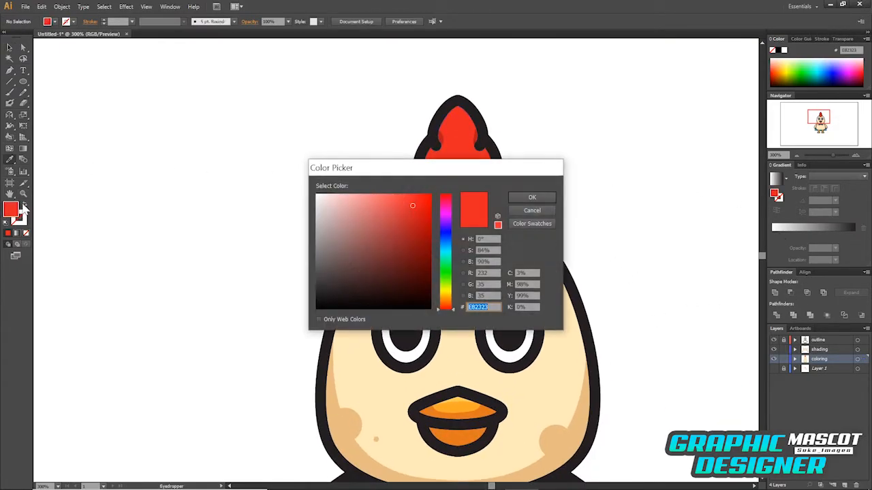
pyautogui.click(531, 197)
pyautogui.press('p')
pyautogui.click(474, 178)
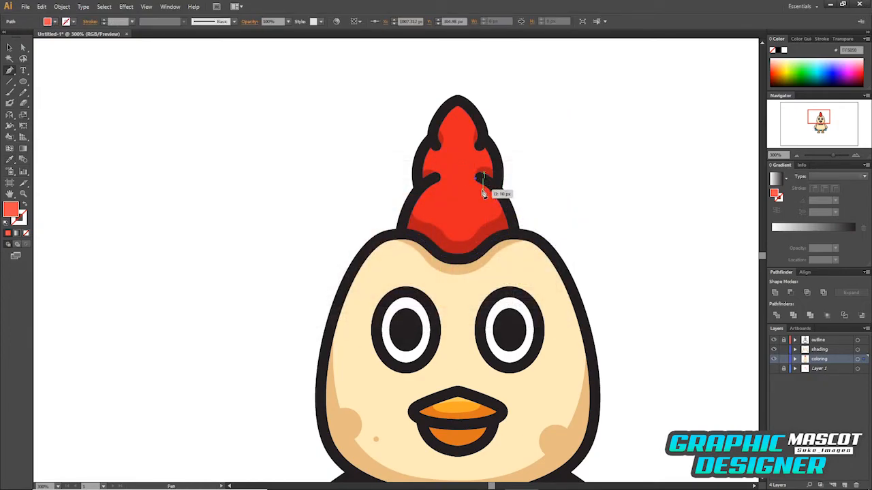
pyautogui.moveTo(491, 198); pyautogui.dragTo(493, 198)
pyautogui.click(512, 218)
pyautogui.click(498, 180)
pyautogui.click(475, 178)
pyautogui.press('v')
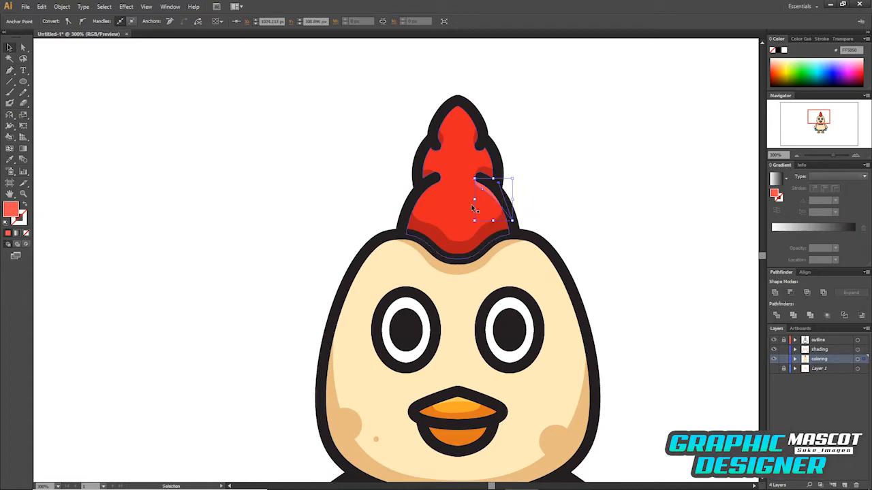
pyautogui.click(469, 200)
pyautogui.click(617, 239)
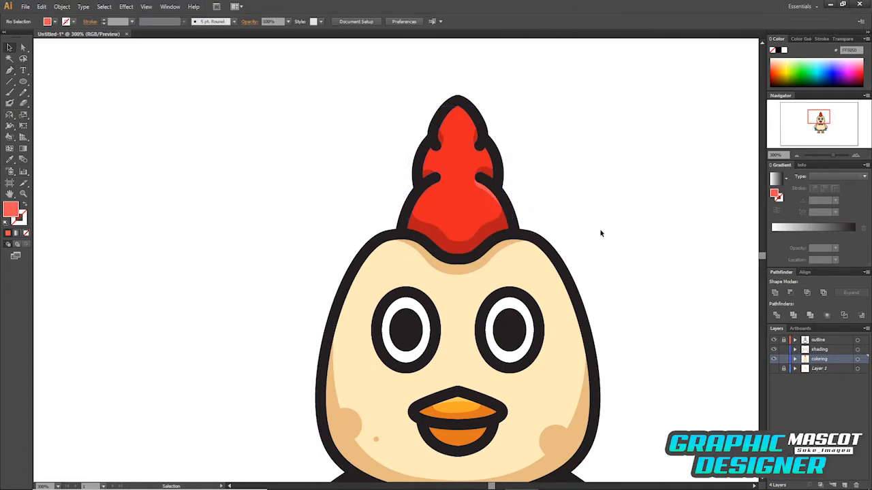
# Step: Draw a lighter red highlight along the left edge of the comb's lower lobe and intersect it with a copy of the comb
pyautogui.click(437, 179)
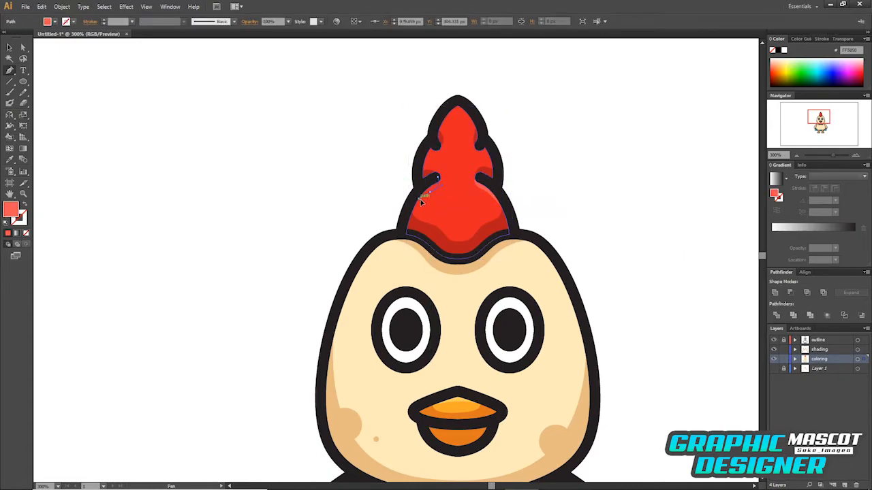
pyautogui.moveTo(420, 200); pyautogui.dragTo(416, 204)
pyautogui.click(407, 219)
pyautogui.click(420, 178)
pyautogui.click(437, 179)
pyautogui.press('v')
pyautogui.click(453, 202)
pyautogui.hotkey('ctrl', 'c')
pyautogui.hotkey('ctrl', 'f')
pyautogui.keyDown('shift'); pyautogui.click(433, 191); pyautogui.keyUp('shift')
pyautogui.click(808, 293)
pyautogui.click(670, 251)
# Step: Draw a lighter red highlight along the right edge of the comb's middle lobe and intersect it with a copy of the comb
pyautogui.moveTo(620, 205); pyautogui.dragTo(624, 213)
pyautogui.press('p')
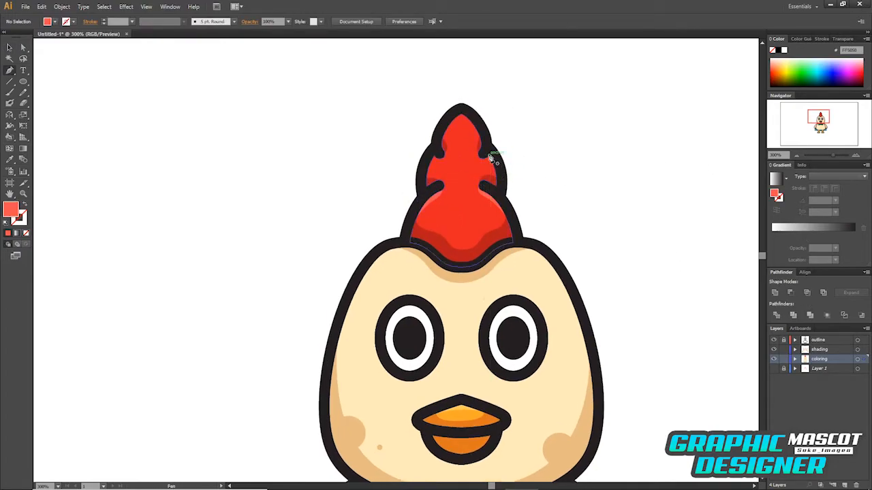
pyautogui.moveTo(498, 161); pyautogui.dragTo(500, 182)
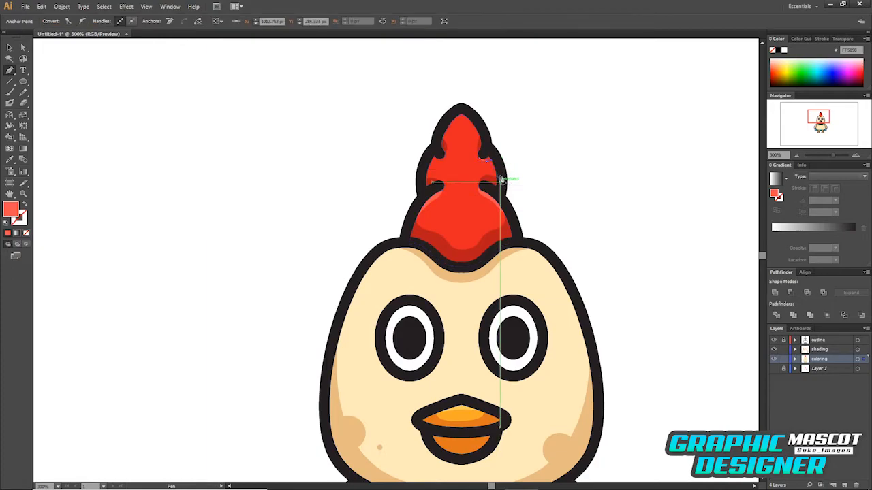
pyautogui.click(495, 143)
pyautogui.press('v')
pyautogui.click(479, 170)
pyautogui.hotkey('ctrl', 'c')
pyautogui.hotkey('ctrl', 'f')
pyautogui.keyDown('shift'); pyautogui.click(499, 142); pyautogui.keyUp('shift')
pyautogui.click(808, 293)
pyautogui.click(650, 243)
# Step: Draw a lighter red highlight along the left edge of the comb's middle lobe and intersect it with a copy of the comb
pyautogui.click(442, 156)
pyautogui.moveTo(438, 163); pyautogui.dragTo(433, 173)
pyautogui.click(421, 183)
pyautogui.click(431, 145)
pyautogui.press('v')
pyautogui.click(461, 170)
pyautogui.hotkey('ctrl', 'c')
pyautogui.hotkey('ctrl', 'f')
pyautogui.keyDown('shift'); pyautogui.click(437, 163); pyautogui.keyUp('shift')
pyautogui.click(808, 293)
pyautogui.click(657, 225)
# Step: Draw a lighter red highlight around the tip of the comb's top lobe and trim it to the comb by intersection
pyautogui.press('p')
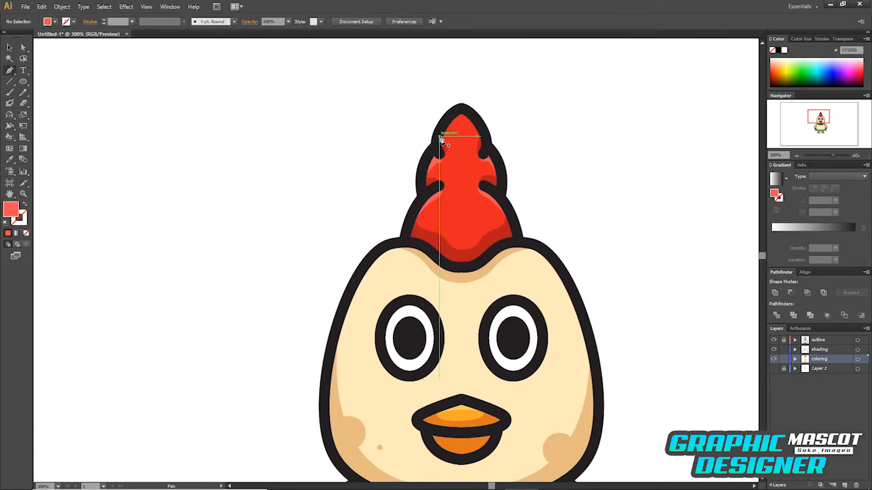
pyautogui.click(440, 136)
pyautogui.moveTo(462, 120); pyautogui.dragTo(476, 122)
pyautogui.click(439, 136)
pyautogui.press('v')
pyautogui.press('v')
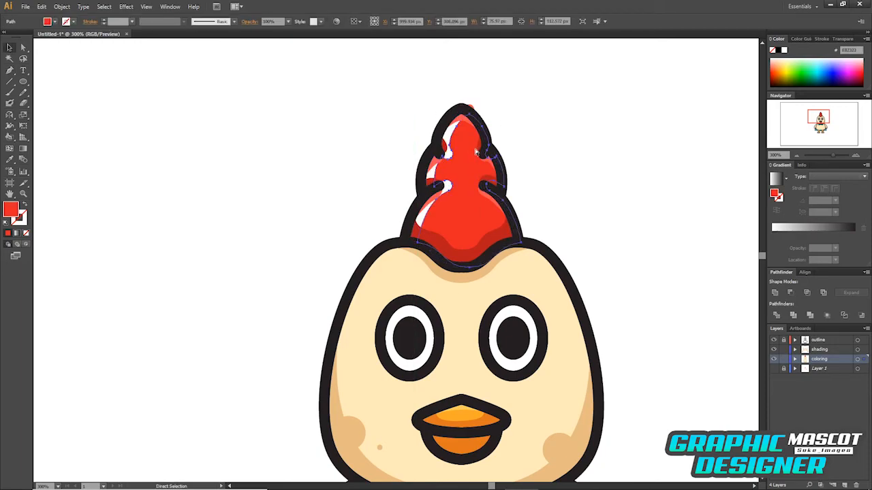
pyautogui.keyDown('shift'); pyautogui.click(461, 121); pyautogui.keyUp('shift')
pyautogui.click(807, 293)
pyautogui.click(596, 230)
# Step: Sample the scarf's blue and set the fill to the darker blue 00A4DD
pyautogui.moveTo(595, 232); pyautogui.dragTo(580, 179)
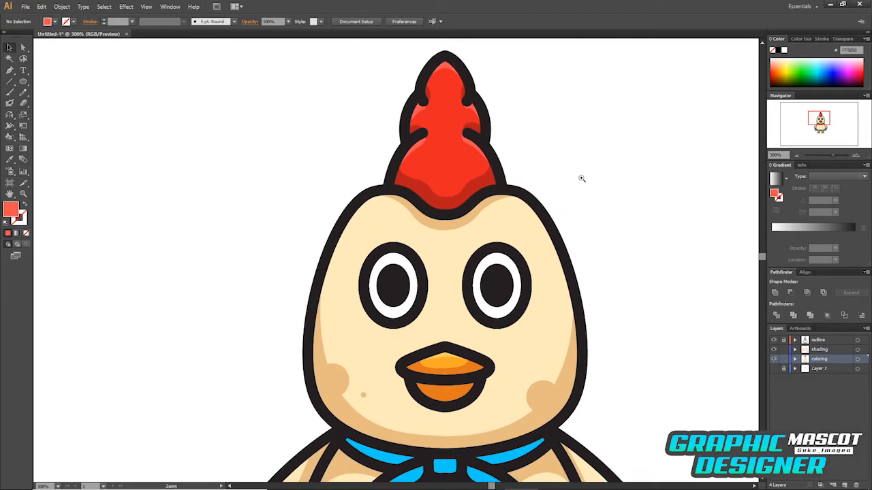
pyautogui.hotkey('ctrl', '-')
pyautogui.moveTo(533, 240); pyautogui.dragTo(535, 137)
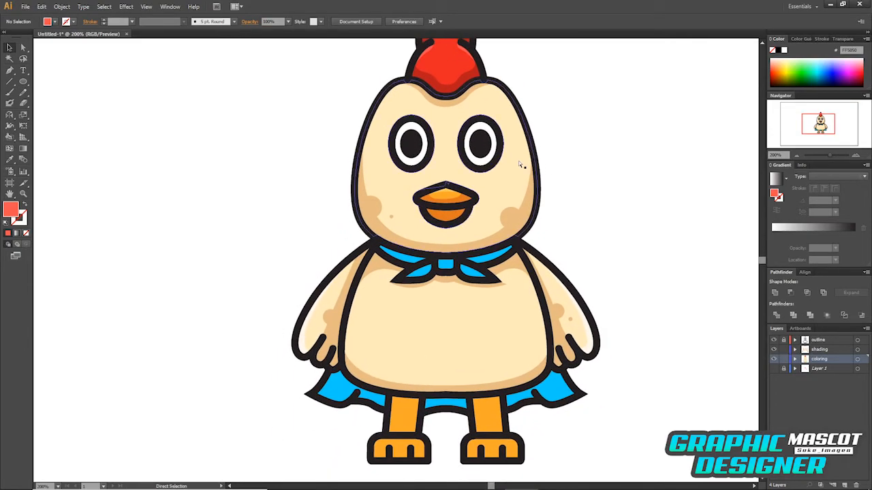
pyautogui.hotkey('ctrl', '+')
pyautogui.hotkey('ctrl', '+')
pyautogui.hotkey('ctrl', 'shift', 'a')
pyautogui.press('i')
pyautogui.doubleClick(13, 212)
pyautogui.click(430, 209)
pyautogui.moveTo(450, 248); pyautogui.dragTo(451, 246)
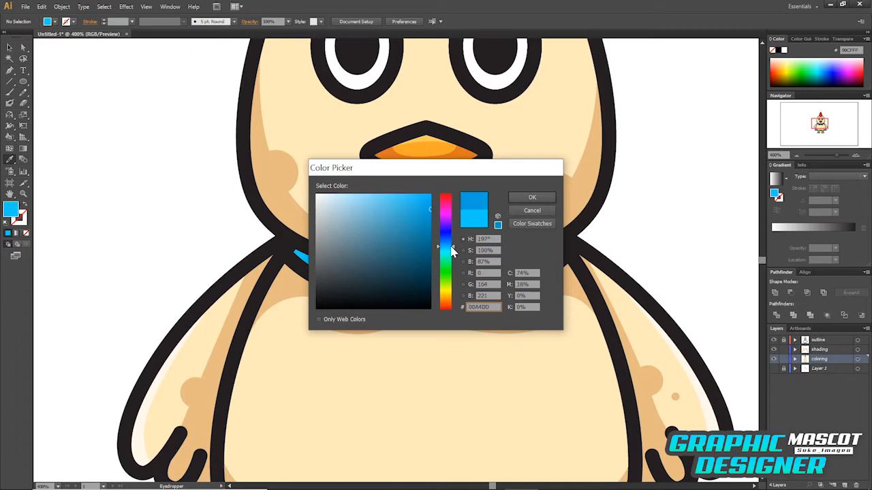
pyautogui.click(532, 197)
# Step: Draw a closed darker blue shadow shape over the scarf's knot with the Pen tool and trim it to the knot
pyautogui.press('p')
pyautogui.click(407, 292)
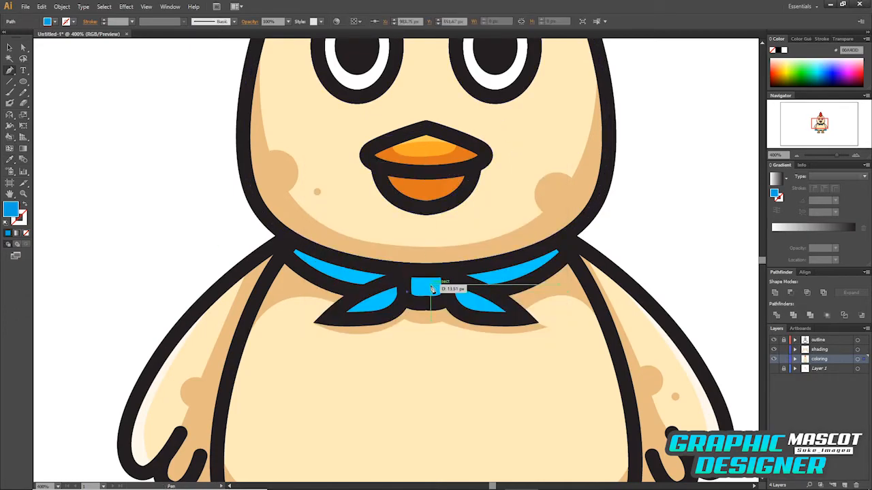
pyautogui.click(444, 307)
pyautogui.moveTo(446, 327); pyautogui.dragTo(447, 326)
pyautogui.click(446, 306)
pyautogui.click(451, 262)
pyautogui.click(407, 291)
pyautogui.press('v')
pyautogui.click(429, 292)
pyautogui.click(672, 243)
# Step: Draw a darker blue shadow shape over the scarf's right tail with the Pen tool and intersect it with a copy of the tail
pyautogui.press('p')
pyautogui.click(458, 288)
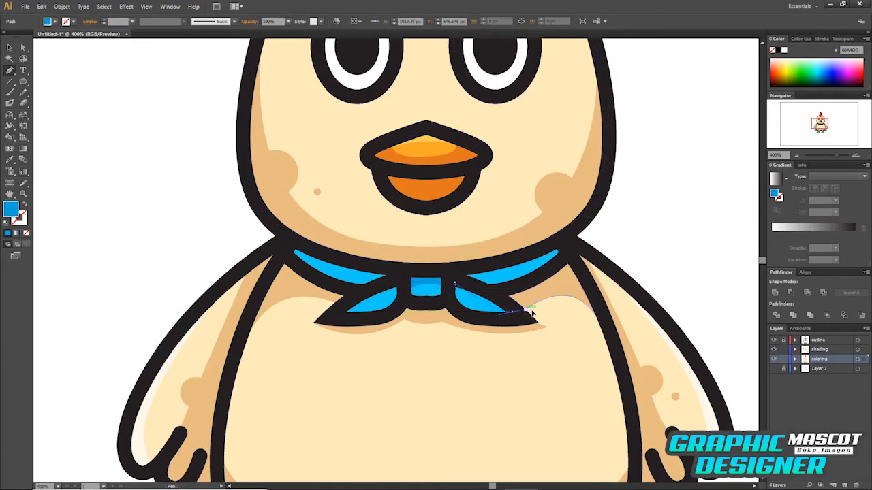
pyautogui.click(559, 316)
pyautogui.hotkey('ctrl', 'c')
pyautogui.hotkey('ctrl', 'f')
pyautogui.keyDown('shift'); pyautogui.click(492, 335); pyautogui.keyUp('shift')
pyautogui.click(808, 293)
pyautogui.click(700, 273)
# Step: Draw a closed darker blue shadow shape along the upper part of the scarf's right neck band with the Pen tool
pyautogui.press('p')
pyautogui.click(477, 282)
pyautogui.moveTo(566, 233); pyautogui.dragTo(579, 201)
pyautogui.moveTo(464, 259); pyautogui.dragTo(455, 274)
pyautogui.click(477, 283)
# Step: Trim the shadow to the scarf's right neck band by intersecting it with a copy of the band
pyautogui.press('v')
pyautogui.click(511, 280)
pyautogui.hotkey('ctrl', 'c')
pyautogui.hotkey('ctrl', 'f')
pyautogui.keyDown('shift'); pyautogui.click(521, 272); pyautogui.keyUp('shift')
pyautogui.click(807, 293)
pyautogui.click(700, 290)
pyautogui.moveTo(702, 290); pyautogui.dragTo(713, 291)
# Step: Draw a closed darker blue shadow shape over the lower part of the scarf's left tail with the Pen tool
pyautogui.press('p')
pyautogui.click(407, 285)
pyautogui.moveTo(353, 314); pyautogui.dragTo(300, 320)
pyautogui.click(348, 356)
pyautogui.moveTo(440, 295); pyautogui.dragTo(435, 276)
pyautogui.click(406, 285)
# Step: Trim the shadow to the scarf's left tail by intersecting it with a copy of the tail
pyautogui.press('v')
pyautogui.click(386, 301)
pyautogui.hotkey('ctrl', 'c')
pyautogui.hotkey('ctrl', 'f')
pyautogui.keyDown('shift'); pyautogui.click(400, 345); pyautogui.keyUp('shift')
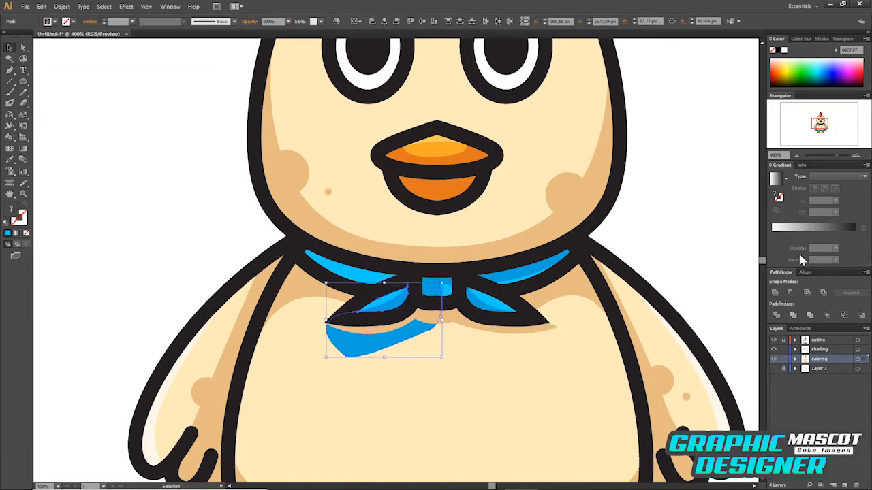
pyautogui.click(806, 292)
pyautogui.click(702, 288)
# Step: Draw a closed darker blue shadow shape along the scarf's left neck band with the Pen tool
pyautogui.press('p')
pyautogui.click(298, 253)
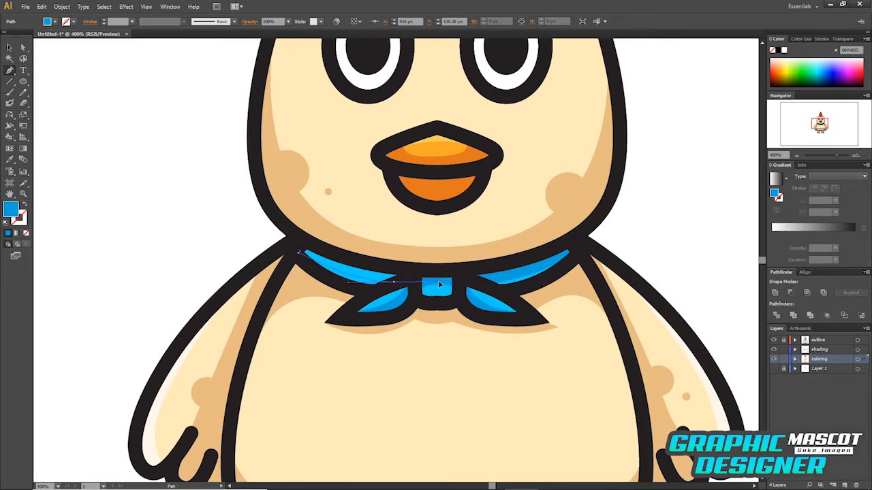
pyautogui.moveTo(439, 285); pyautogui.dragTo(438, 282)
pyautogui.click(414, 244)
pyautogui.click(298, 253)
# Step: Trim the shadow to the scarf's left neck band by intersecting it with a copy of the band
pyautogui.press('v')
pyautogui.click(370, 279)
pyautogui.hotkey('ctrl', 'c')
pyautogui.hotkey('ctrl', 'f')
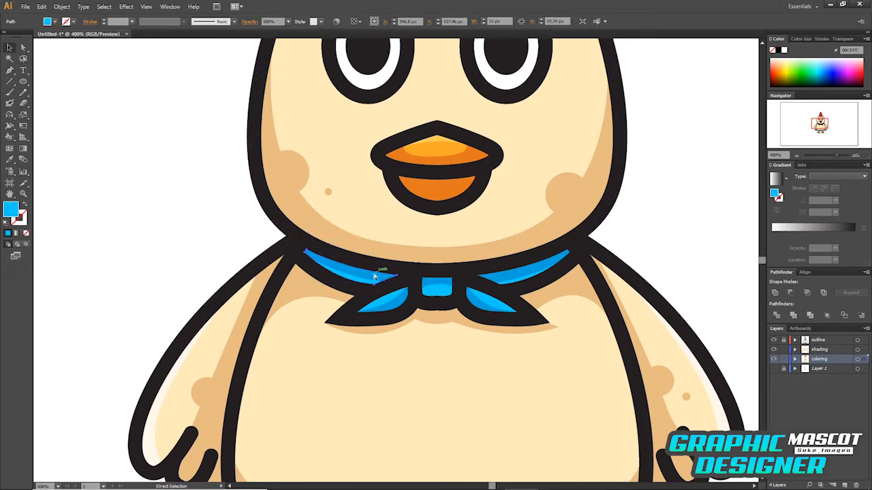
pyautogui.keyDown('ctrl'); pyautogui.click(376, 275); pyautogui.keyUp('ctrl')
pyautogui.click(807, 293)
pyautogui.click(695, 284)
# Step: Draw one closed darker blue shadow shape across the outer and inner folds of the cape's left side with the Pen tool
pyautogui.moveTo(650, 222); pyautogui.dragTo(627, 122)
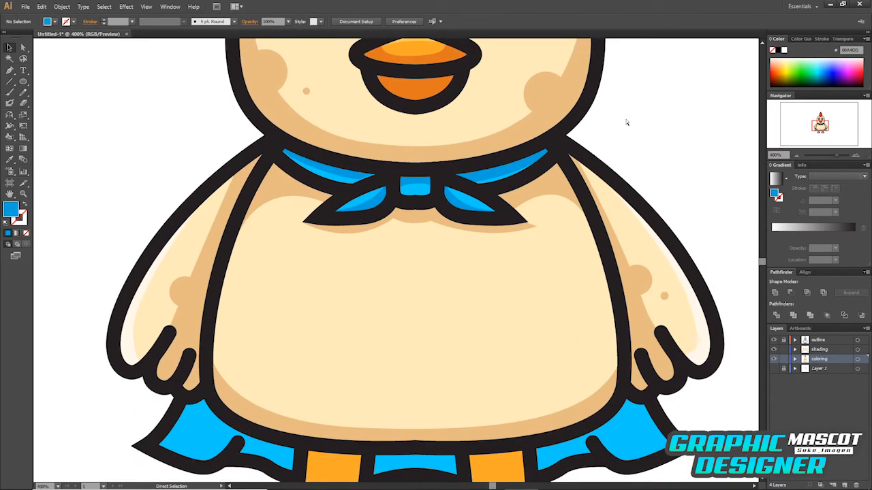
pyautogui.hotkey('ctrl', '-')
pyautogui.press('p')
pyautogui.click(211, 395)
pyautogui.moveTo(257, 396)
pyautogui.mouseDown()
pyautogui.moveTo(270, 380)
pyautogui.moveTo(295, 389)
pyautogui.moveTo(309, 352)
pyautogui.mouseUp()
pyautogui.click(273, 369)
pyautogui.click(304, 420)
pyautogui.moveTo(332, 381); pyautogui.dragTo(329, 443)
pyautogui.moveTo(280, 453); pyautogui.dragTo(231, 457)
pyautogui.moveTo(195, 410); pyautogui.dragTo(202, 382)
pyautogui.click(212, 395)
# Step: Trim the shadow to the outer fold of the cape's left side by intersection, keeping a copy of the shadow for the inner fold
pyautogui.press('v')
pyautogui.click(249, 381)
pyautogui.keyDown('shift'); pyautogui.click(274, 438); pyautogui.keyUp('shift')
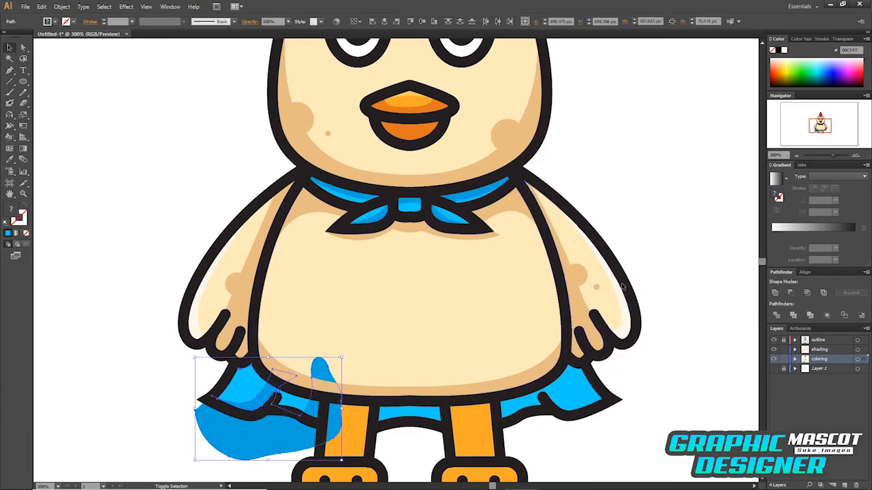
pyautogui.click(810, 291)
pyautogui.hotkey('ctrl', 'z')
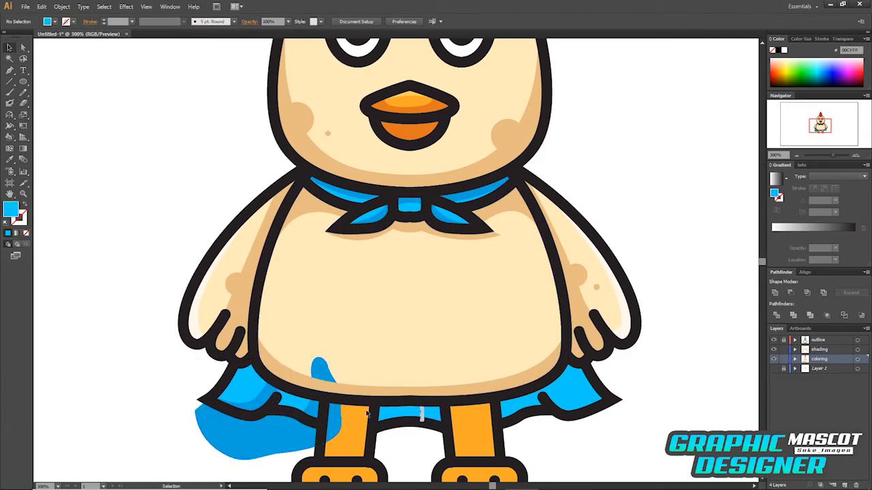
pyautogui.click(258, 423)
pyautogui.press('v')
pyautogui.keyDown('shift'); pyautogui.click(250, 388); pyautogui.keyUp('shift')
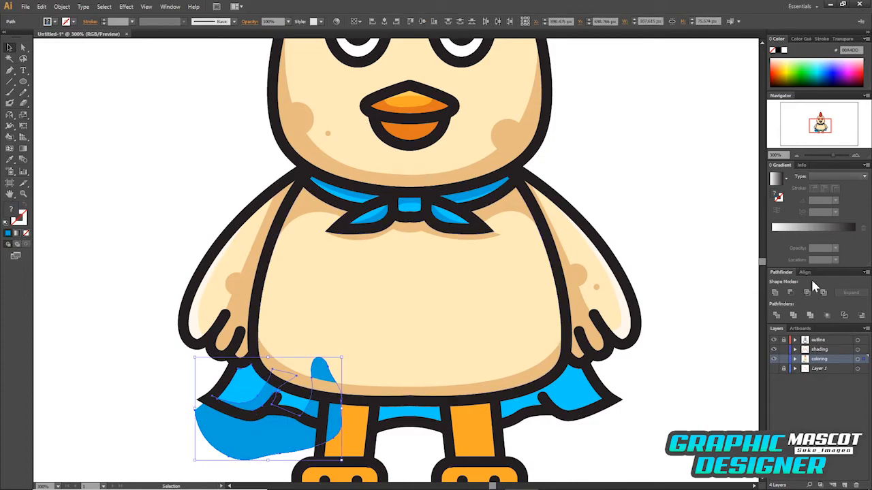
pyautogui.click(808, 292)
# Step: Intersect the remaining left cape shadow with a copy of the inner fold beside the left leg
pyautogui.click(300, 401)
pyautogui.hotkey('ctrl', 'c')
pyautogui.hotkey('ctrl', 'f')
pyautogui.keyDown('shift'); pyautogui.click(332, 422); pyautogui.keyUp('shift')
pyautogui.click(807, 292)
pyautogui.click(684, 399)
# Step: Draw one closed darker blue shadow shape across the outer and inner folds of the cape's right side with the Pen tool
pyautogui.press('p')
pyautogui.click(607, 400)
pyautogui.moveTo(560, 391); pyautogui.dragTo(533, 368)
pyautogui.click(530, 383)
pyautogui.click(557, 428)
pyautogui.moveTo(498, 416); pyautogui.dragTo(496, 371)
pyautogui.moveTo(485, 412); pyautogui.dragTo(487, 443)
pyautogui.click(492, 446)
pyautogui.click(585, 453)
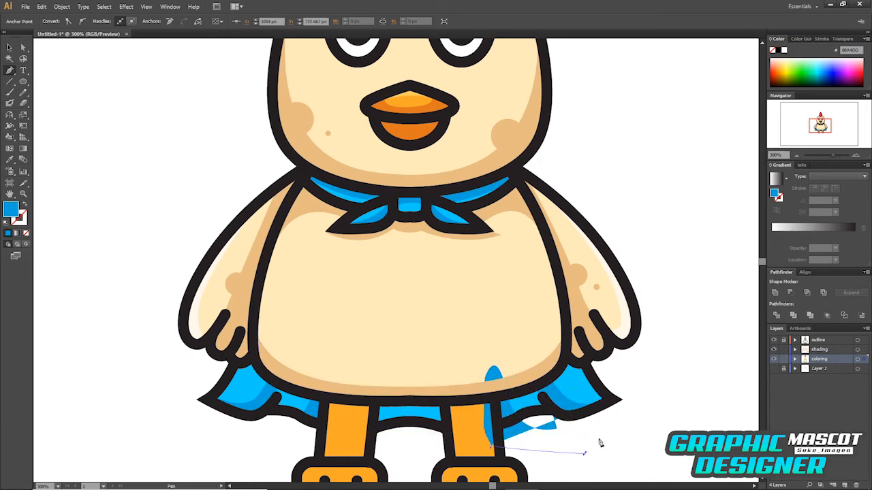
pyautogui.click(607, 400)
# Step: Duplicate the right cape shadow and trim it to both the inner and the outer fold by intersection
pyautogui.press('v')
pyautogui.click(579, 387)
pyautogui.hotkey('ctrl', 'c')
pyautogui.click(574, 431)
pyautogui.hotkey('ctrl', 'c')
pyautogui.keyDown('shift'); pyautogui.click(529, 405); pyautogui.keyUp('shift')
pyautogui.click(809, 293)
pyautogui.click(579, 387)
pyautogui.keyDown('shift'); pyautogui.click(579, 444); pyautogui.keyUp('shift')
pyautogui.click(807, 293)
pyautogui.click(685, 352)
# Step: Shade the cape's middle section between the legs with the darker blue 00A4DD
pyautogui.moveTo(642, 391); pyautogui.dragTo(660, 389)
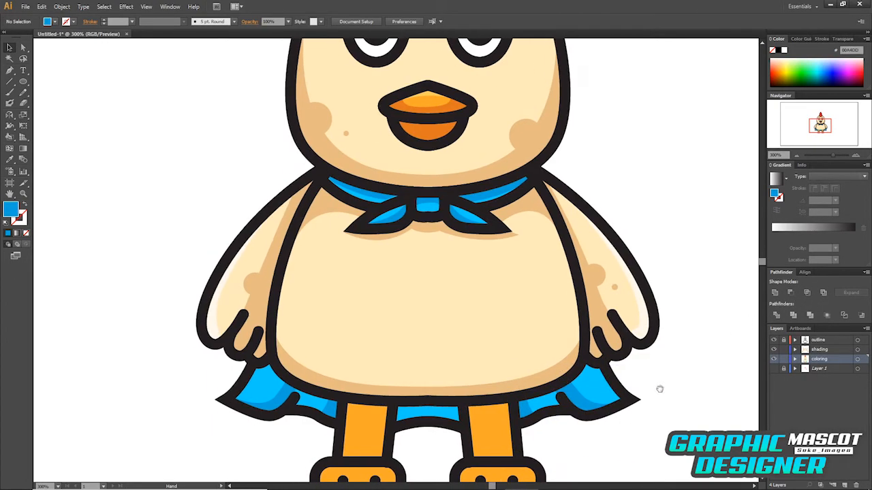
pyautogui.click(429, 412)
pyautogui.click(577, 443)
pyautogui.moveTo(694, 397); pyautogui.dragTo(681, 413)
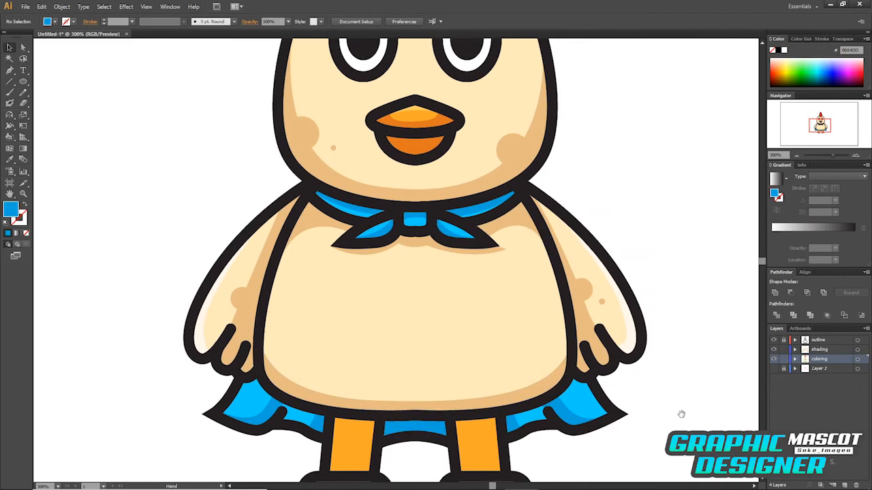
# Step: Sample the beak's darker orange and draw a closed shadow shape over the left and lower part of the right leg
pyautogui.moveTo(676, 370); pyautogui.dragTo(678, 372)
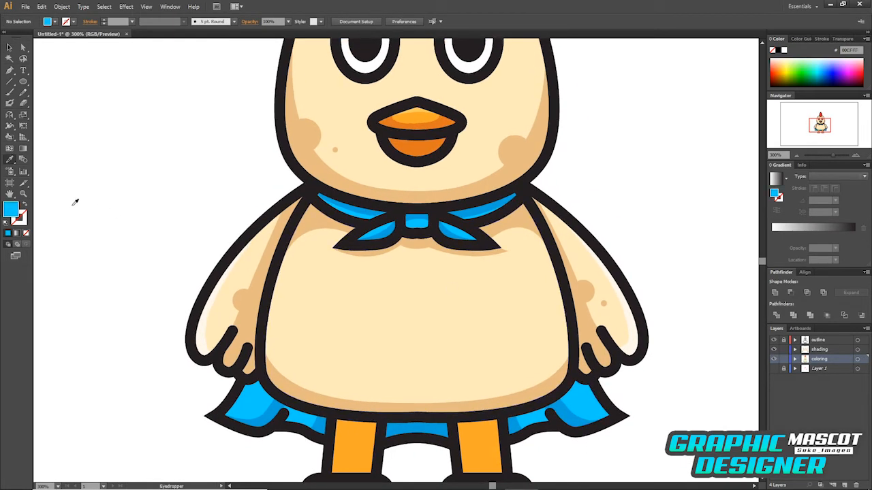
pyautogui.moveTo(498, 239); pyautogui.dragTo(522, 284)
pyautogui.click(450, 194)
pyautogui.moveTo(502, 392); pyautogui.dragTo(528, 233)
pyautogui.press('p')
pyautogui.click(523, 309)
pyautogui.moveTo(553, 356); pyautogui.dragTo(593, 357)
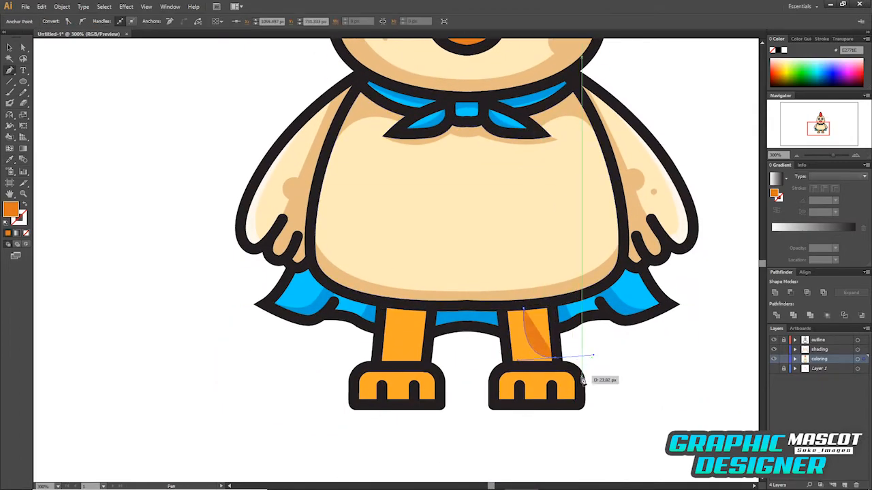
pyautogui.click(583, 375)
pyautogui.moveTo(528, 389); pyautogui.dragTo(509, 391)
pyautogui.moveTo(484, 384); pyautogui.dragTo(483, 332)
pyautogui.click(523, 308)
# Step: Trim the darker orange shadow to the right leg by intersecting it with a copy of the leg
pyautogui.press('v')
pyautogui.click(537, 332)
pyautogui.hotkey('ctrl', 'f')
pyautogui.keyDown('shift'); pyautogui.click(529, 357); pyautogui.keyUp('shift')
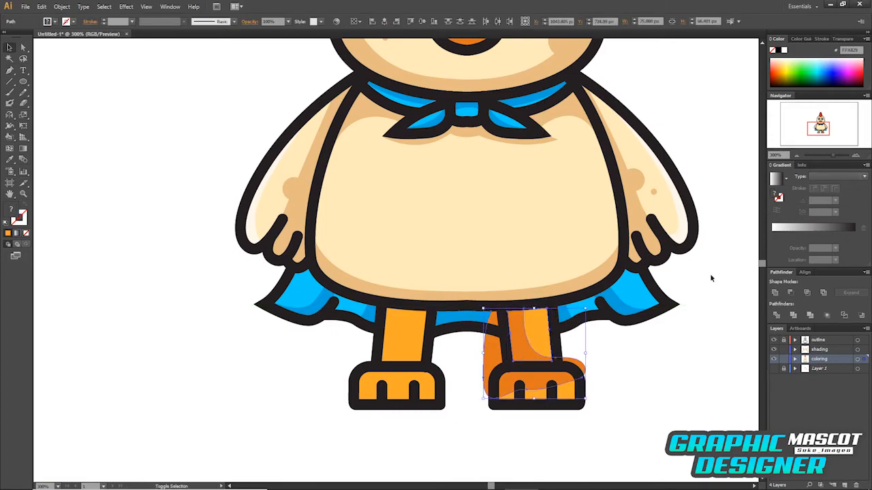
pyautogui.click(806, 292)
pyautogui.click(647, 349)
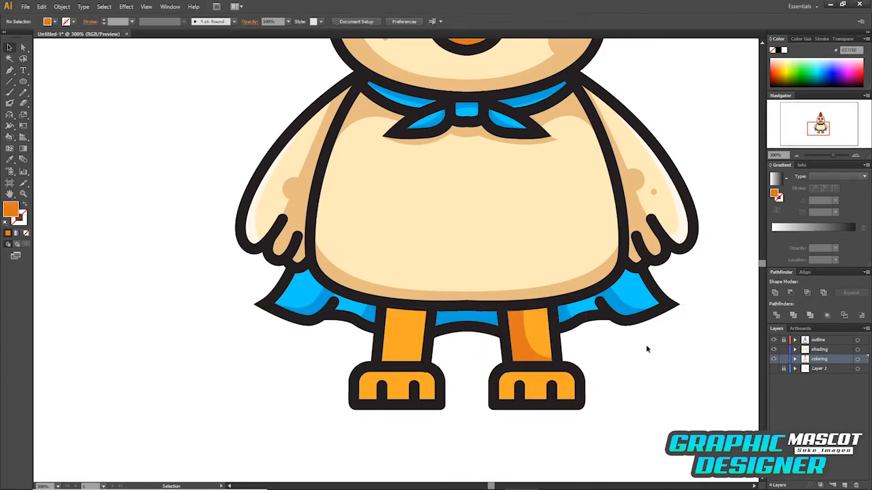
# Step: Draw a darker orange shadow shape around the left and lower edges of the right foot and trim it to the foot by intersection
pyautogui.click(509, 370)
pyautogui.moveTo(603, 391); pyautogui.dragTo(603, 389)
pyautogui.click(607, 386)
pyautogui.moveTo(538, 438); pyautogui.dragTo(466, 439)
pyautogui.moveTo(477, 420); pyautogui.dragTo(527, 375)
pyautogui.press('v')
pyautogui.click(570, 378)
pyautogui.keyDown('shift'); pyautogui.click(564, 420); pyautogui.keyUp('shift')
pyautogui.click(806, 293)
pyautogui.click(681, 360)
# Step: Draw a closed darker orange shadow shape over the right and lower part of the left leg with the Pen tool
pyautogui.scroll(1, 667, 355)
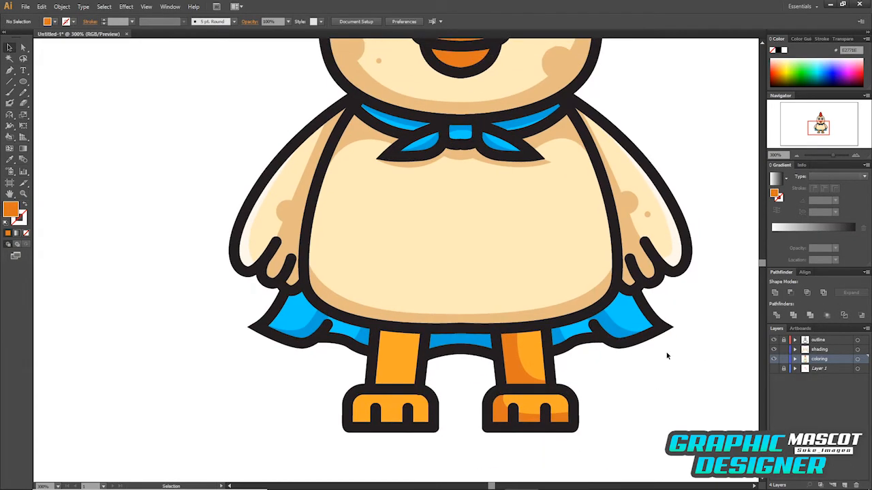
pyautogui.press('p')
pyautogui.click(401, 327)
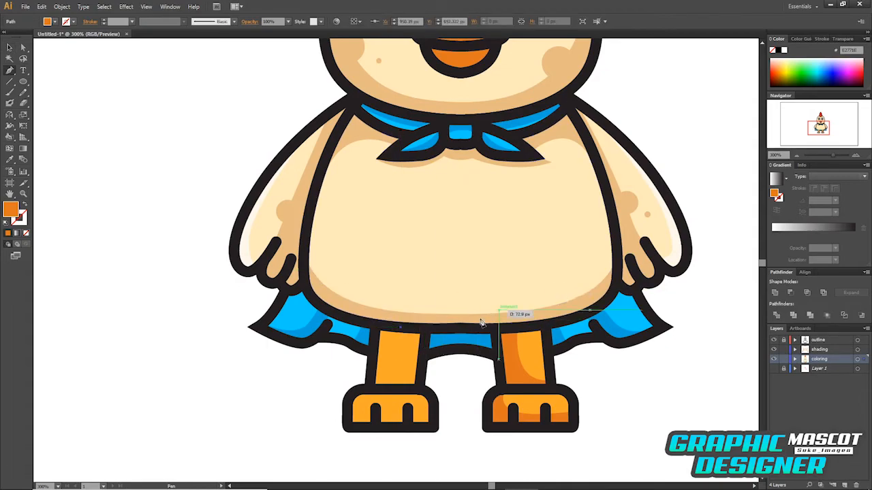
pyautogui.click(370, 382)
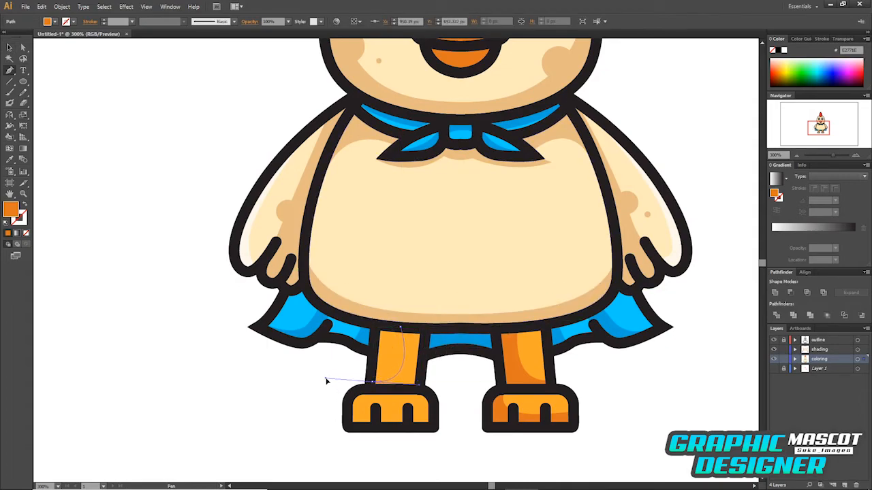
pyautogui.moveTo(328, 380); pyautogui.dragTo(328, 379)
pyautogui.click(343, 411)
pyautogui.click(406, 418)
pyautogui.click(447, 351)
pyautogui.click(442, 323)
pyautogui.click(401, 327)
# Step: Trim the darker orange shadow to the left leg by intersecting it with the leg shape
pyautogui.press('v')
pyautogui.click(389, 359)
pyautogui.keyDown('shift'); pyautogui.click(437, 369); pyautogui.keyUp('shift')
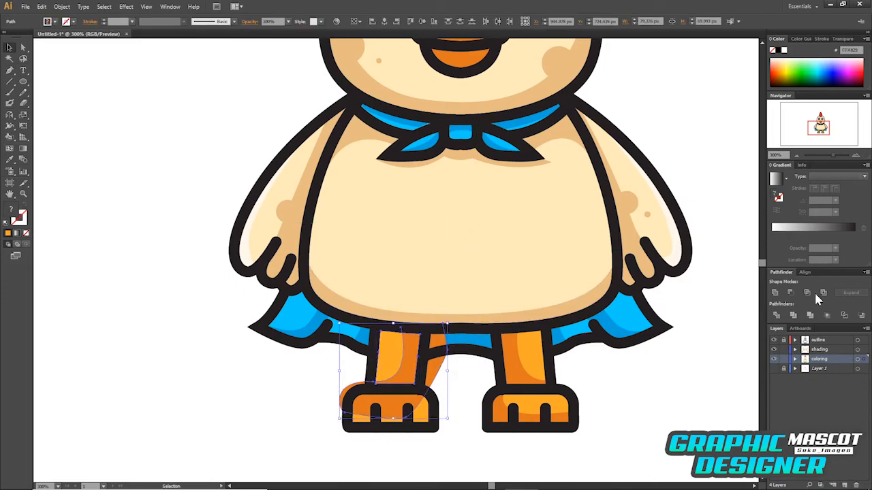
pyautogui.doubleClick(806, 292)
pyautogui.click(516, 267)
pyautogui.click(608, 372)
# Step: Draw a closed darker orange shadow shape over the lower and right part of the left foot with the Pen tool
pyautogui.press('p')
pyautogui.moveTo(411, 391); pyautogui.dragTo(347, 385)
pyautogui.hotkey('ctrl', 'z')
pyautogui.hotkey('ctrl', 'z')
pyautogui.click(417, 390)
pyautogui.click(340, 451)
pyautogui.click(361, 453)
pyautogui.moveTo(446, 445); pyautogui.dragTo(454, 440)
pyautogui.click(454, 413)
pyautogui.click(416, 390)
# Step: Trim the darker orange shadow to the left foot by intersecting it with a copy of the foot
pyautogui.press('v')
pyautogui.click(399, 405)
pyautogui.hotkey('ctrl', 'c')
pyautogui.hotkey('ctrl', 'f')
pyautogui.keyDown('shift'); pyautogui.click(452, 427); pyautogui.keyUp('shift')
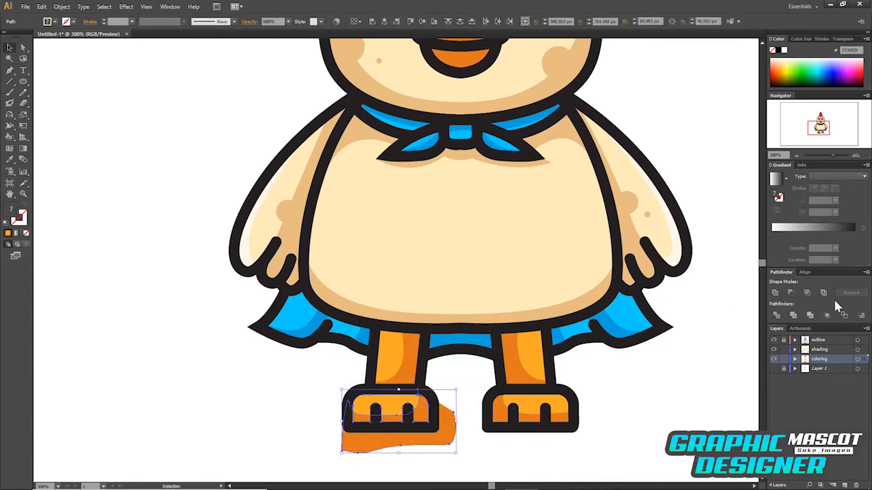
pyautogui.click(807, 293)
pyautogui.click(710, 370)
# Step: Sample the beak's light orange highlight colour and draw a closed highlight shape over the upper right corner of the right foot
pyautogui.moveTo(689, 318); pyautogui.dragTo(678, 387)
pyautogui.press('i')
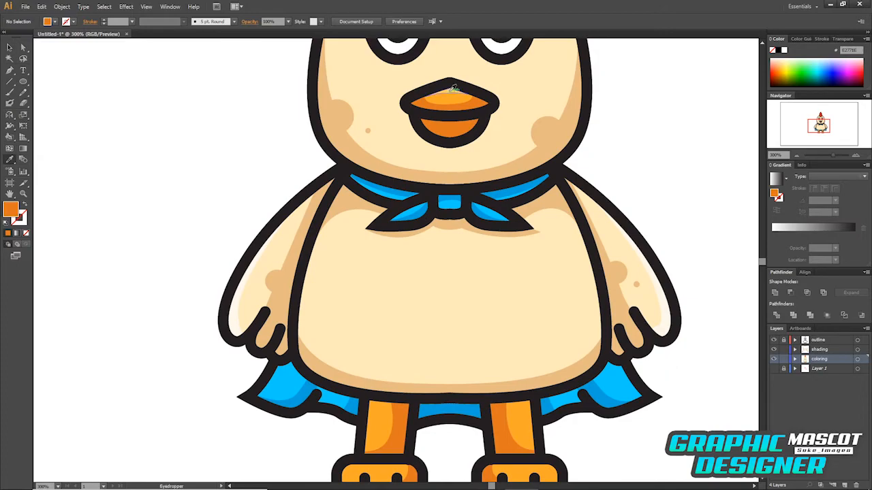
pyautogui.click(446, 97)
pyautogui.moveTo(560, 221); pyautogui.dragTo(565, 191)
pyautogui.press('p')
pyautogui.moveTo(550, 377); pyautogui.dragTo(554, 351)
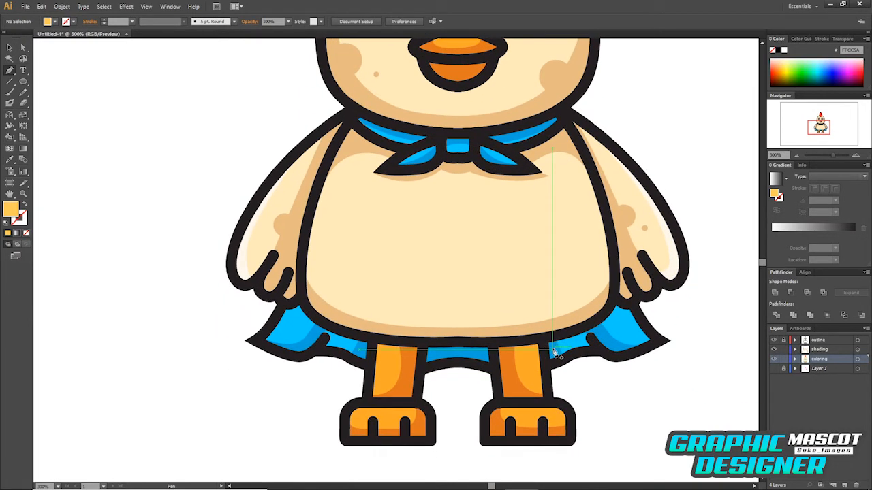
pyautogui.click(510, 406)
pyautogui.click(572, 440)
pyautogui.moveTo(575, 458); pyautogui.dragTo(575, 459)
pyautogui.click(585, 413)
pyautogui.click(575, 388)
pyautogui.click(510, 406)
# Step: Trim the light orange highlight to the right foot by intersecting it with the foot shape
pyautogui.press('v')
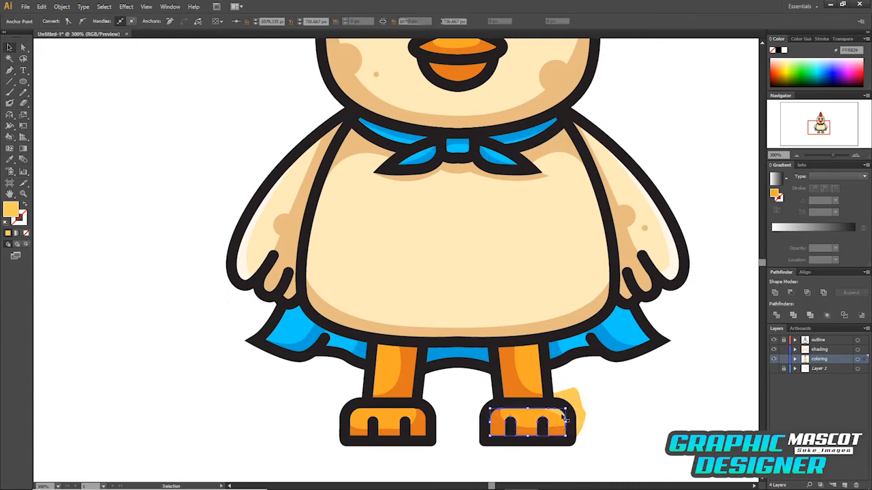
pyautogui.click(560, 419)
pyautogui.keyDown('shift'); pyautogui.click(581, 415); pyautogui.keyUp('shift')
pyautogui.click(806, 292)
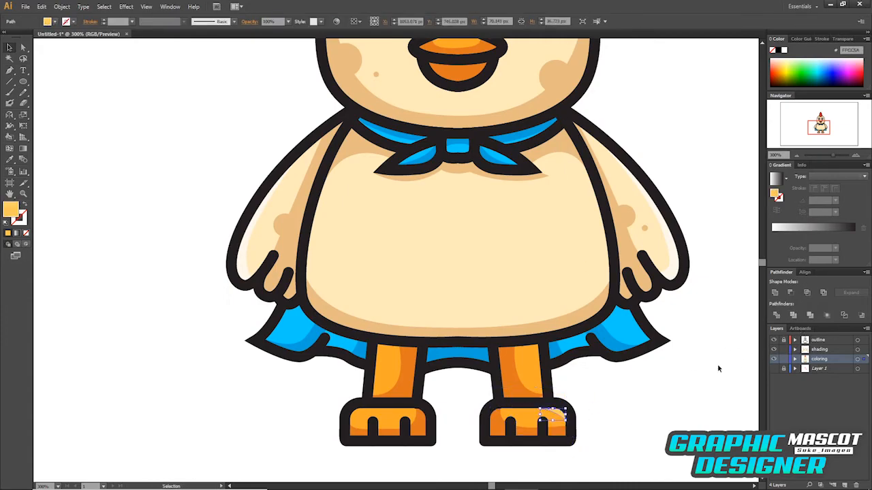
pyautogui.click(654, 373)
# Step: Draw a closed light orange highlight shape over the upper left edge of the left foot with the Pen tool
pyautogui.hscroll(-1, 577, 378)
pyautogui.press('p')
pyautogui.click(352, 423)
pyautogui.moveTo(385, 404); pyautogui.dragTo(411, 407)
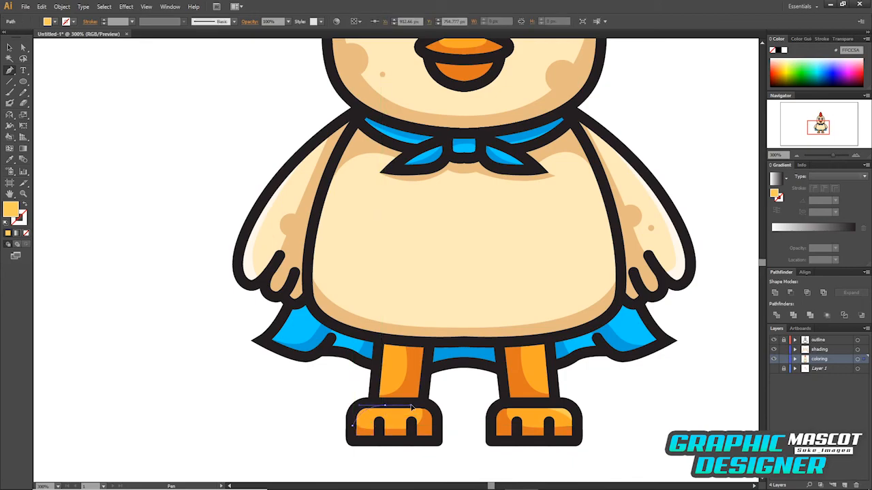
pyautogui.moveTo(348, 404); pyautogui.dragTo(339, 412)
pyautogui.click(336, 414)
pyautogui.click(352, 426)
# Step: Trim the light orange highlight to the left foot by intersecting it with the foot shape
pyautogui.press('v')
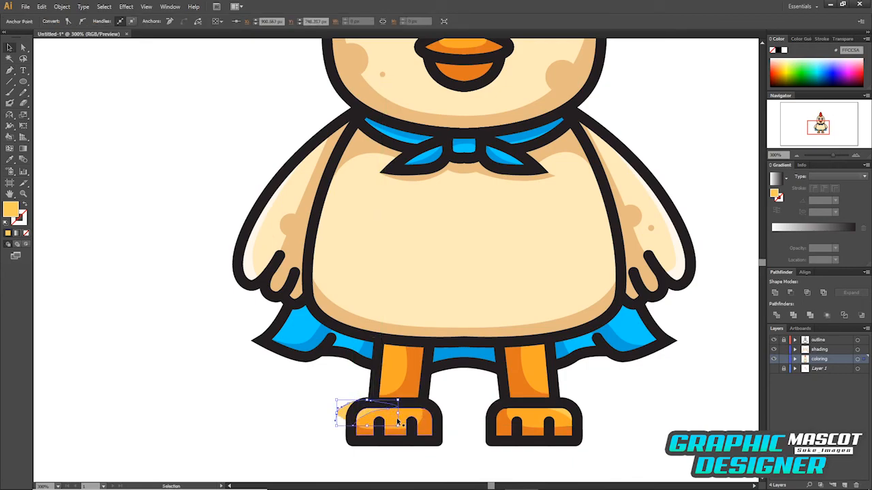
pyautogui.click(400, 420)
pyautogui.keyDown('shift'); pyautogui.click(370, 408); pyautogui.keyUp('shift')
pyautogui.click(808, 293)
pyautogui.click(702, 370)
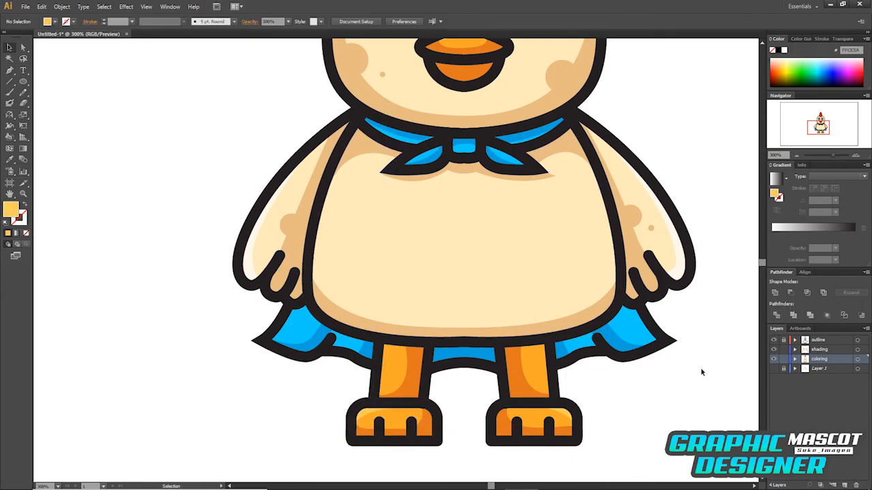
# Step: Draw a narrow closed light orange highlight shape along the right edge of the right leg with the Pen tool
pyautogui.hscroll(-1, 694, 370)
pyautogui.press('p')
pyautogui.click(547, 347)
pyautogui.hotkey('ctrl', 'z')
pyautogui.click(536, 345)
pyautogui.click(548, 347)
pyautogui.moveTo(569, 413); pyautogui.dragTo(569, 414)
pyautogui.click(571, 362)
pyautogui.click(561, 330)
pyautogui.click(548, 346)
# Step: Trim the light orange highlight to the right leg by intersecting it with the leg shape
pyautogui.press('v')
pyautogui.click(543, 368)
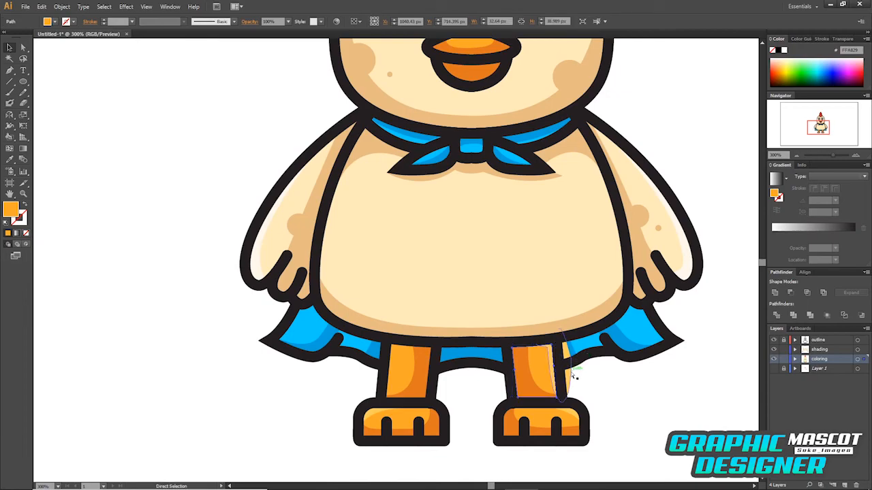
pyautogui.keyDown('shift'); pyautogui.click(570, 377); pyautogui.keyUp('shift')
pyautogui.click(808, 294)
pyautogui.click(668, 379)
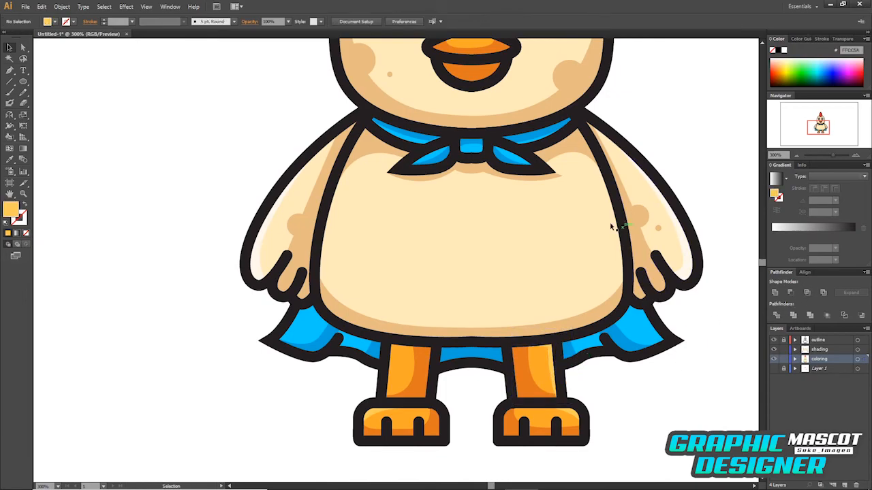
# Step: Draw a closed light orange highlight shape along the left edge of the left leg with the Pen tool
pyautogui.press('p')
pyautogui.click(401, 347)
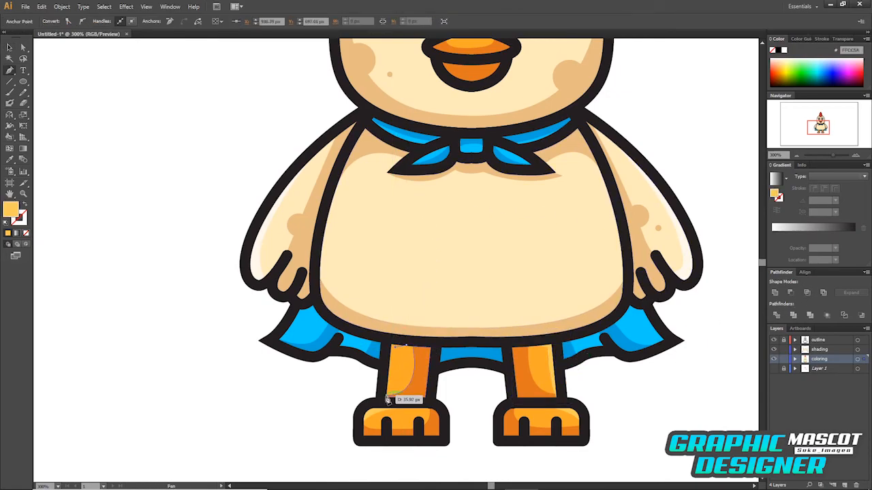
pyautogui.moveTo(383, 410); pyautogui.dragTo(383, 413)
pyautogui.click(374, 375)
pyautogui.click(386, 326)
pyautogui.click(412, 315)
pyautogui.click(395, 346)
# Step: Trim the light orange highlight to the left leg by intersecting it with the leg shape
pyautogui.press('v')
pyautogui.click(403, 363)
pyautogui.keyDown('shift'); pyautogui.click(397, 350); pyautogui.keyUp('shift')
pyautogui.click(810, 294)
pyautogui.click(694, 327)
pyautogui.hotkey('ctrl', '-')
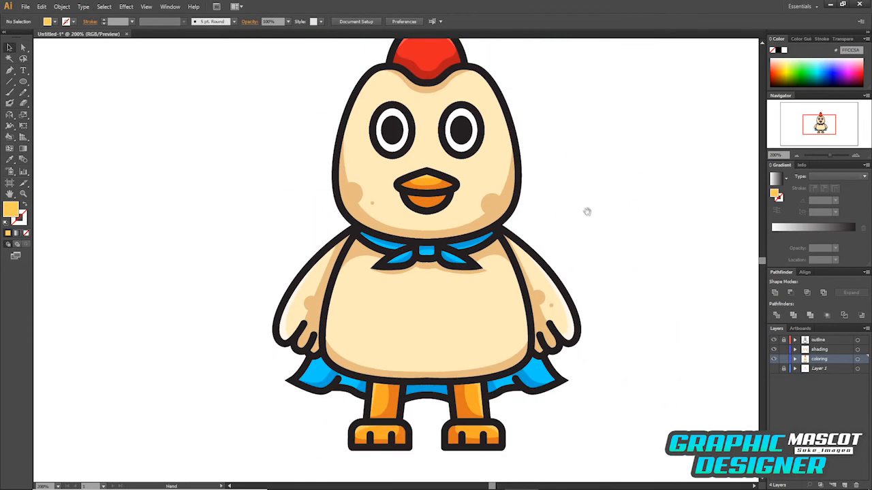
pyautogui.scroll(1, 585, 232)
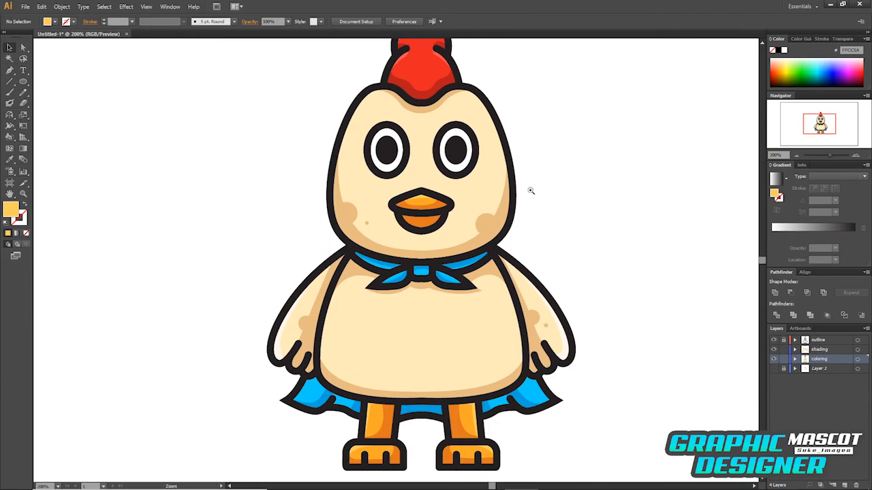
pyautogui.hotkey('ctrl', '-')
pyautogui.moveTo(578, 218); pyautogui.dragTo(595, 253)
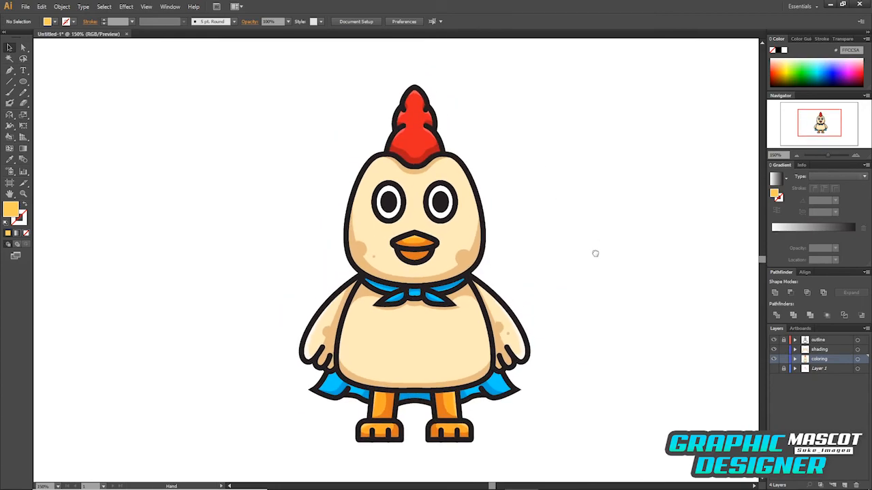
pyautogui.click(833, 348)
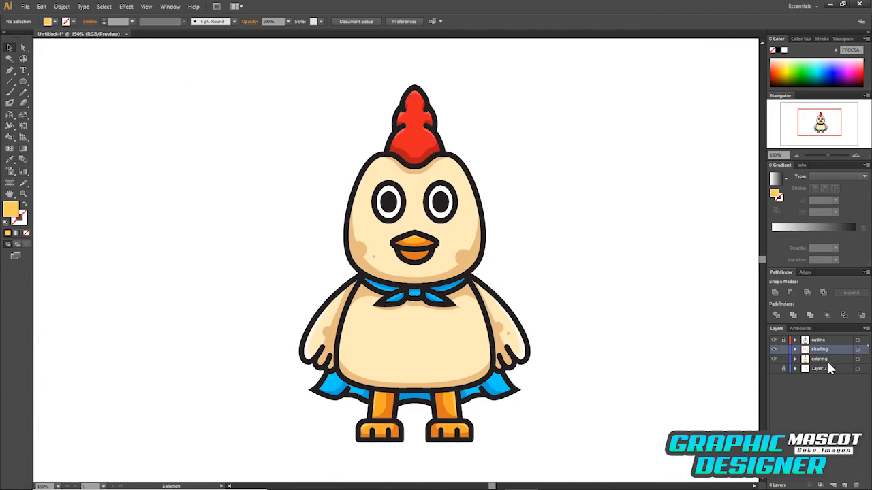
pyautogui.click(829, 359)
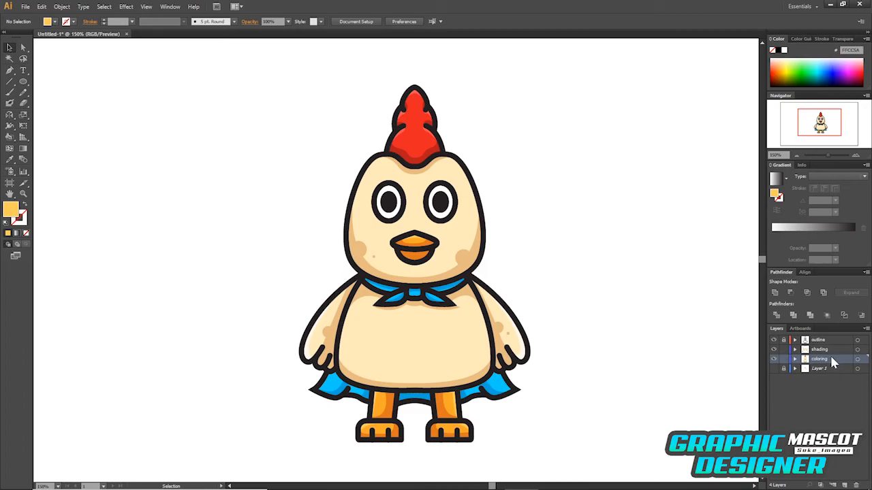
pyautogui.moveTo(683, 402); pyautogui.dragTo(683, 416)
# Step: Add a layer above the outline layer and draw a white circle about 8 px wide on the upper right of the right pupil
pyautogui.click(827, 339)
pyautogui.click(842, 485)
pyautogui.press('i')
pyautogui.hotkey('ctrl', '=')
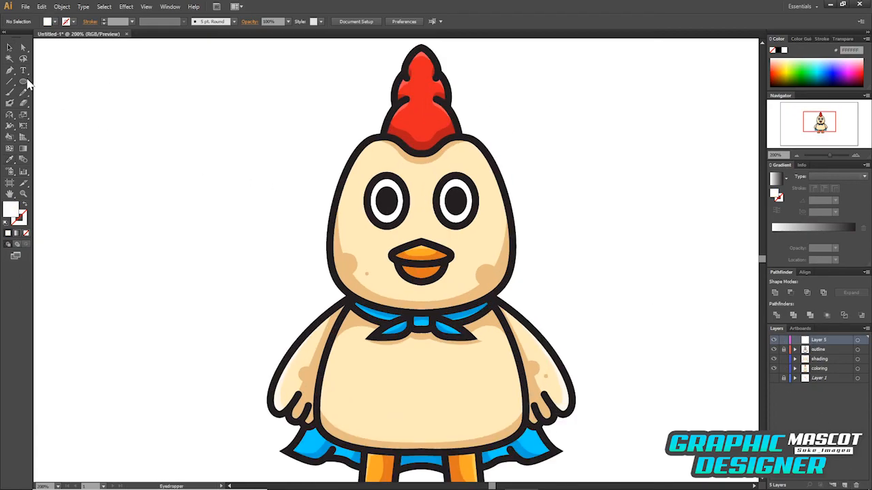
pyautogui.moveTo(460, 188); pyautogui.dragTo(466, 194)
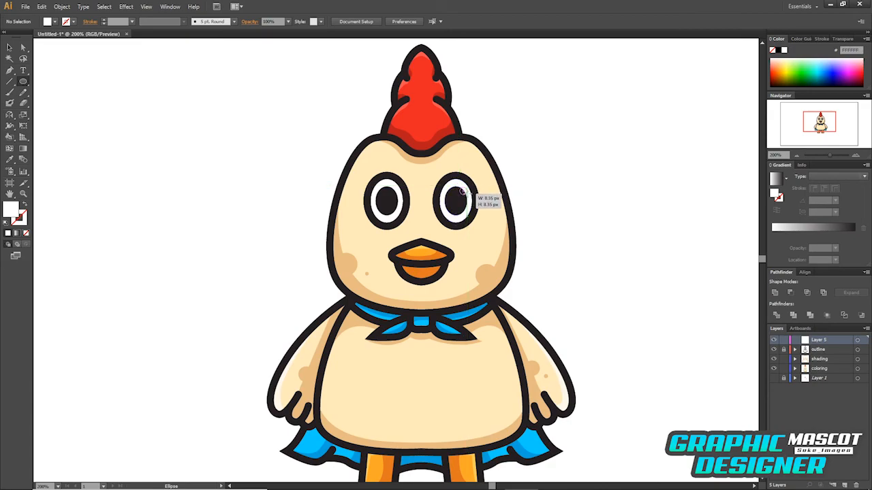
pyautogui.press('v')
pyautogui.click(549, 171)
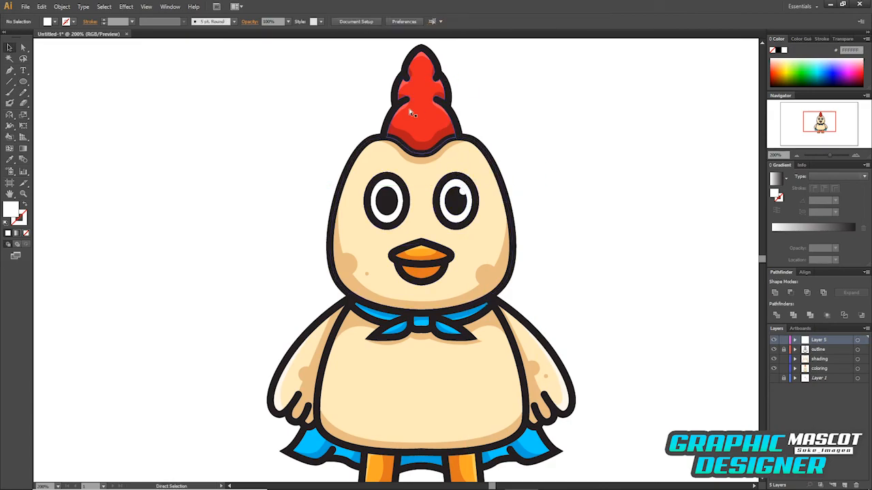
# Step: Place a smaller copy of the white highlight circle on the lower left edge of the right pupil
pyautogui.hotkey('ctrl', '=')
pyautogui.click(499, 178)
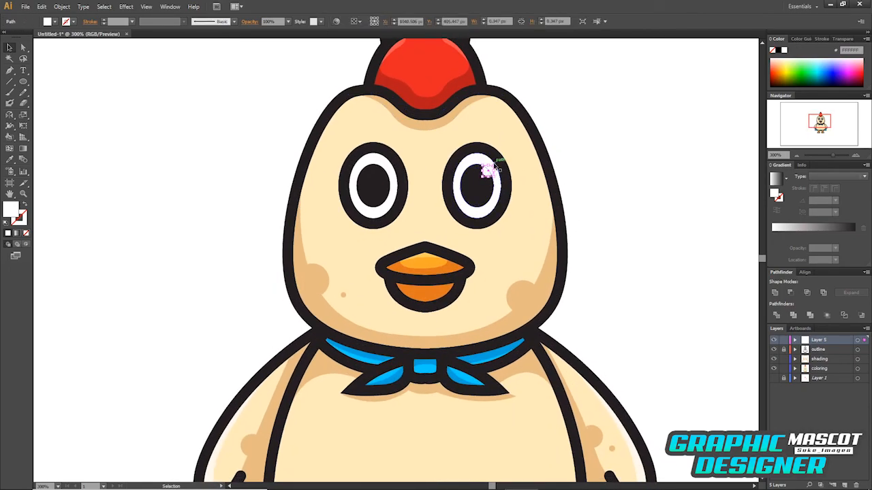
pyautogui.keyDown('shift'); pyautogui.click(490, 169); pyautogui.keyUp('shift')
pyautogui.click(516, 156)
pyautogui.click(489, 170)
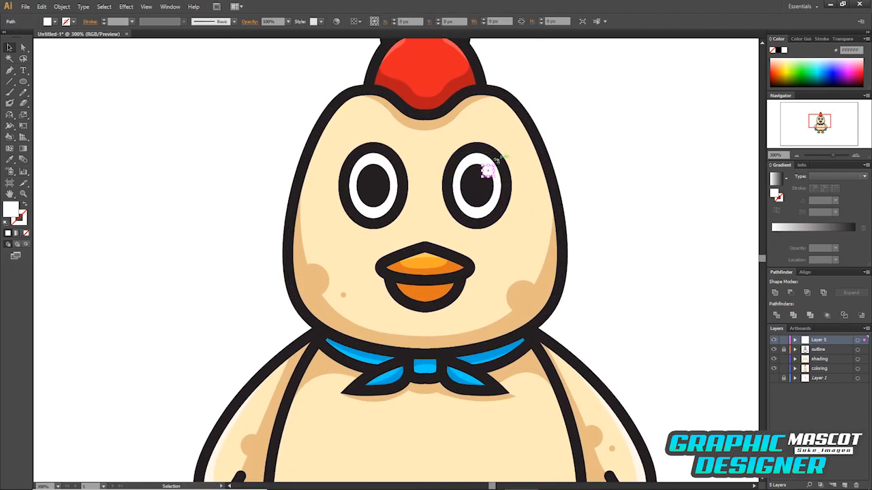
pyautogui.moveTo(496, 164); pyautogui.dragTo(472, 194)
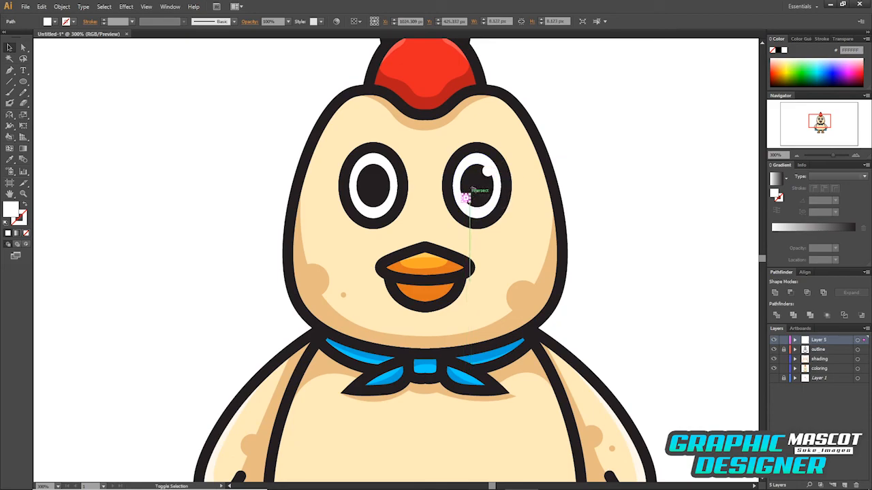
pyautogui.click(566, 149)
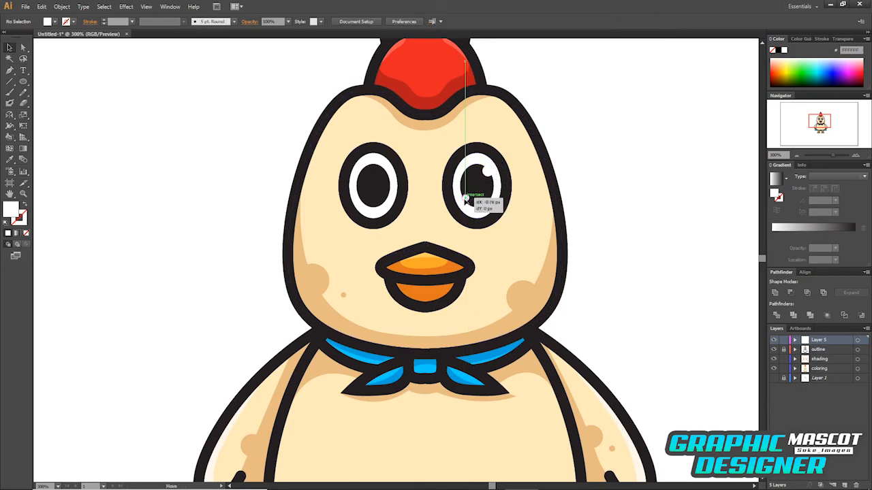
# Step: Copy both white highlight circles from the right eye to the same positions on the left pupil
pyautogui.click(466, 196)
pyautogui.keyDown('shift'); pyautogui.click(488, 171); pyautogui.keyUp('shift')
pyautogui.moveTo(487, 171); pyautogui.dragTo(400, 174)
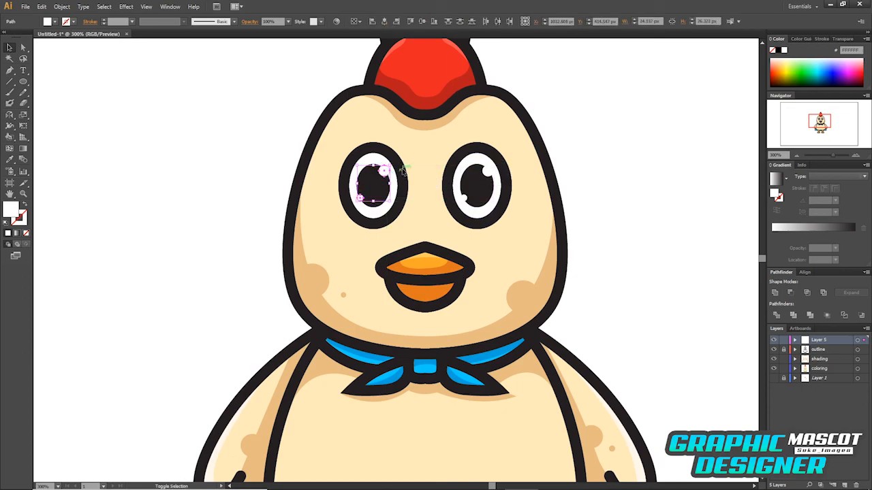
pyautogui.click(597, 98)
pyautogui.hotkey('ctrl', '-')
pyautogui.hotkey('ctrl', '-')
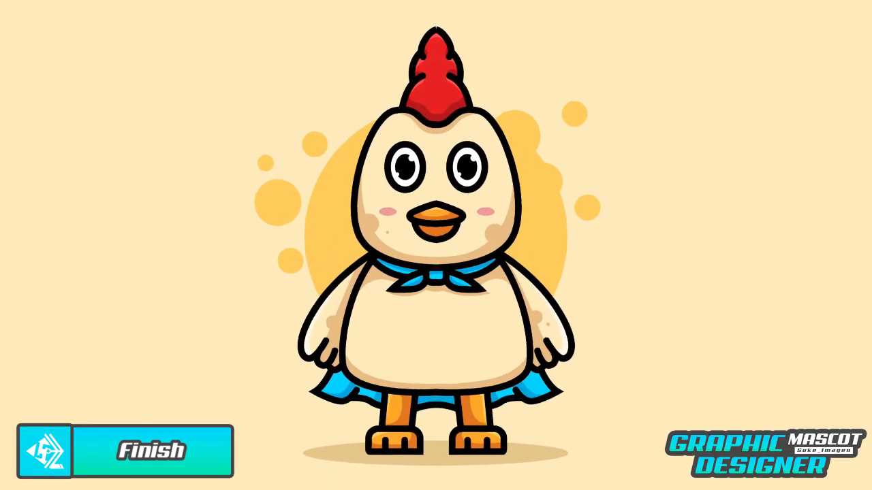